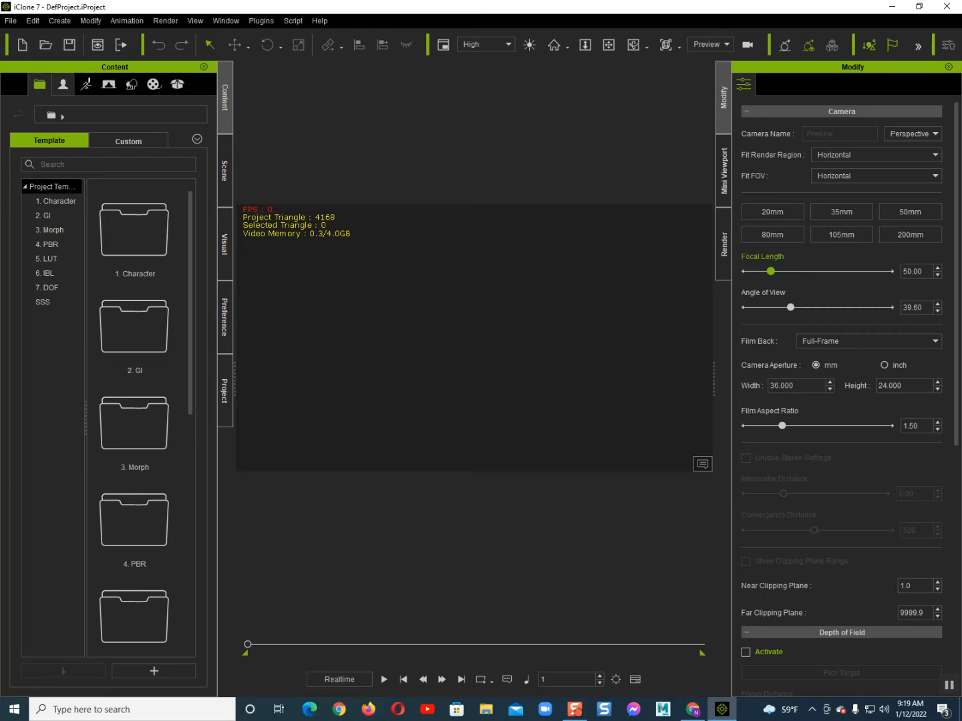
- Add the Floor_001 prop from the Wall and Floor set of the 3D Blocks props to the scene
{"action": "left_click", "coordinate": [132, 84]}
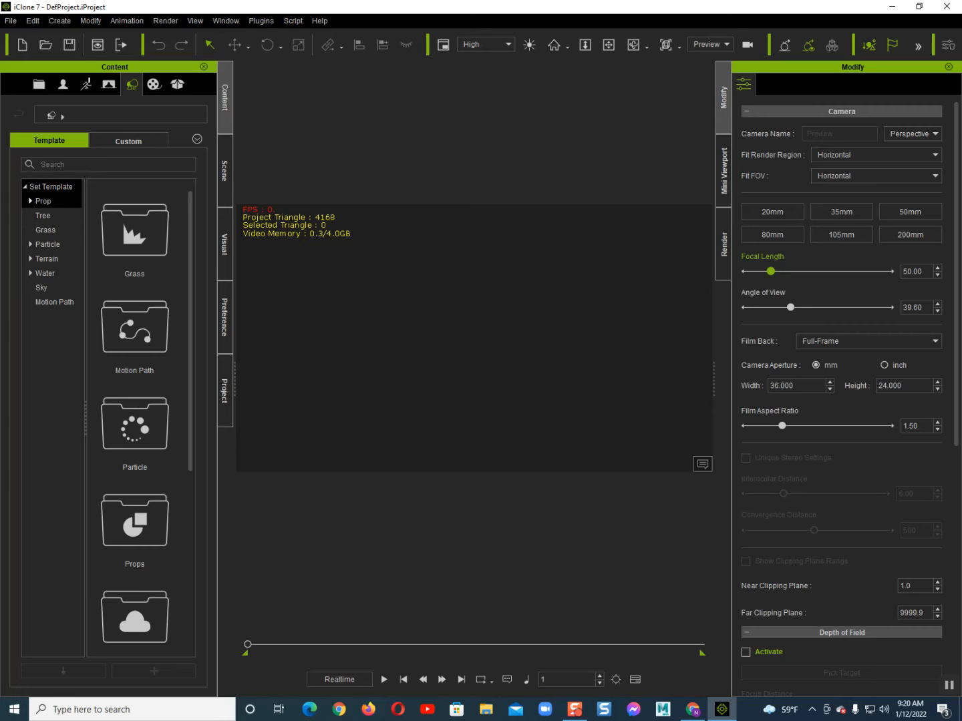
{"action": "left_click", "coordinate": [43, 200]}
{"action": "double_click", "coordinate": [42, 200]}
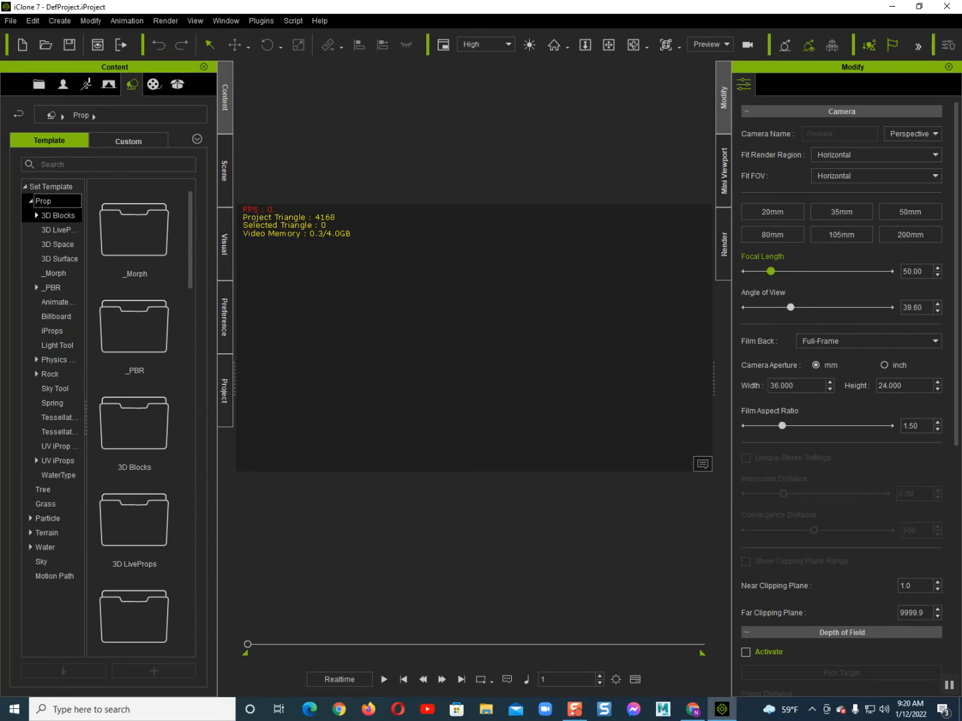
{"action": "left_click", "coordinate": [57, 216]}
{"action": "double_click", "coordinate": [57, 216]}
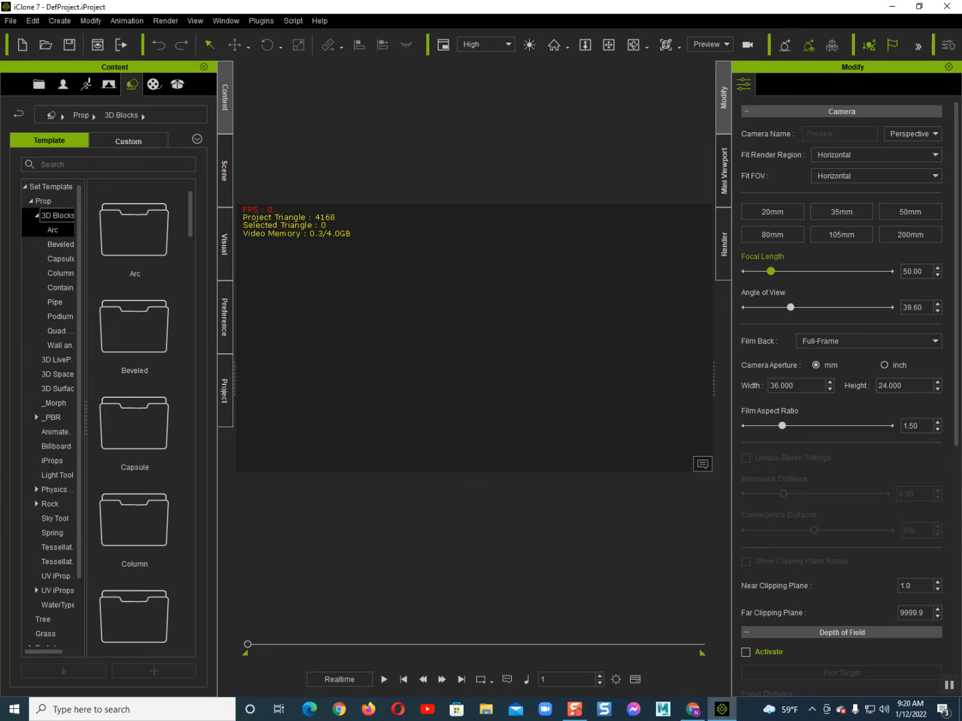
{"action": "left_click", "coordinate": [58, 331]}
{"action": "left_click", "coordinate": [59, 346]}
{"action": "left_click_drag", "start_coordinate": [86, 417], "coordinate": [118, 416]}
{"action": "double_click", "coordinate": [157, 326]}
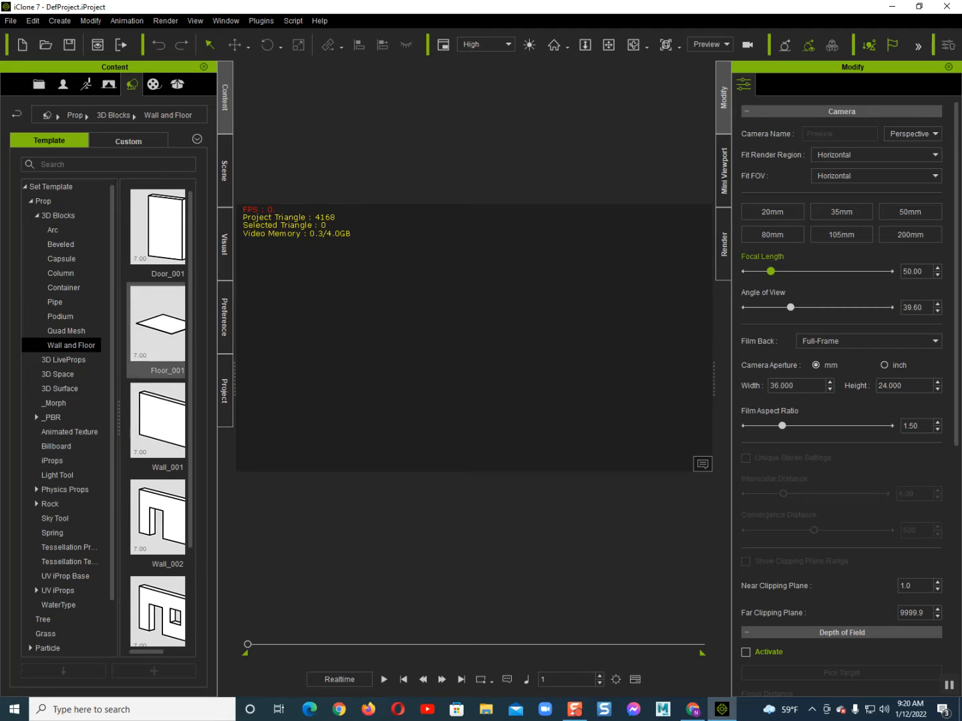
- Scale the floor up uniformly on all axes to about 5674 to make a large ground plane
{"action": "scroll", "coordinate": [474, 339], "scroll_direction": "down", "scroll_amount": 7}
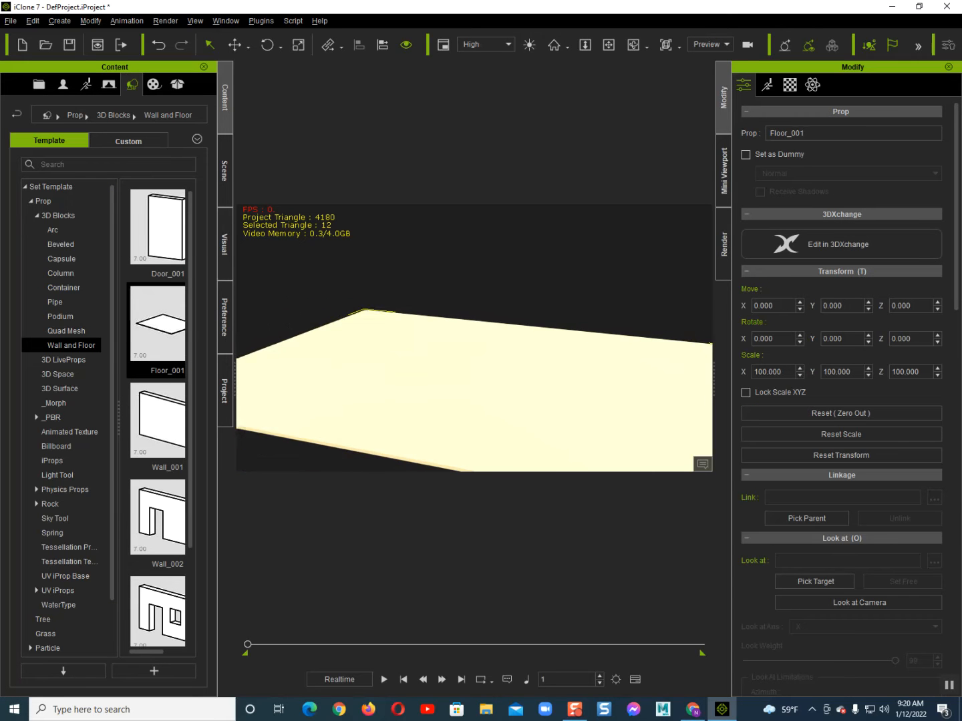
{"action": "scroll", "coordinate": [475, 338], "scroll_direction": "down", "scroll_amount": 5}
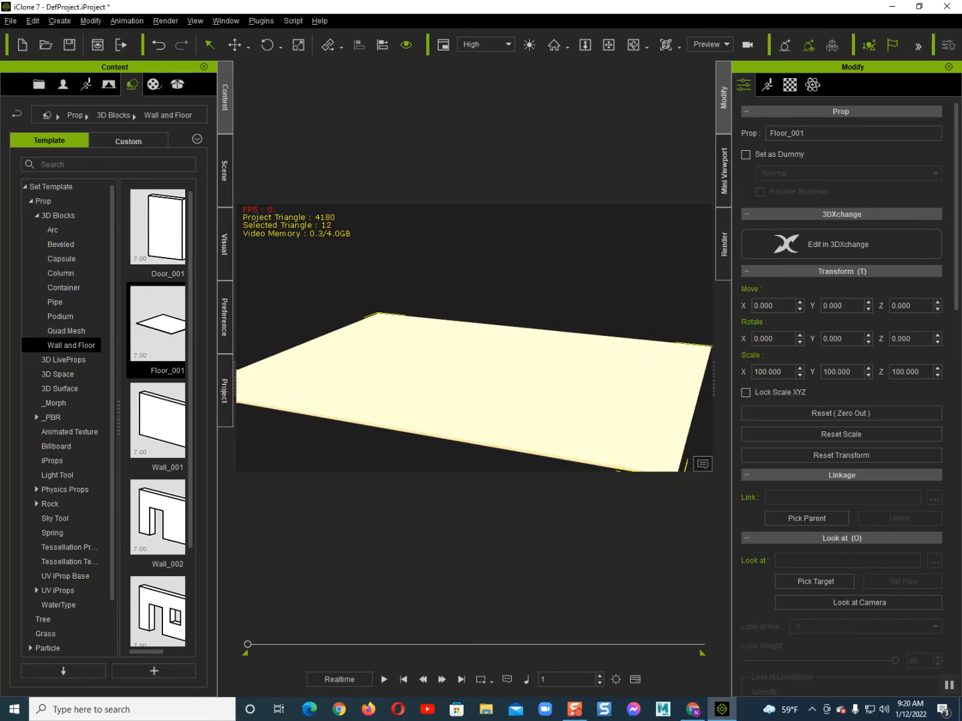
{"action": "key", "text": "r"}
{"action": "left_click_drag", "start_coordinate": [475, 367], "coordinate": [621, 234]}
{"action": "scroll", "coordinate": [474, 338], "scroll_direction": "down", "scroll_amount": 3}
{"action": "scroll", "coordinate": [474, 338], "scroll_direction": "down", "scroll_amount": 10}
{"action": "scroll", "coordinate": [474, 341], "scroll_direction": "down", "scroll_amount": 5}
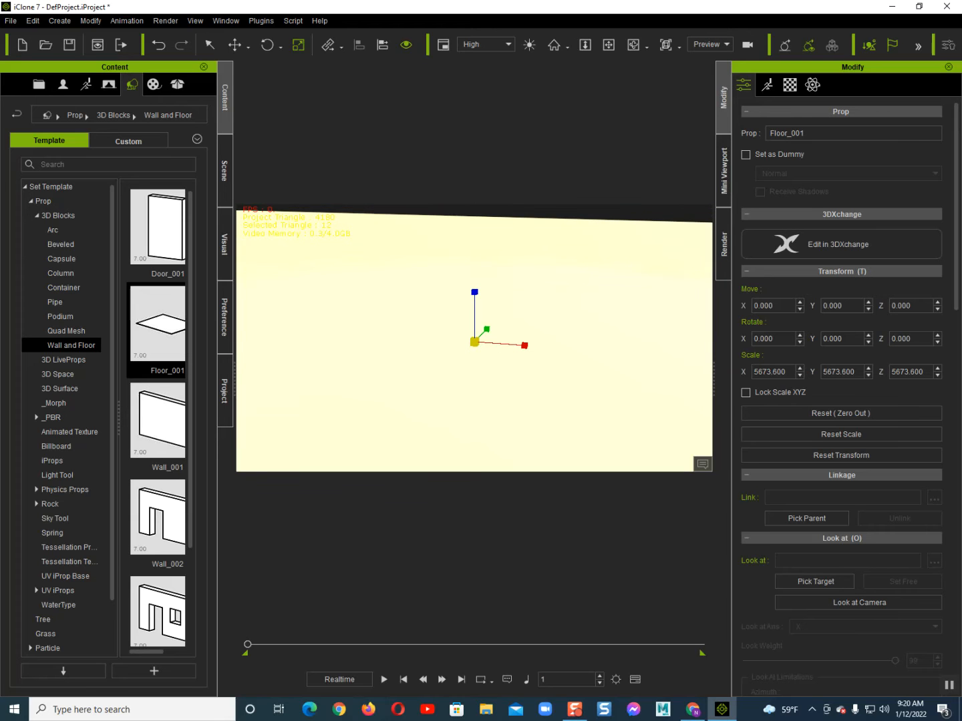
- Add a second Floor_001 prop and raise it above the ground plane to a Z position of about 50
{"action": "left_click_drag", "start_coordinate": [474, 375], "coordinate": [471, 338], "text": "alt"}
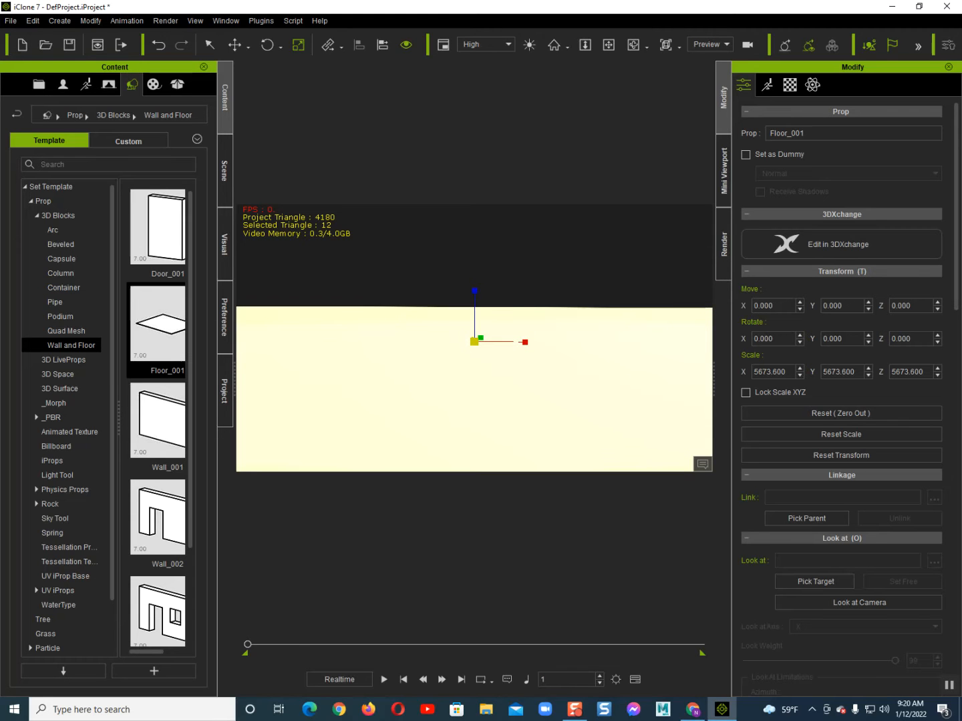
{"action": "double_click", "coordinate": [159, 323]}
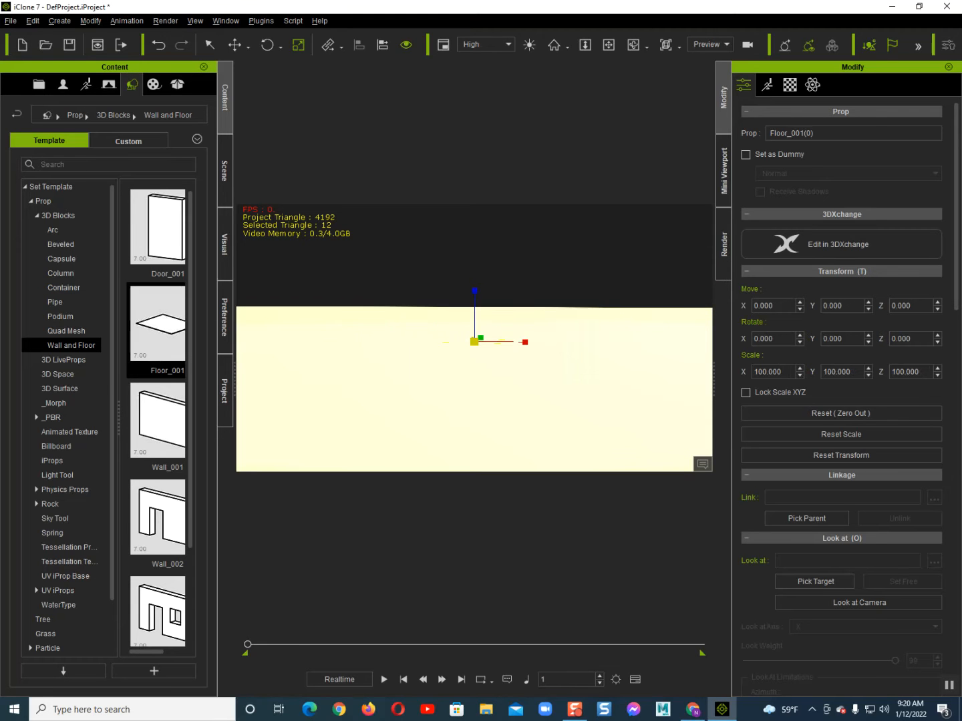
{"action": "left_click_drag", "start_coordinate": [478, 374], "coordinate": [481, 392], "text": "alt"}
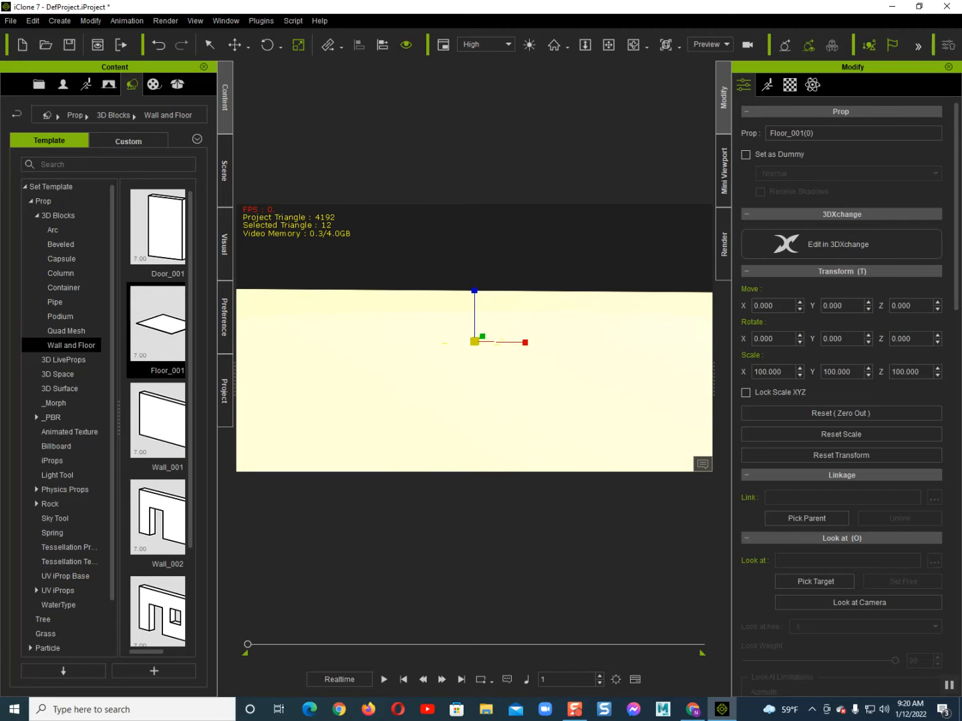
{"action": "key", "text": "w"}
{"action": "mouse_move", "coordinate": [474, 292]}
{"action": "left_mouse_down"}
{"action": "mouse_move", "coordinate": [474, 247]}
{"action": "mouse_move", "coordinate": [474, 295]}
{"action": "left_mouse_up"}
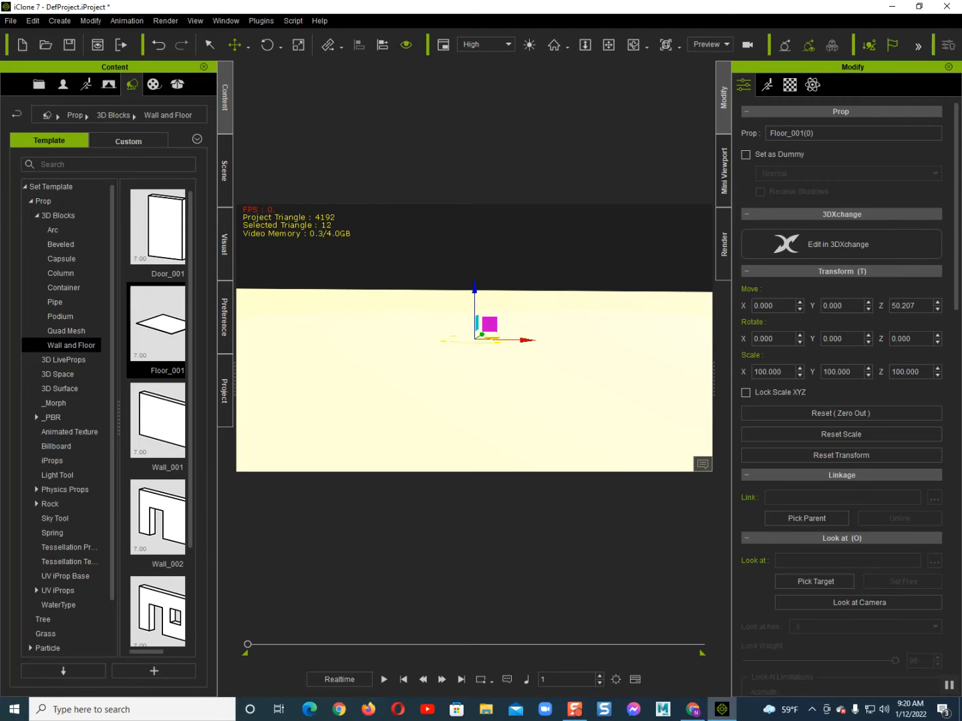
- Load the road image 2021-09-27_14-49-53 from the road color folder as the second floor's base color texture
{"action": "left_click", "coordinate": [789, 84]}
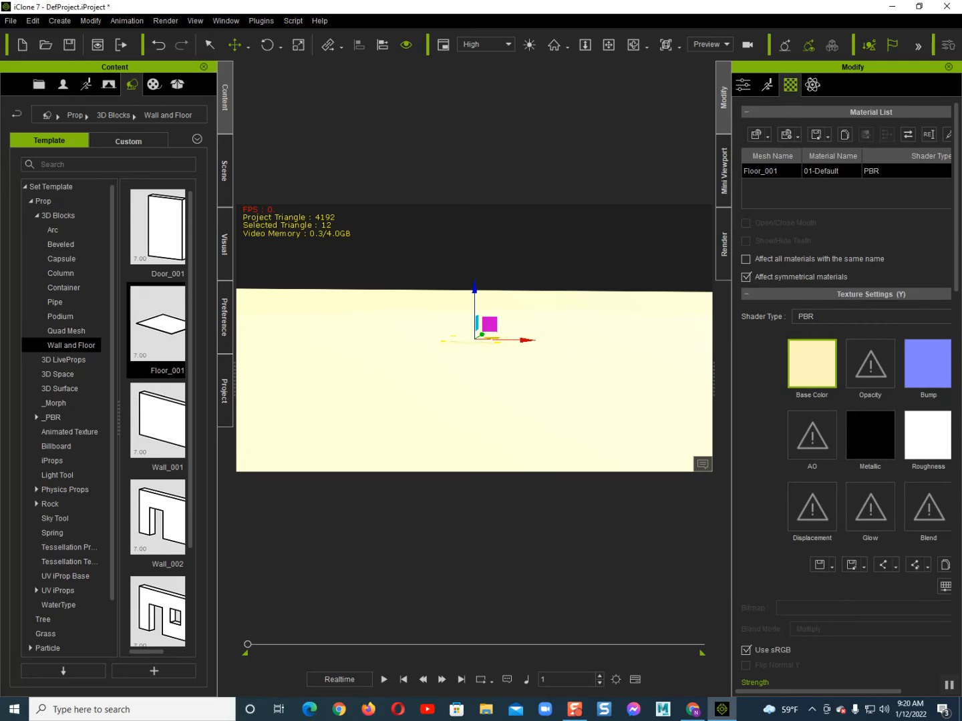
{"action": "double_click", "coordinate": [811, 364]}
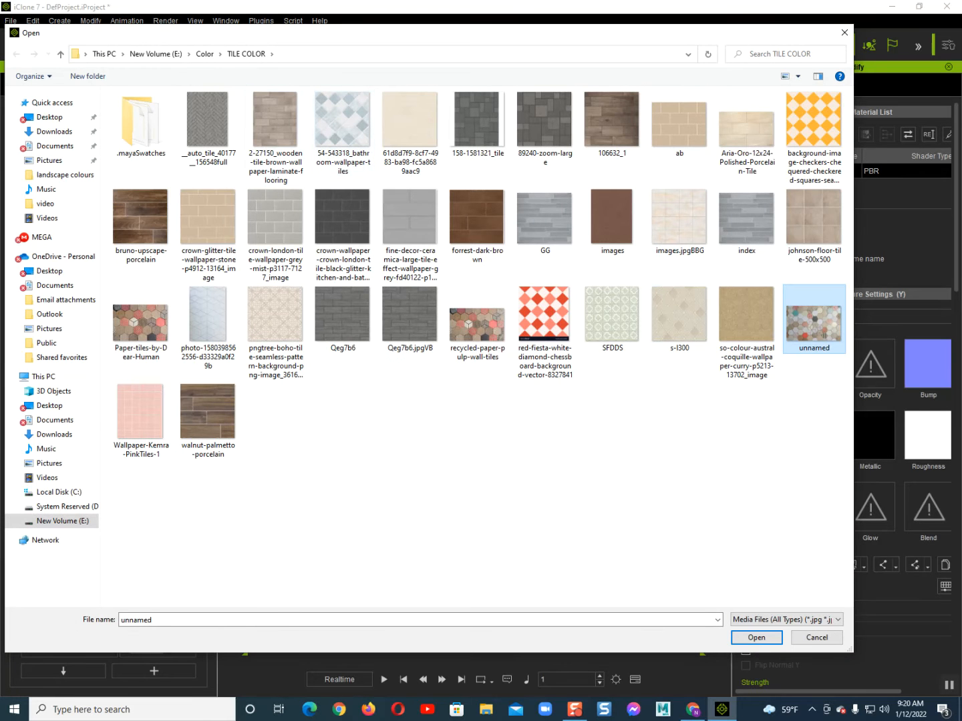
{"action": "left_click", "coordinate": [205, 53]}
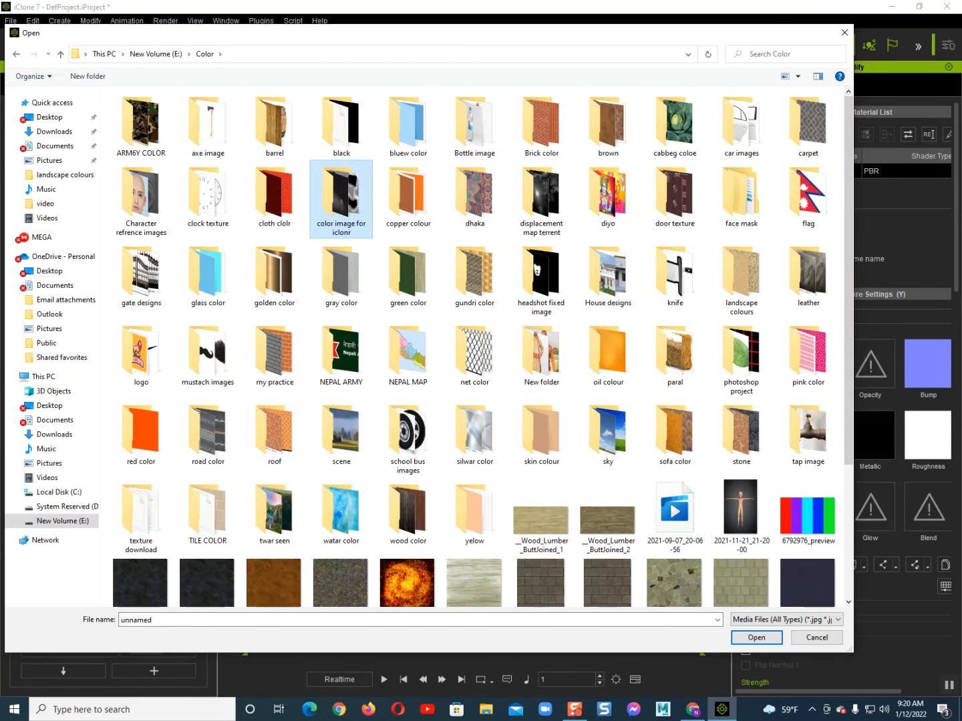
{"action": "double_click", "coordinate": [208, 433]}
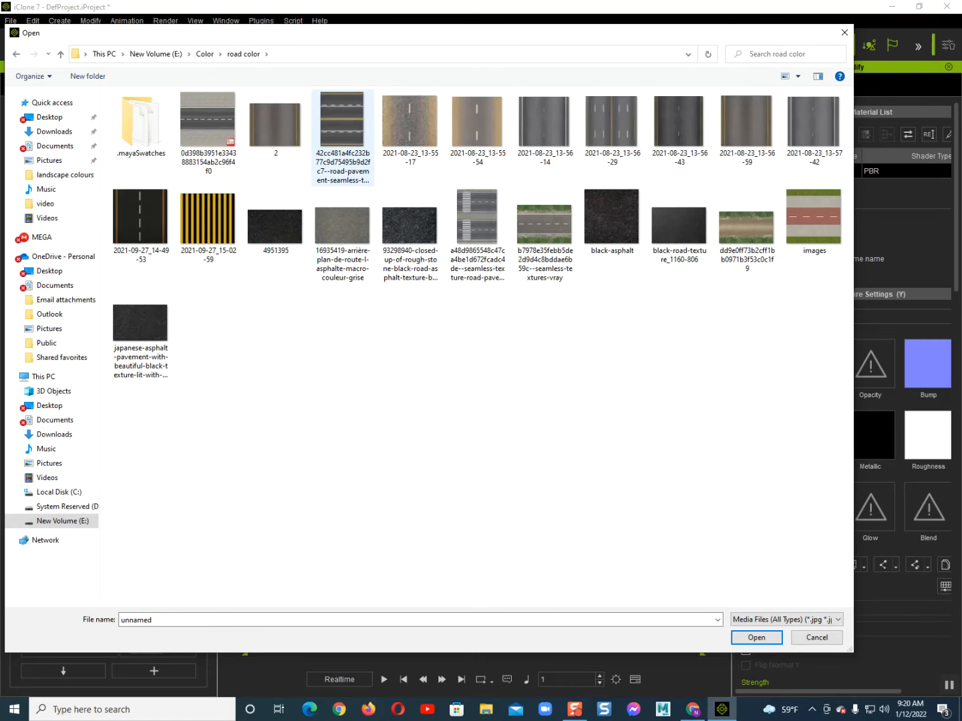
{"action": "double_click", "coordinate": [140, 215]}
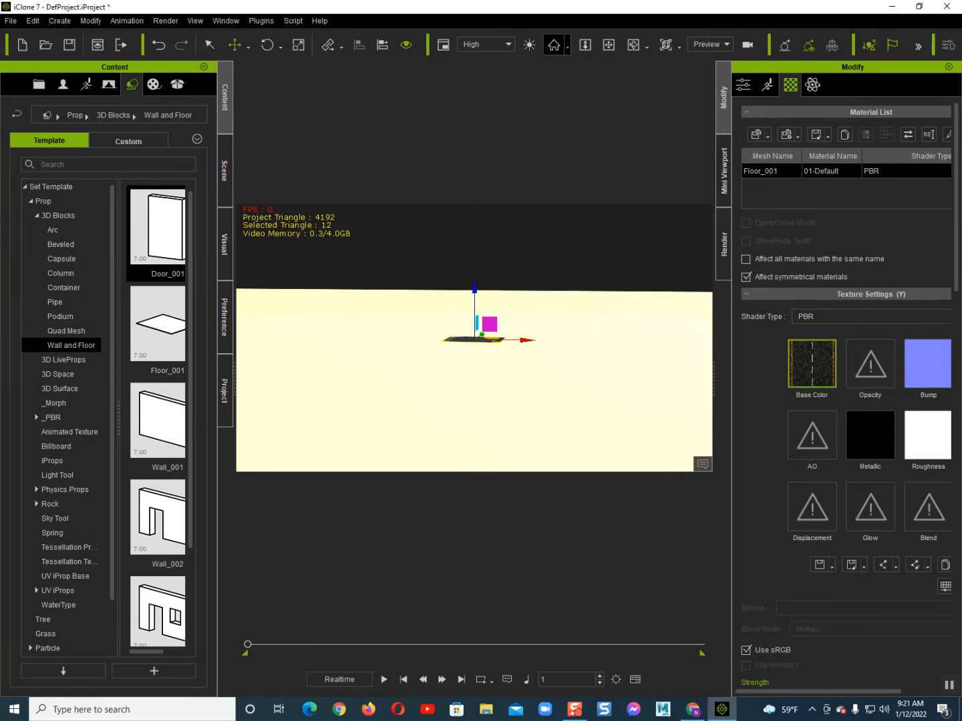
- Apply the Box UV mapping aligned to Z on the road-textured floor
{"action": "left_click", "coordinate": [554, 44]}
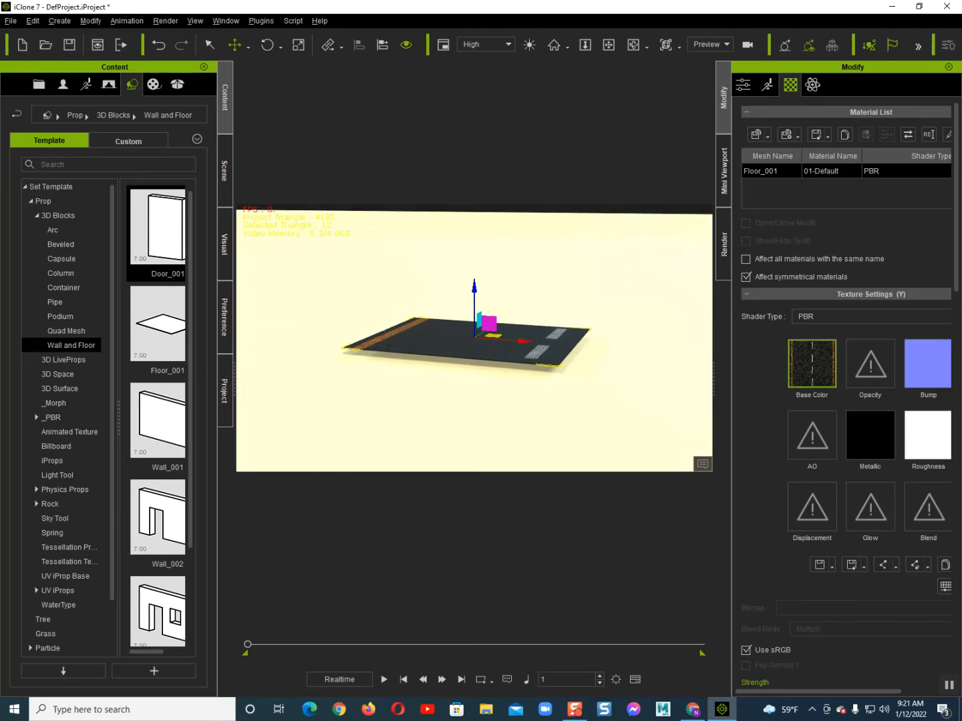
{"action": "right_click_drag", "start_coordinate": [484, 330], "coordinate": [486, 384]}
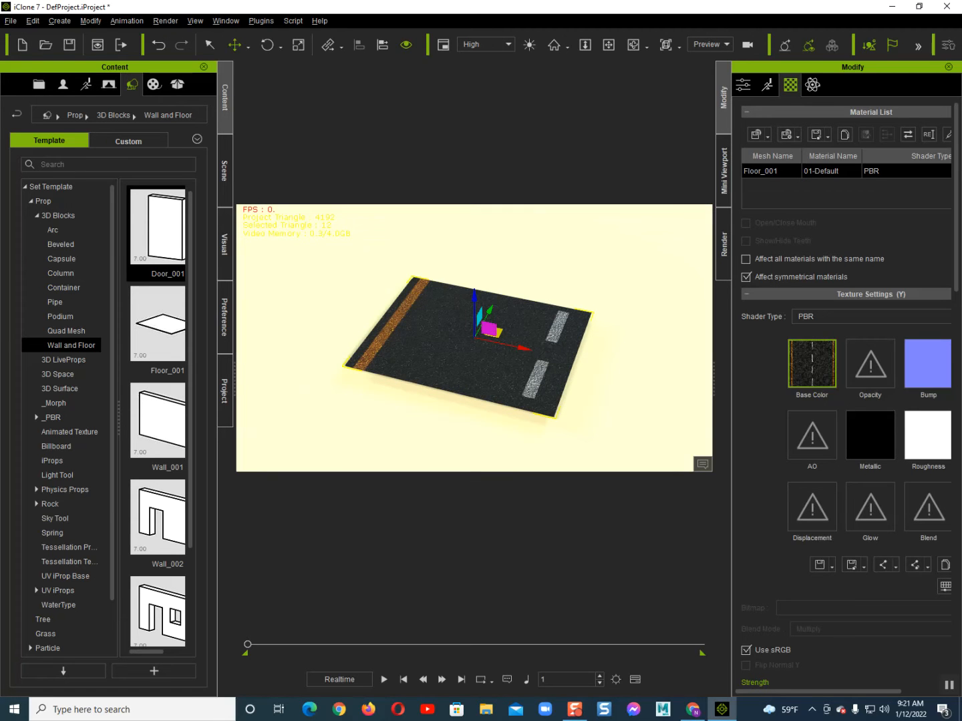
{"action": "scroll", "coordinate": [845, 400], "scroll_direction": "down", "scroll_amount": 10}
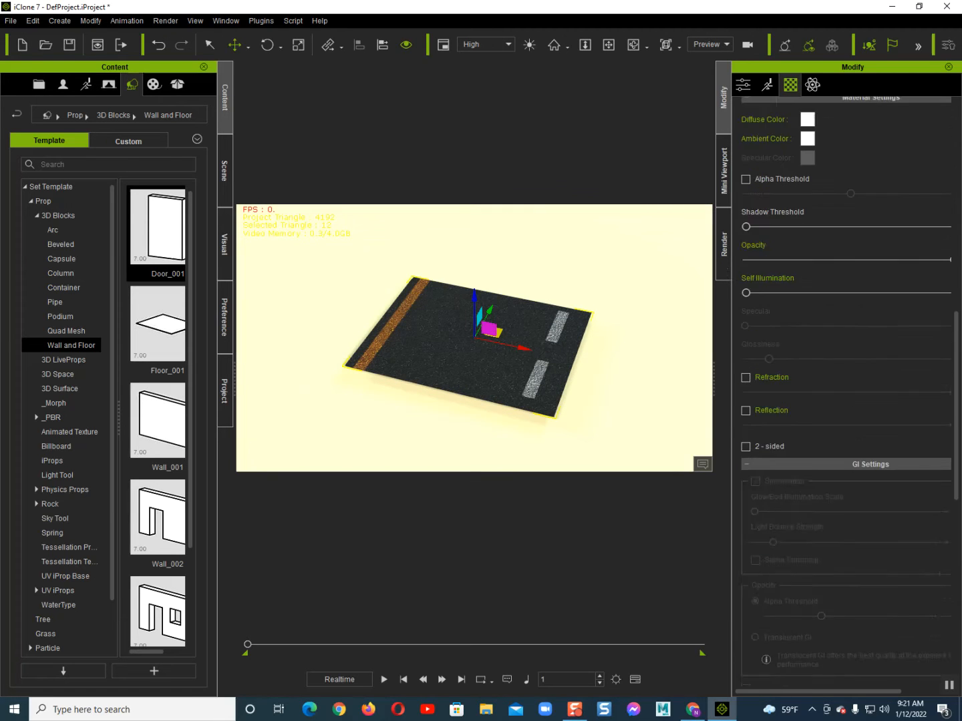
{"action": "scroll", "coordinate": [845, 400], "scroll_direction": "down", "scroll_amount": 6}
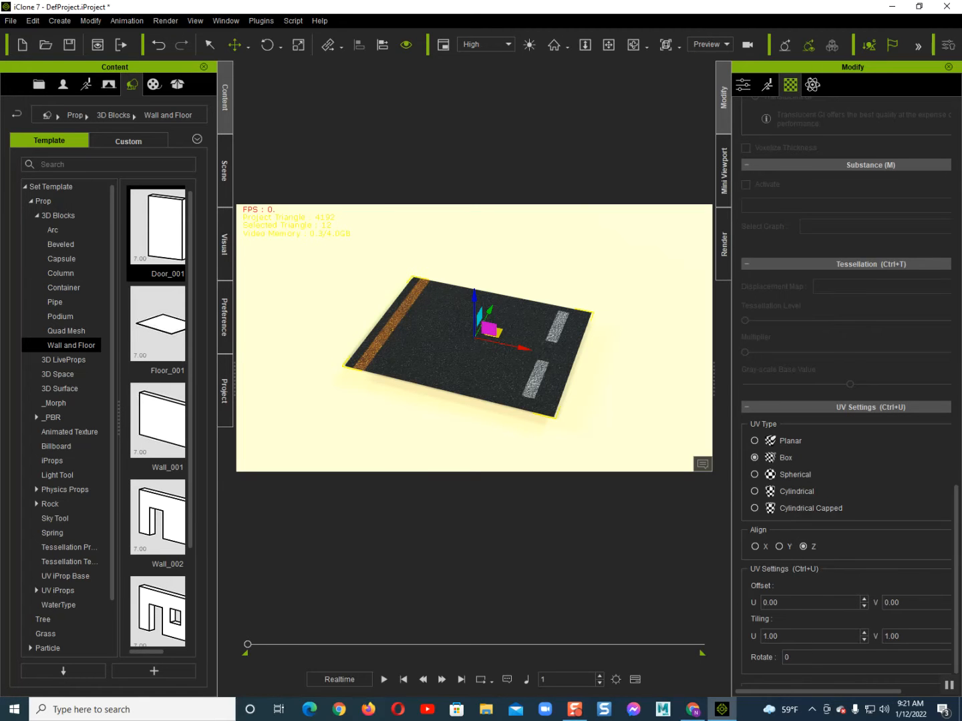
{"action": "scroll", "coordinate": [845, 400], "scroll_direction": "down", "scroll_amount": 1}
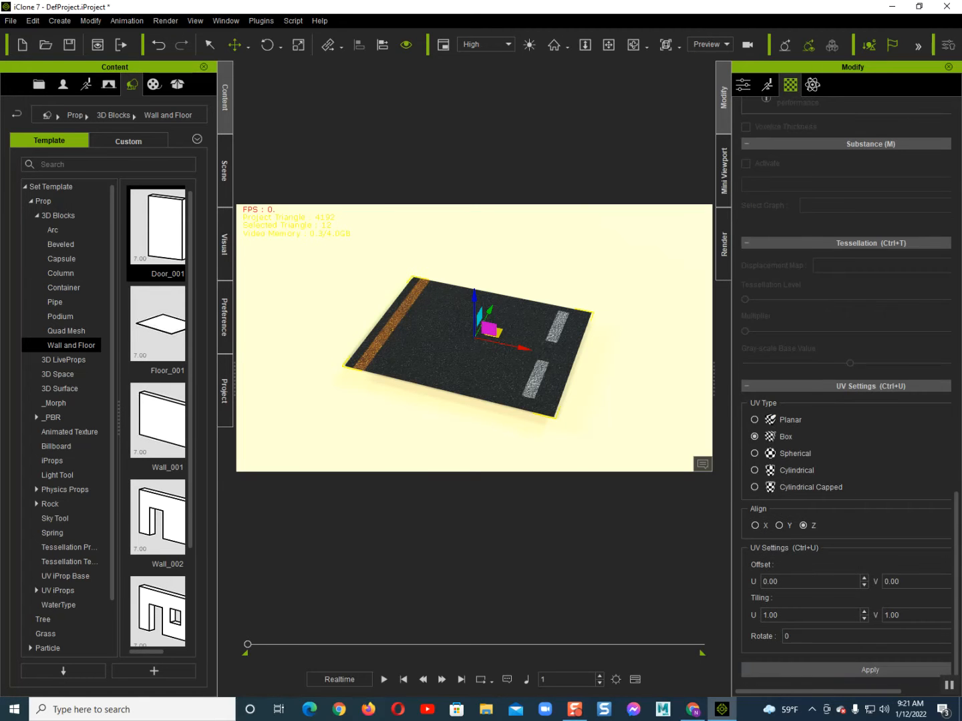
{"action": "left_click", "coordinate": [868, 670]}
- Stretch the road-textured floor along its X axis to form a long road strip
{"action": "right_click_drag", "start_coordinate": [509, 393], "coordinate": [529, 369]}
{"action": "key", "text": "r"}
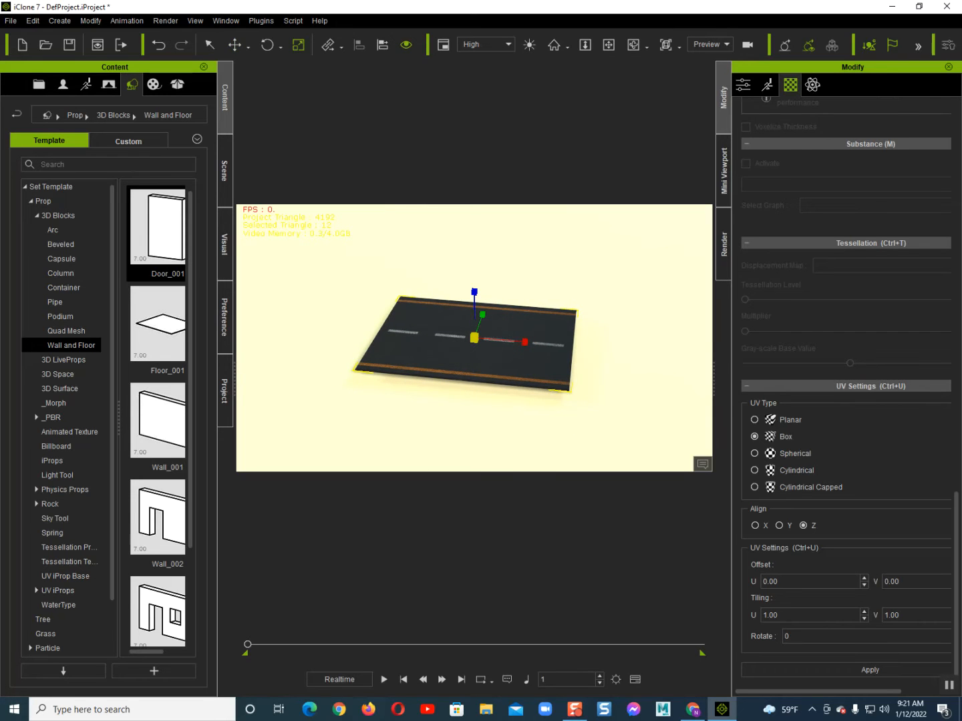
{"action": "left_click_drag", "start_coordinate": [524, 342], "coordinate": [655, 354]}
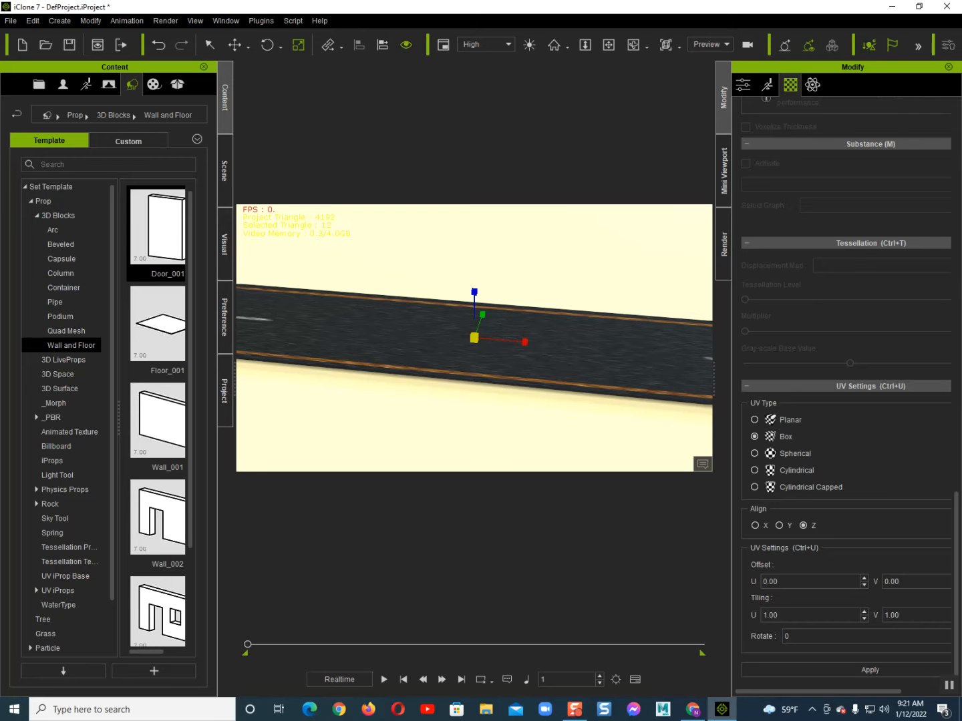
- Apply a V tiling of 3 to the road texture, and raise it to 20
{"action": "left_click_drag", "start_coordinate": [901, 615], "coordinate": [883, 616]}
{"action": "left_click", "coordinate": [870, 670]}
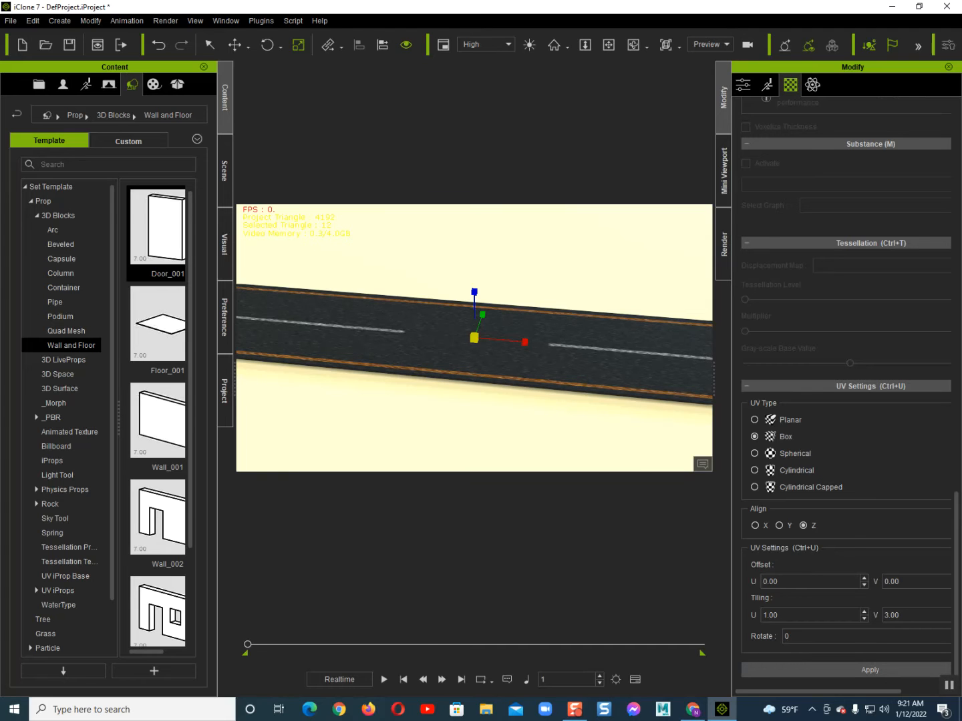
{"action": "left_click_drag", "start_coordinate": [899, 615], "coordinate": [883, 615]}
{"action": "type", "text": "20"}
{"action": "left_click", "coordinate": [870, 670]}
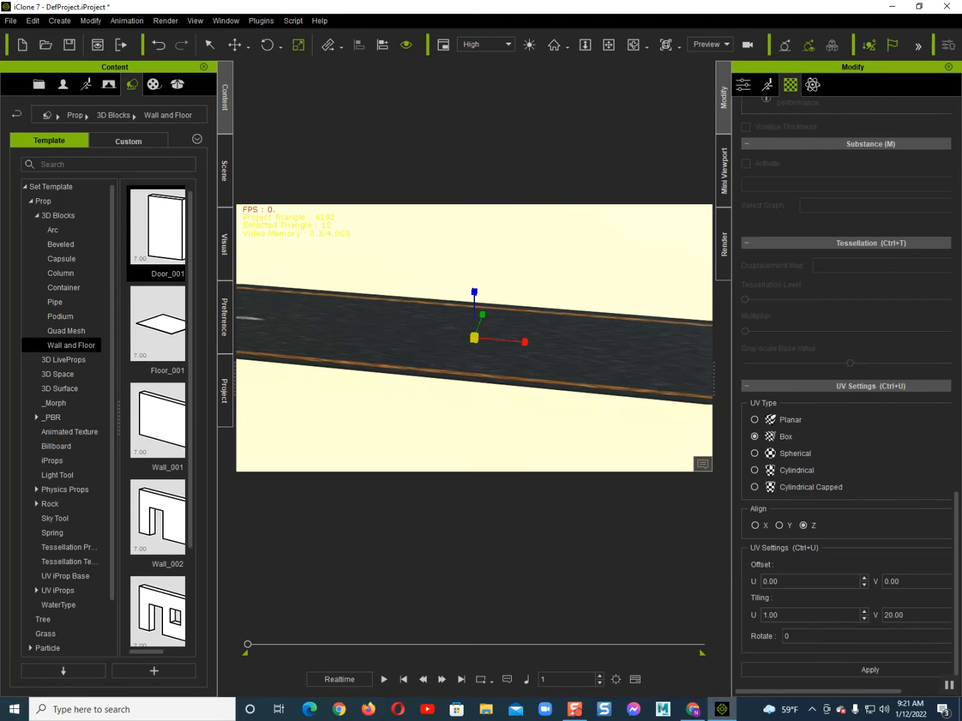
- Lower the road slightly toward the ground plane and switch to the Scale tool
{"action": "left_click_drag", "start_coordinate": [441, 374], "coordinate": [547, 324], "text": "alt"}
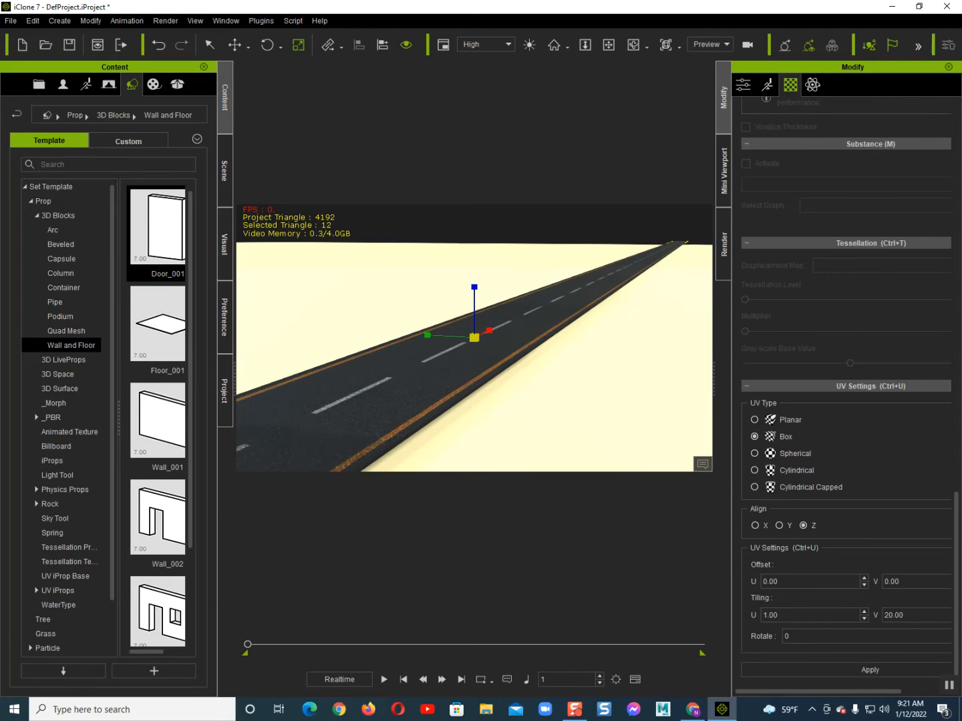
{"action": "right_click_drag", "start_coordinate": [527, 361], "coordinate": [414, 361], "text": "alt"}
{"action": "right_click_drag", "start_coordinate": [495, 361], "coordinate": [501, 317], "text": "alt"}
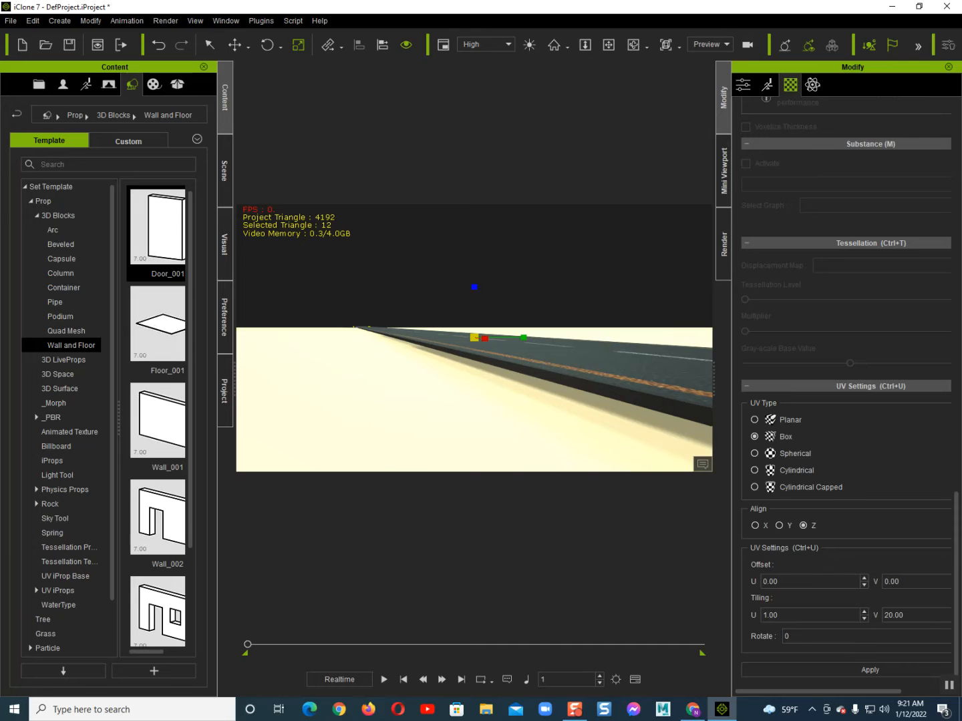
{"action": "key", "text": "r"}
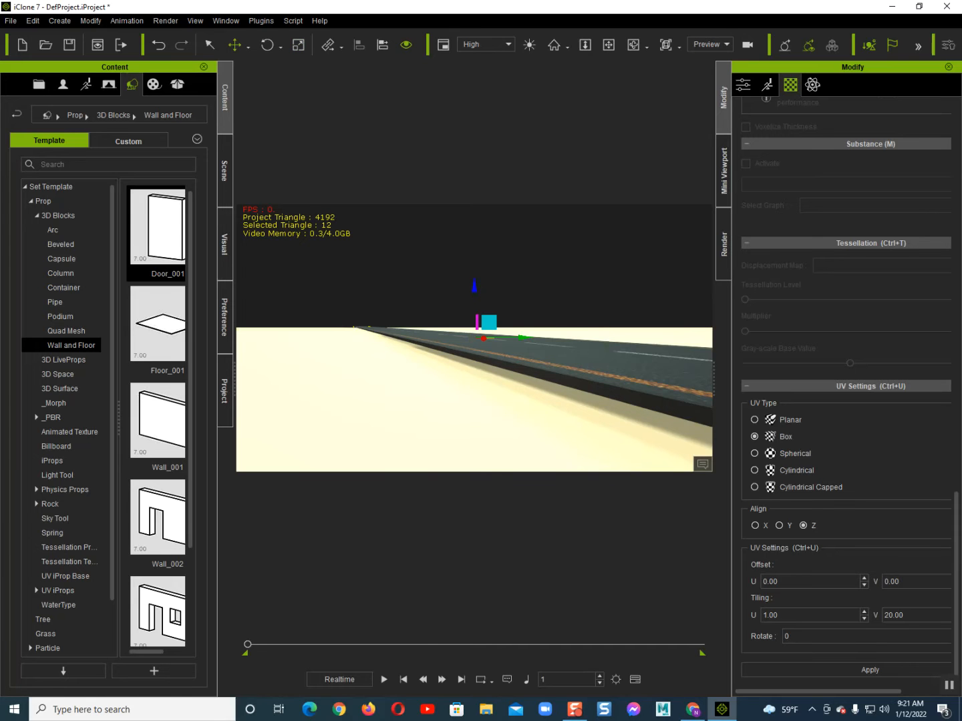
{"action": "left_click_drag", "start_coordinate": [474, 287], "coordinate": [474, 292]}
{"action": "left_click_drag", "start_coordinate": [474, 344], "coordinate": [453, 434], "text": "alt"}
{"action": "left_click", "coordinate": [297, 46]}
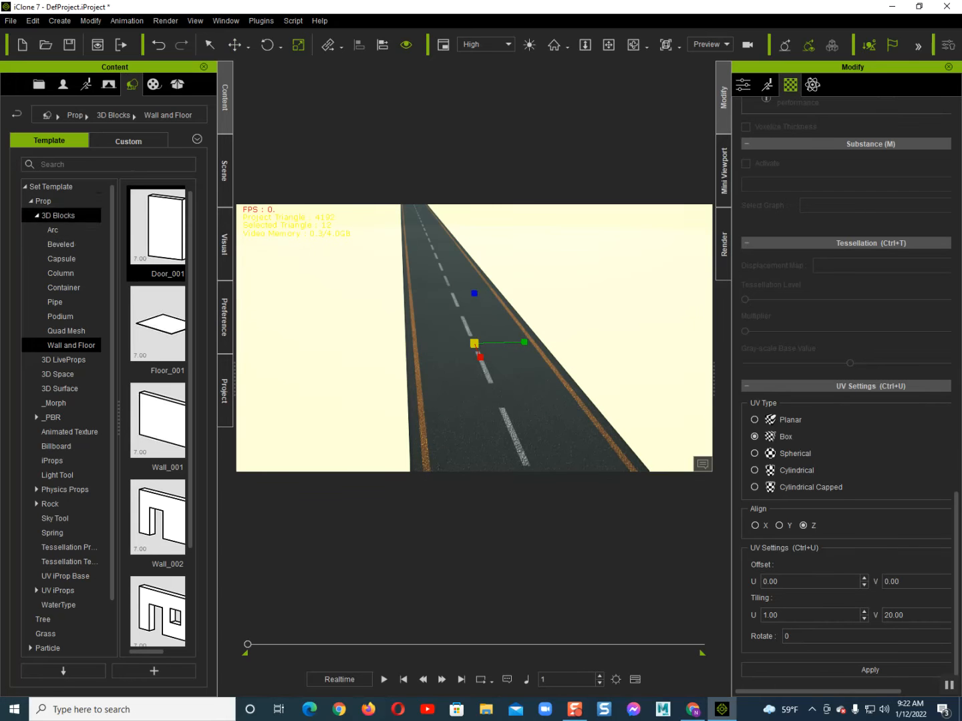
- Place the 0.Jade avatar on the road and frame it to compare its size with the road
{"action": "left_click", "coordinate": [63, 84]}
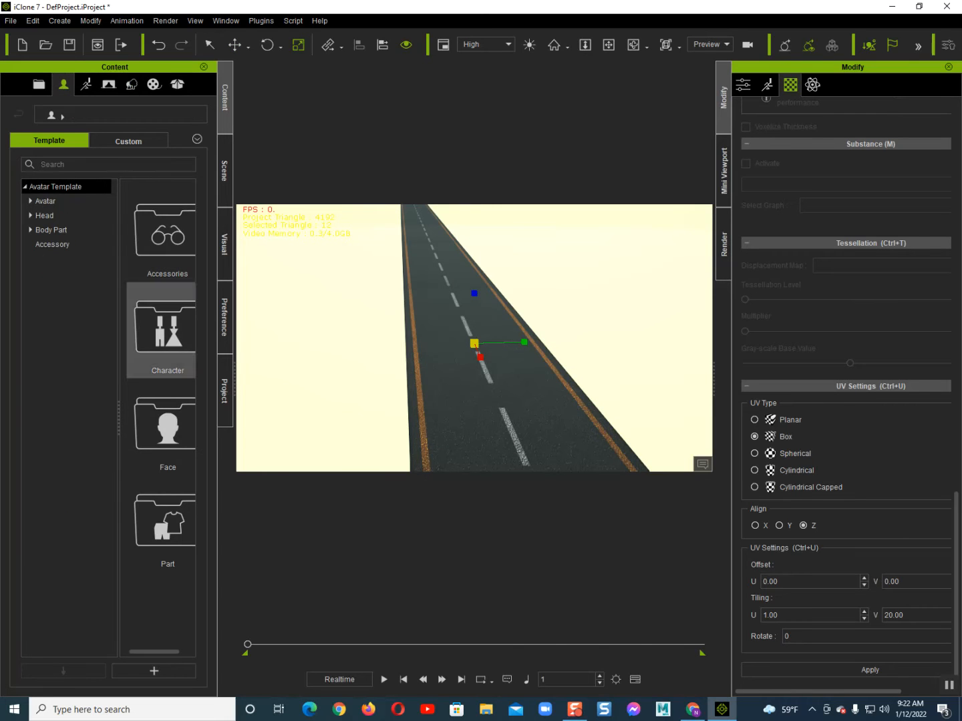
{"action": "left_click", "coordinate": [45, 201]}
{"action": "left_click_drag", "start_coordinate": [159, 423], "coordinate": [456, 394]}
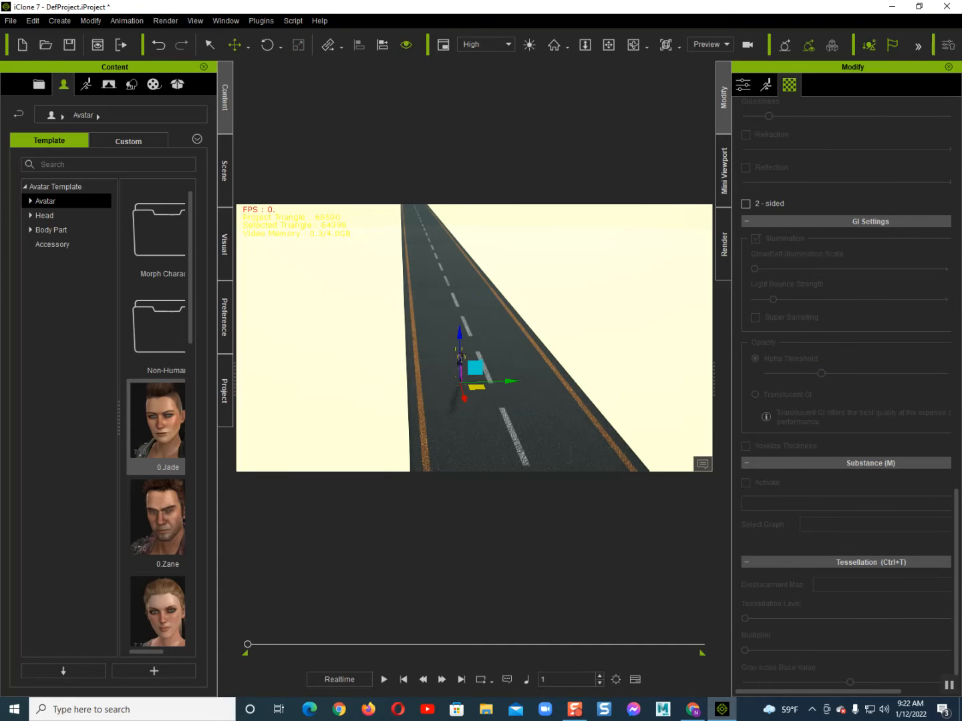
{"action": "left_click", "coordinate": [554, 45]}
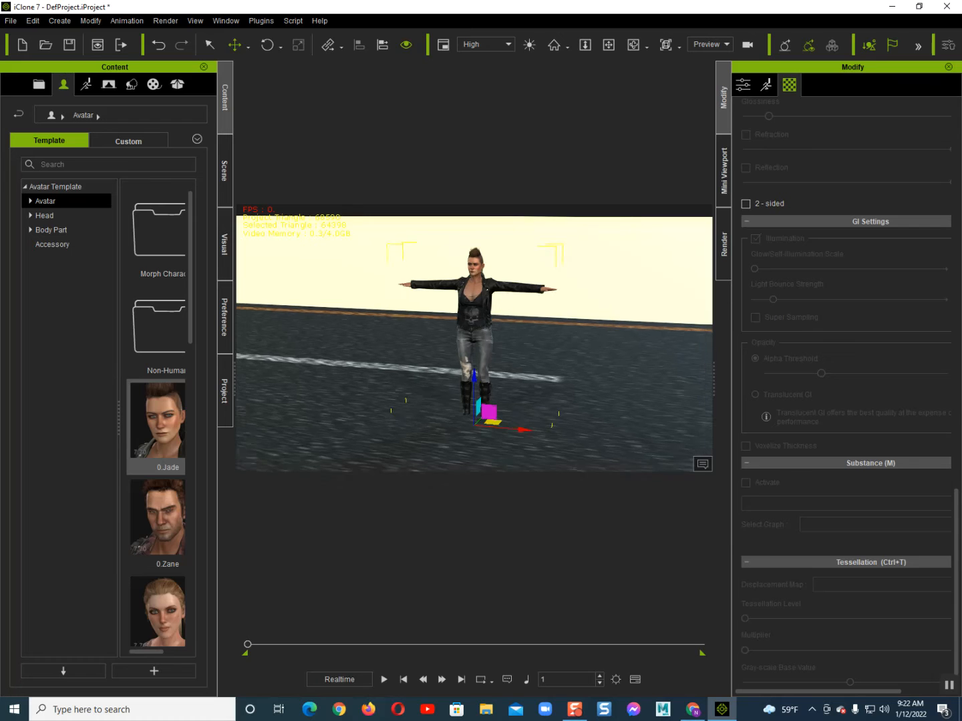
{"action": "scroll", "coordinate": [474, 338], "scroll_direction": "down", "scroll_amount": 1}
{"action": "left_click_drag", "start_coordinate": [441, 338], "coordinate": [560, 341], "text": "alt"}
{"action": "scroll", "coordinate": [560, 341], "scroll_direction": "down", "scroll_amount": 1}
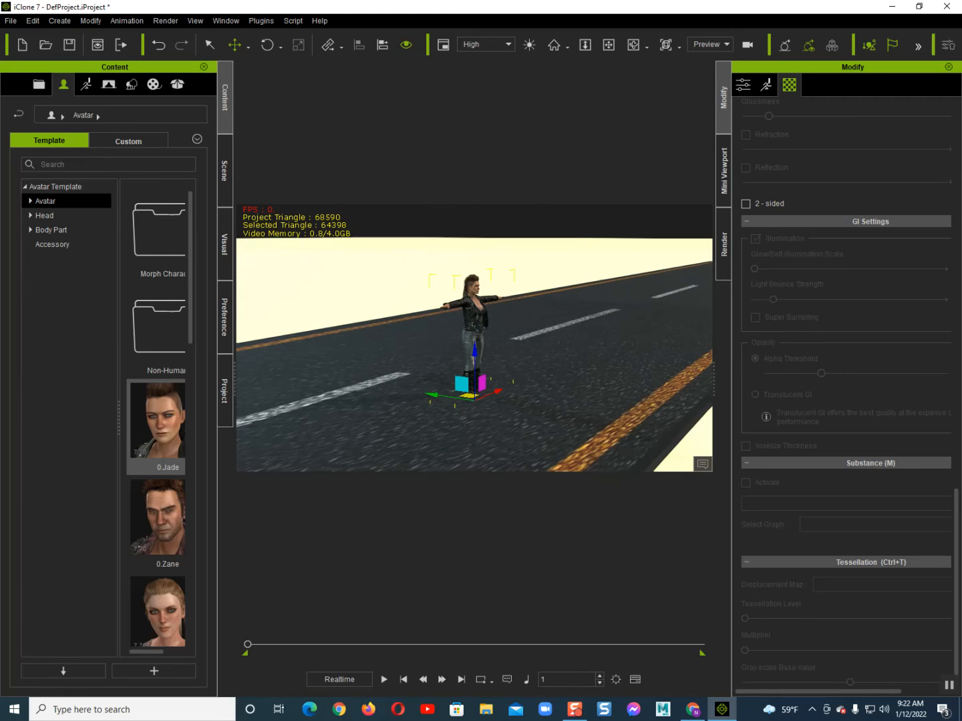
- Hide the 0.Jade avatar in the scene and select the road floor in the viewport
{"action": "left_click", "coordinate": [225, 172]}
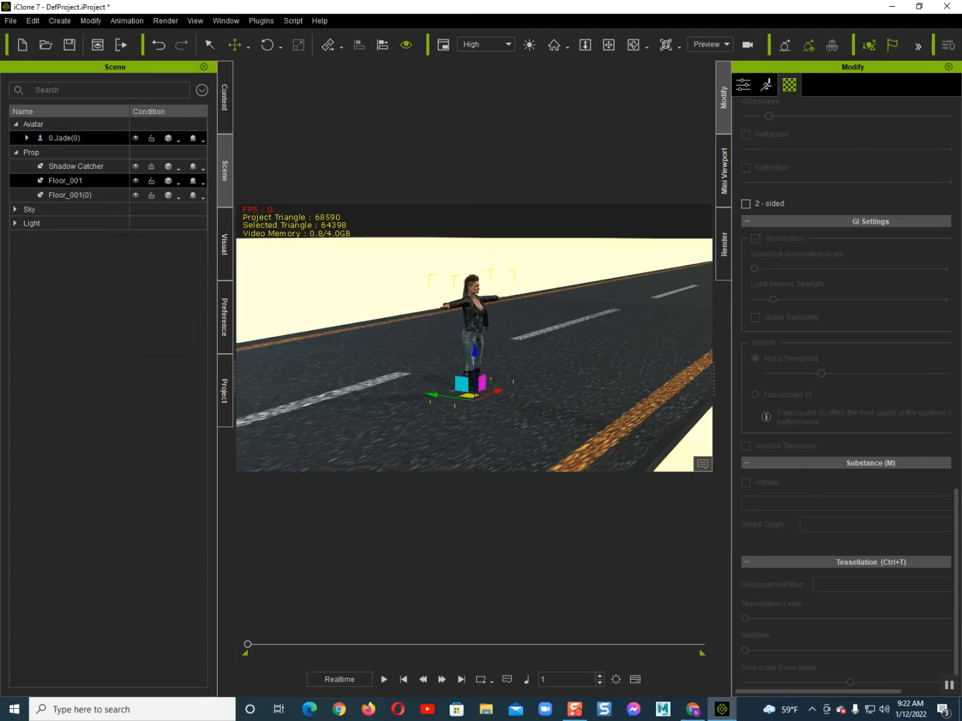
{"action": "left_click", "coordinate": [136, 138]}
{"action": "mouse_move", "coordinate": [494, 347]}
{"action": "left_mouse_down", "text": "alt"}
{"action": "mouse_move", "coordinate": [437, 339]}
{"action": "mouse_move", "coordinate": [446, 352]}
{"action": "mouse_move", "coordinate": [506, 358]}
{"action": "left_mouse_up", "text": "alt"}
{"action": "left_click", "coordinate": [441, 351]}
{"action": "scroll", "coordinate": [441, 354], "scroll_direction": "down", "scroll_amount": 4}
{"action": "middle_click_drag", "start_coordinate": [441, 354], "coordinate": [476, 366]}
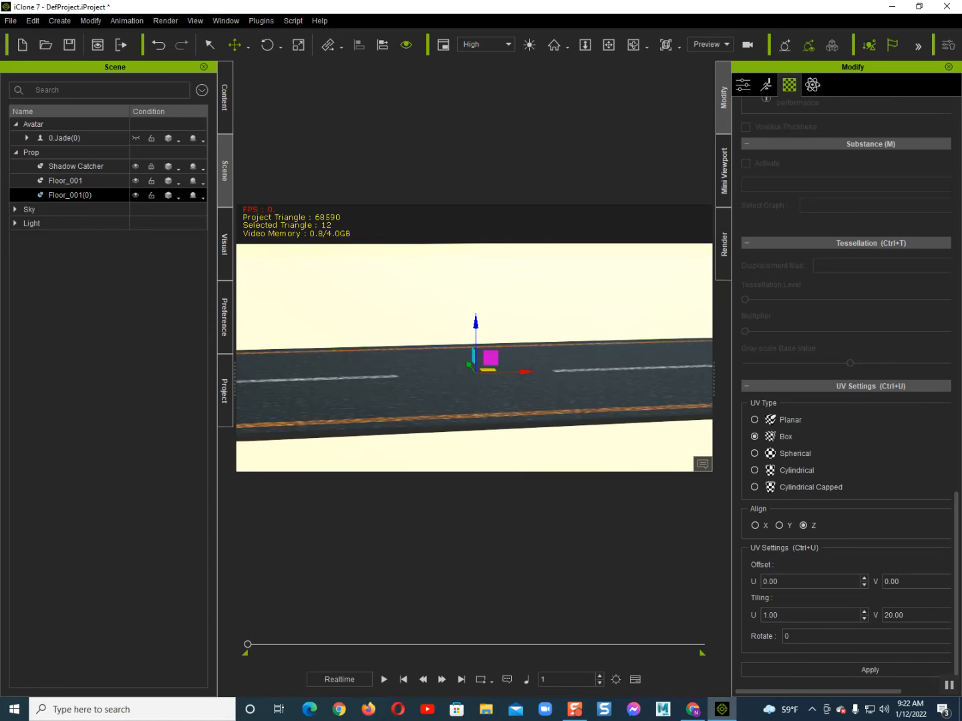
- Switch to File Explorer, open E:\Color\landscape colours, and apply the dark green grass image as the ground plane's texture in iClone
{"action": "left_click", "coordinate": [485, 709]}
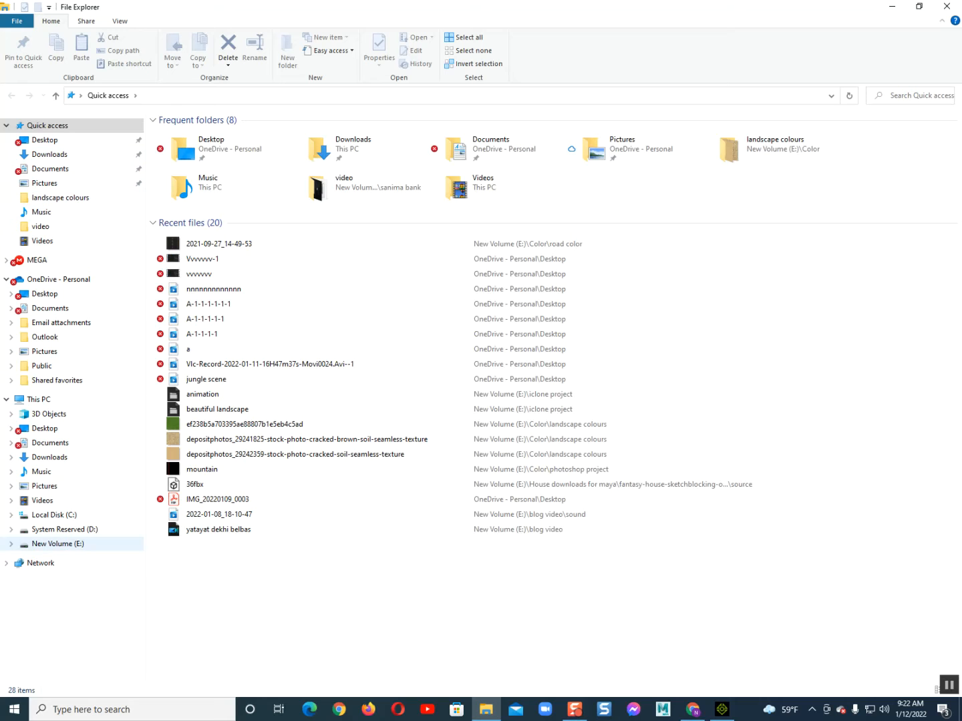
{"action": "left_click", "coordinate": [57, 543]}
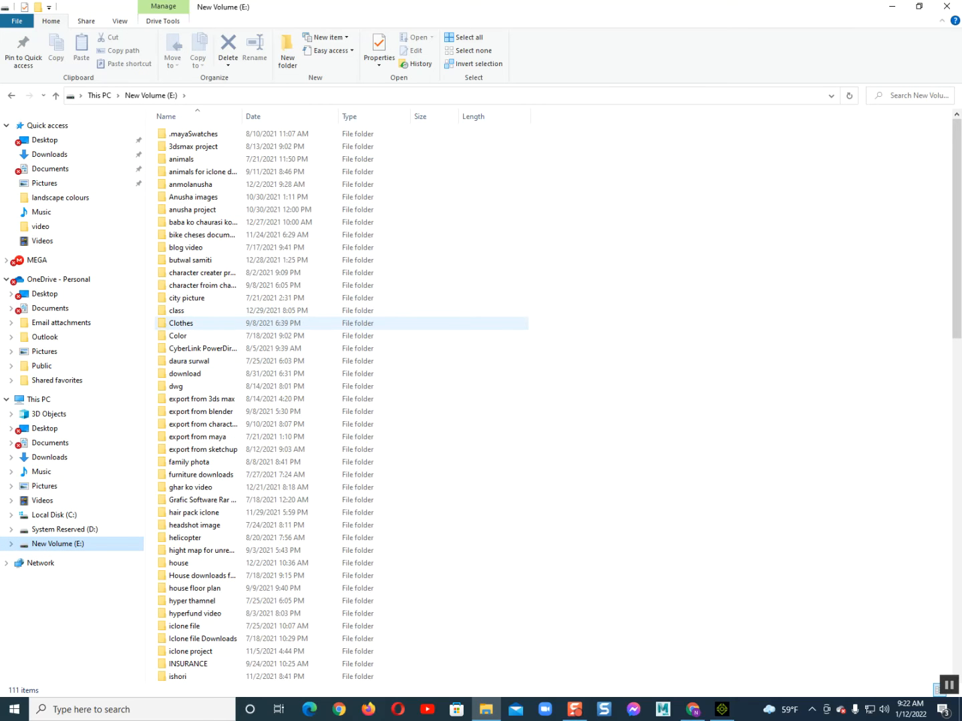
{"action": "double_click", "coordinate": [179, 335]}
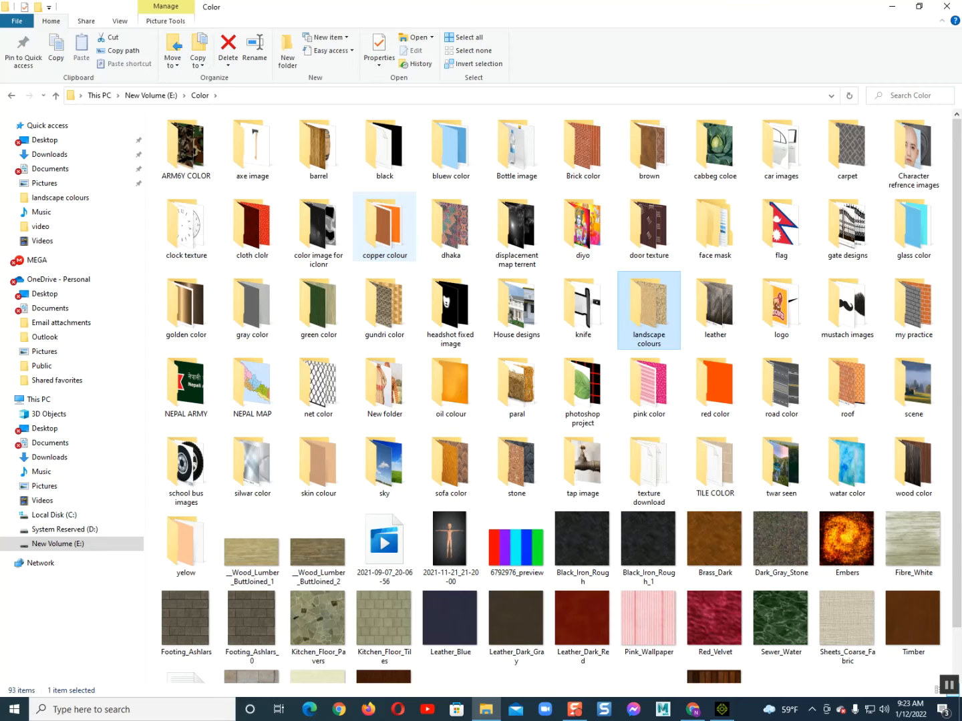
{"action": "double_click", "coordinate": [648, 307]}
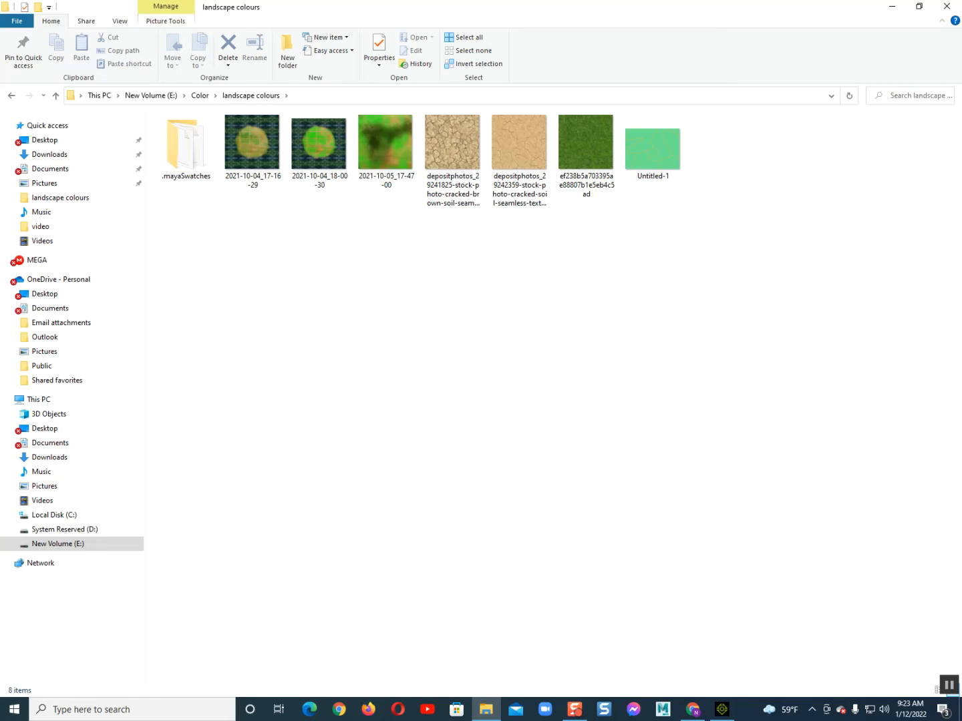
{"action": "left_click_drag", "start_coordinate": [580, 153], "coordinate": [576, 284]}
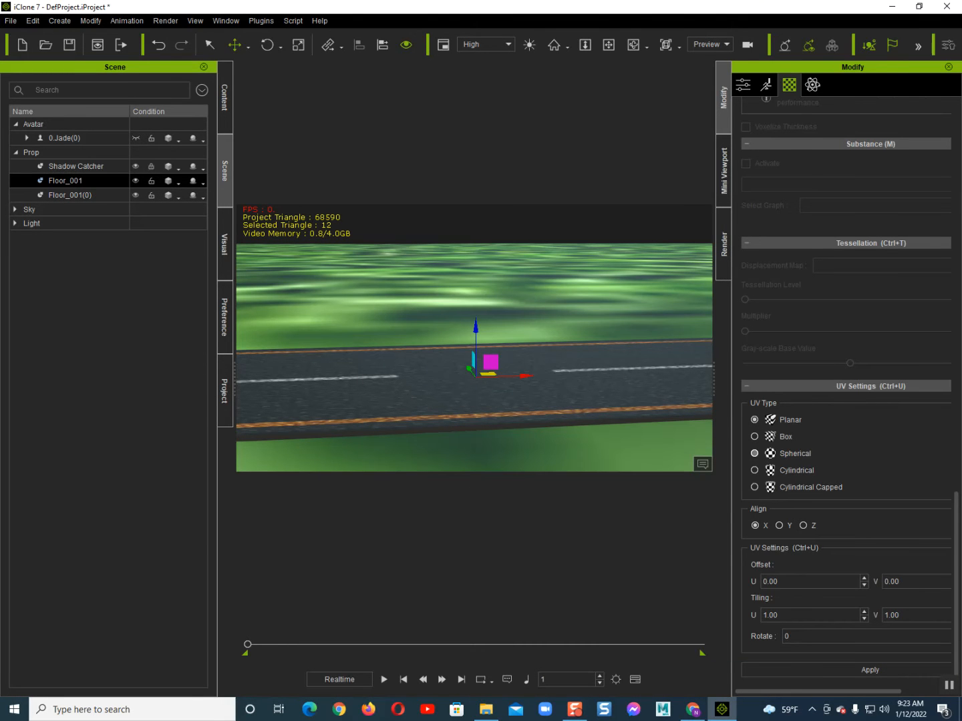
- Set the ground plane's UV type to Box and apply a texture tiling of 20 in U and V
{"action": "left_click", "coordinate": [754, 436]}
{"action": "left_click", "coordinate": [869, 671]}
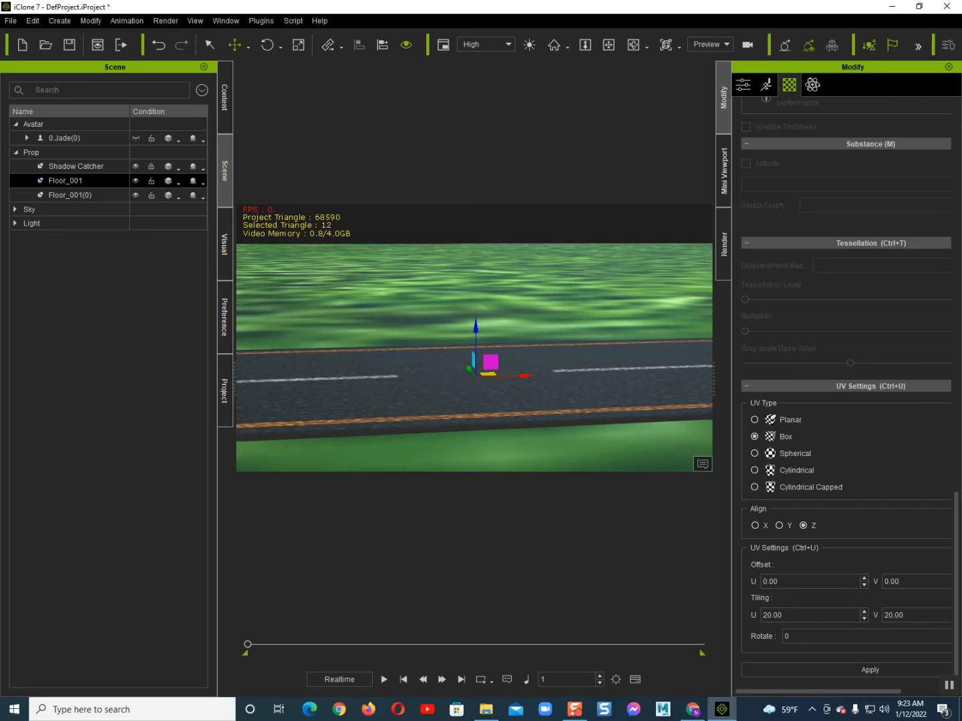
{"action": "left_click", "coordinate": [869, 670]}
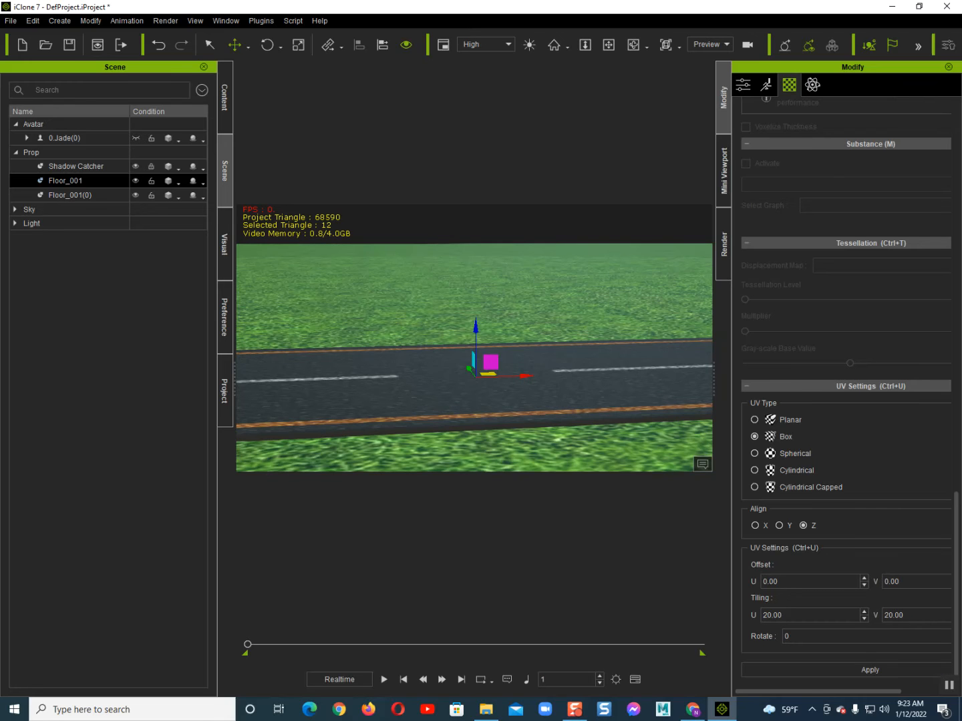
{"action": "left_click_drag", "start_coordinate": [481, 375], "coordinate": [435, 379], "text": "alt"}
- Load the same grass image from the landscape colours folder into the ground material's Bump channel
{"action": "scroll", "coordinate": [787, 437], "scroll_direction": "up", "scroll_amount": 20}
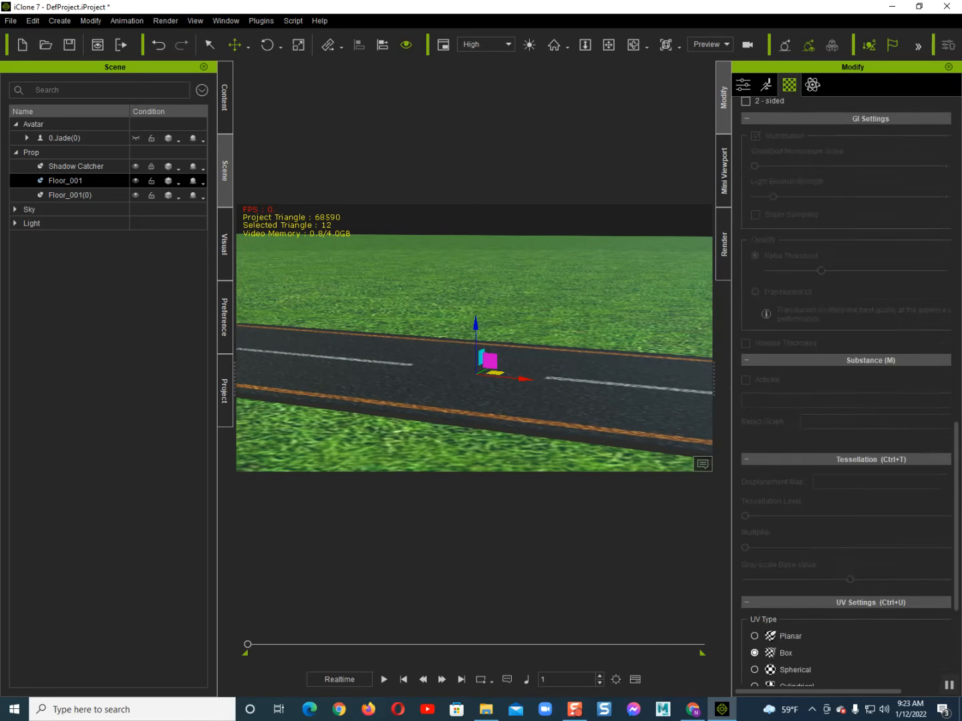
{"action": "scroll", "coordinate": [848, 400], "scroll_direction": "up", "scroll_amount": 8}
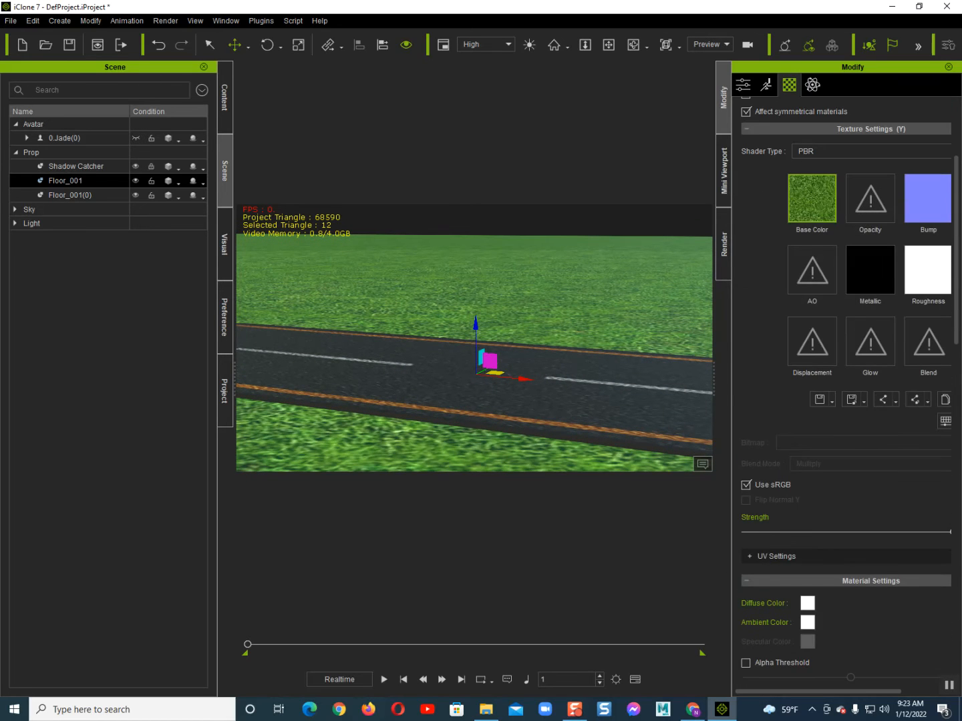
{"action": "left_click", "coordinate": [486, 709]}
{"action": "left_click_drag", "start_coordinate": [586, 153], "coordinate": [926, 197]}
{"action": "left_click", "coordinate": [444, 368]}
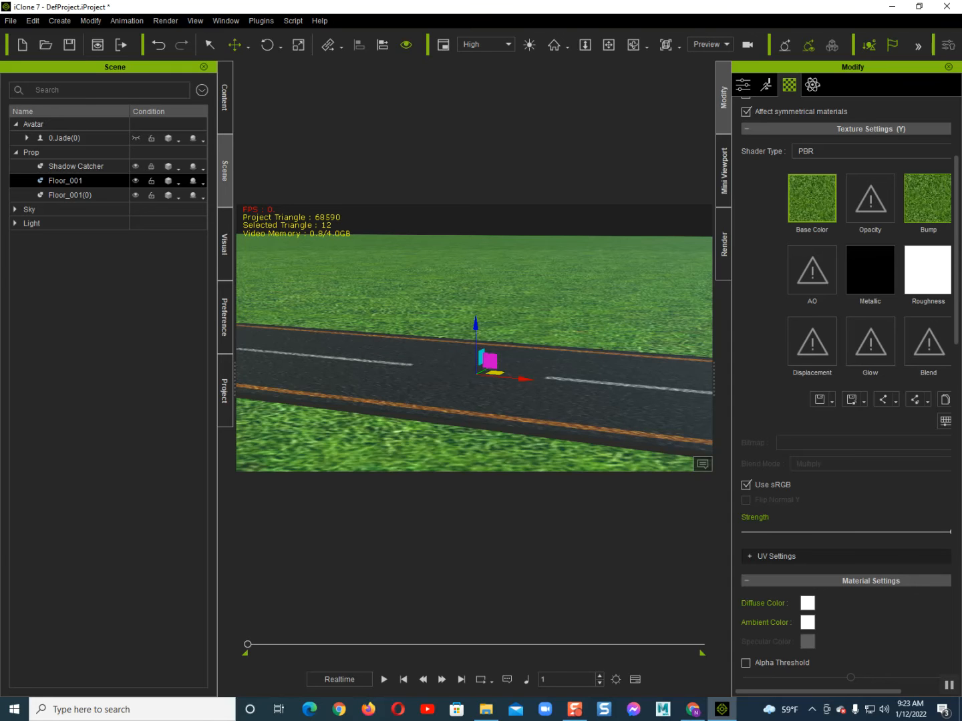
{"action": "middle_click_drag", "start_coordinate": [476, 374], "coordinate": [477, 350]}
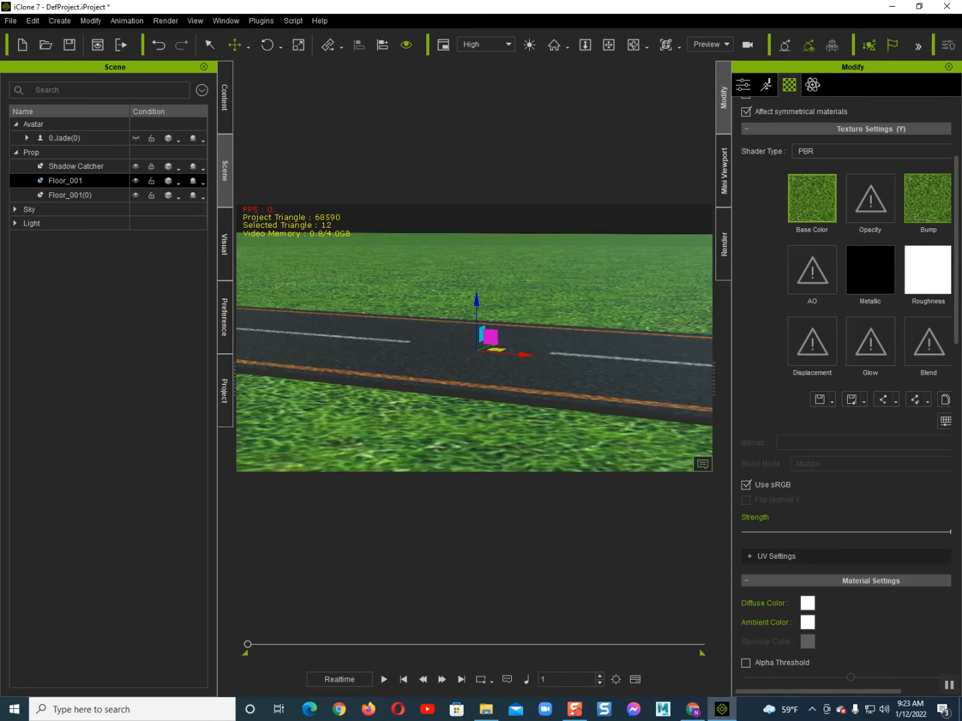
- Raise the strength of the ground material's Bump channel to its maximum
{"action": "scroll", "coordinate": [846, 388], "scroll_direction": "down", "scroll_amount": 15}
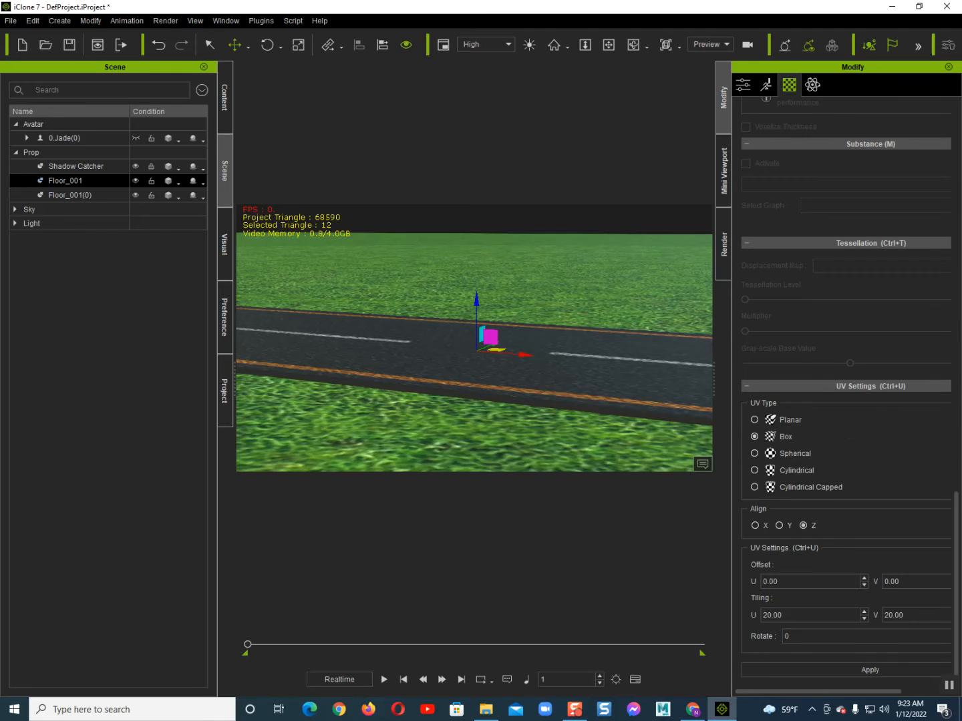
{"action": "scroll", "coordinate": [845, 388], "scroll_direction": "up", "scroll_amount": 12}
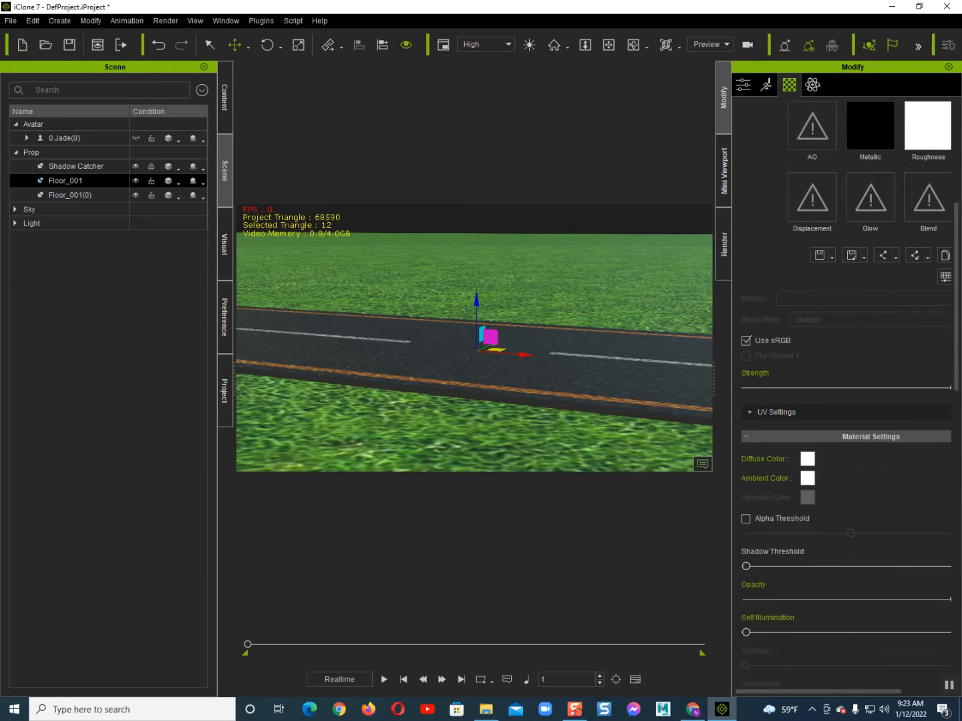
{"action": "scroll", "coordinate": [845, 387], "scroll_direction": "up", "scroll_amount": 3}
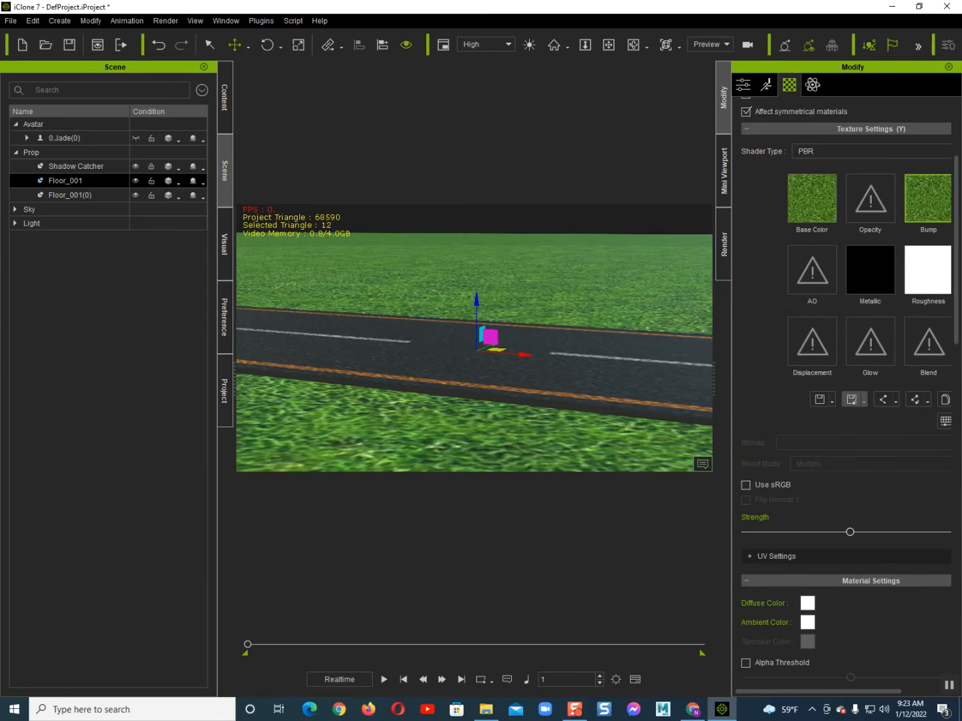
{"action": "scroll", "coordinate": [845, 388], "scroll_direction": "down", "scroll_amount": 3}
{"action": "left_click_drag", "start_coordinate": [876, 388], "coordinate": [953, 387]}
{"action": "scroll", "coordinate": [845, 387], "scroll_direction": "down", "scroll_amount": 15}
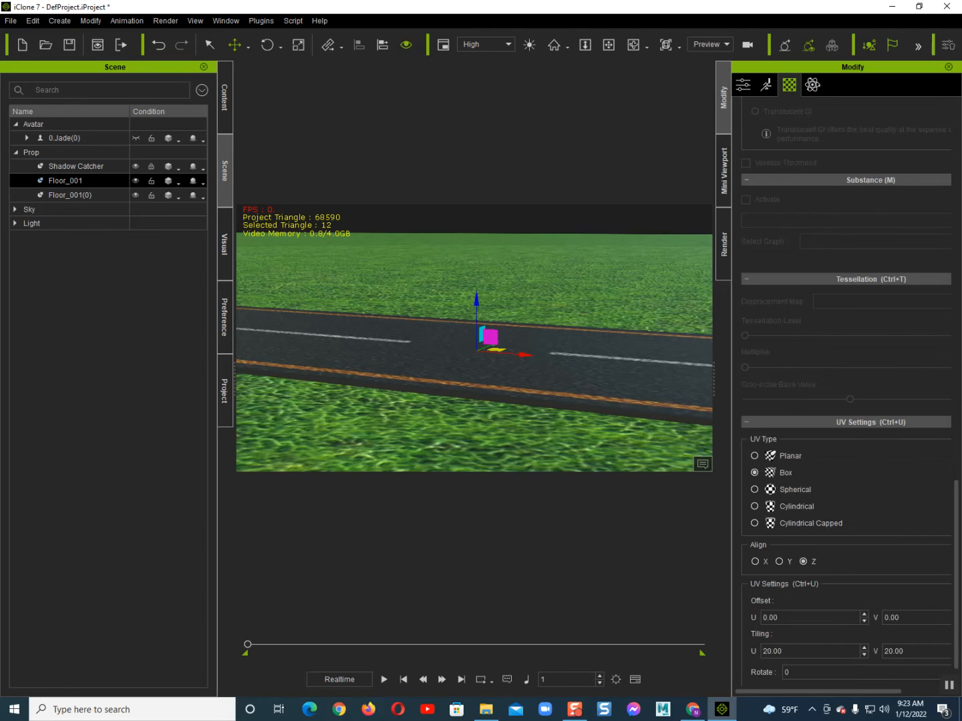
- Examine the bumped grass surface and the road from ground level and from farther away
{"action": "scroll", "coordinate": [845, 387], "scroll_direction": "up", "scroll_amount": 14}
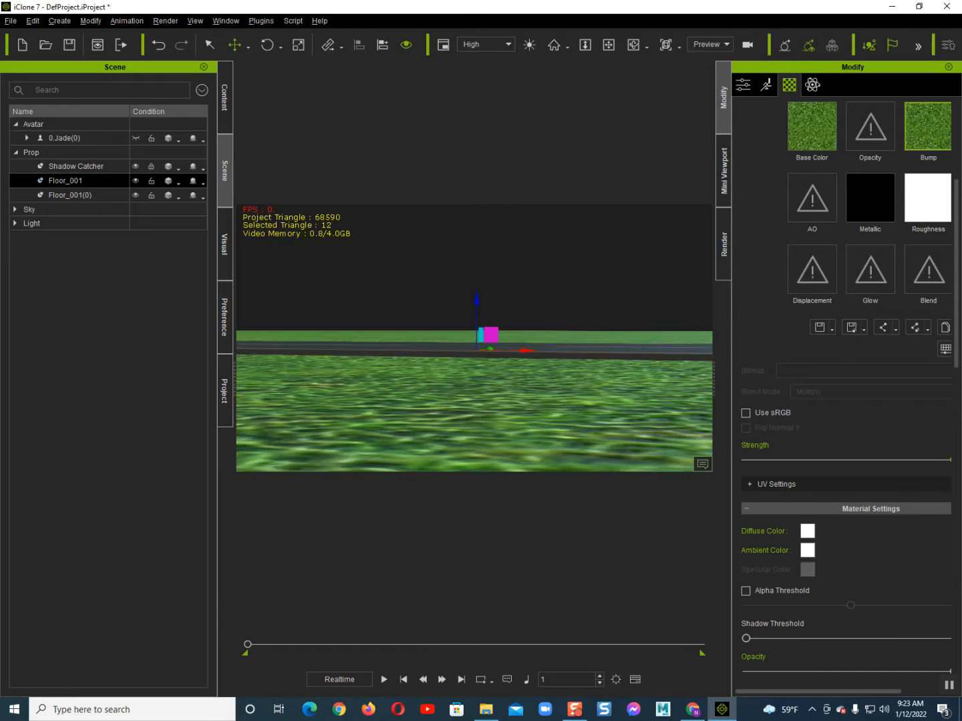
{"action": "right_click_drag", "start_coordinate": [474, 339], "coordinate": [474, 363]}
{"action": "middle_click_drag", "start_coordinate": [474, 347], "coordinate": [524, 394]}
{"action": "right_click_drag", "start_coordinate": [524, 393], "coordinate": [504, 396]}
{"action": "scroll", "coordinate": [475, 338], "scroll_direction": "down", "scroll_amount": 10}
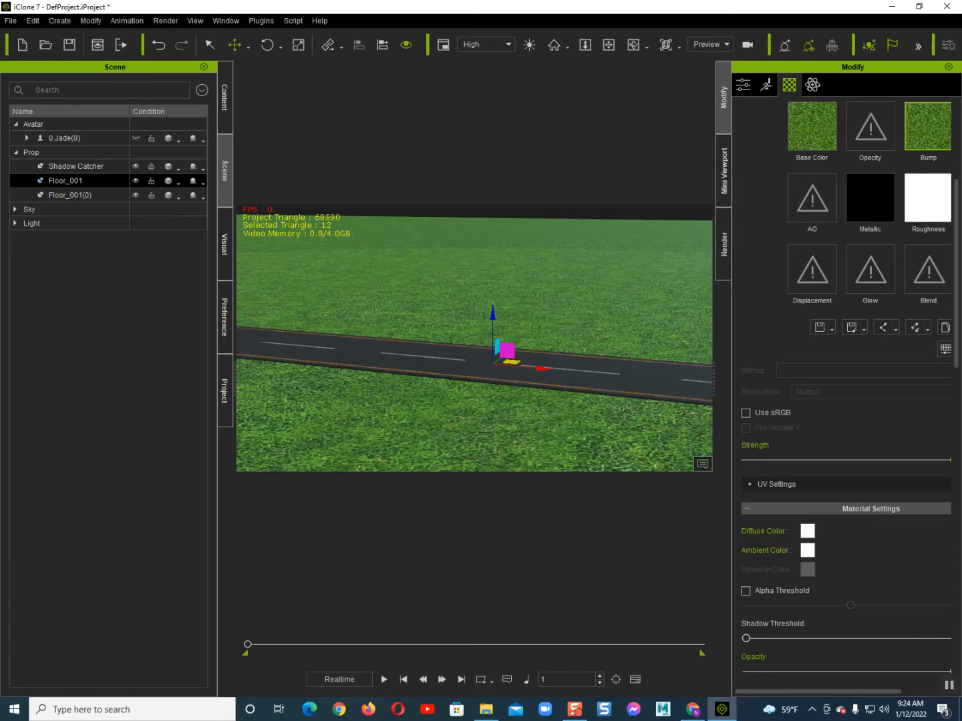
{"action": "scroll", "coordinate": [474, 338], "scroll_direction": "down", "scroll_amount": 6}
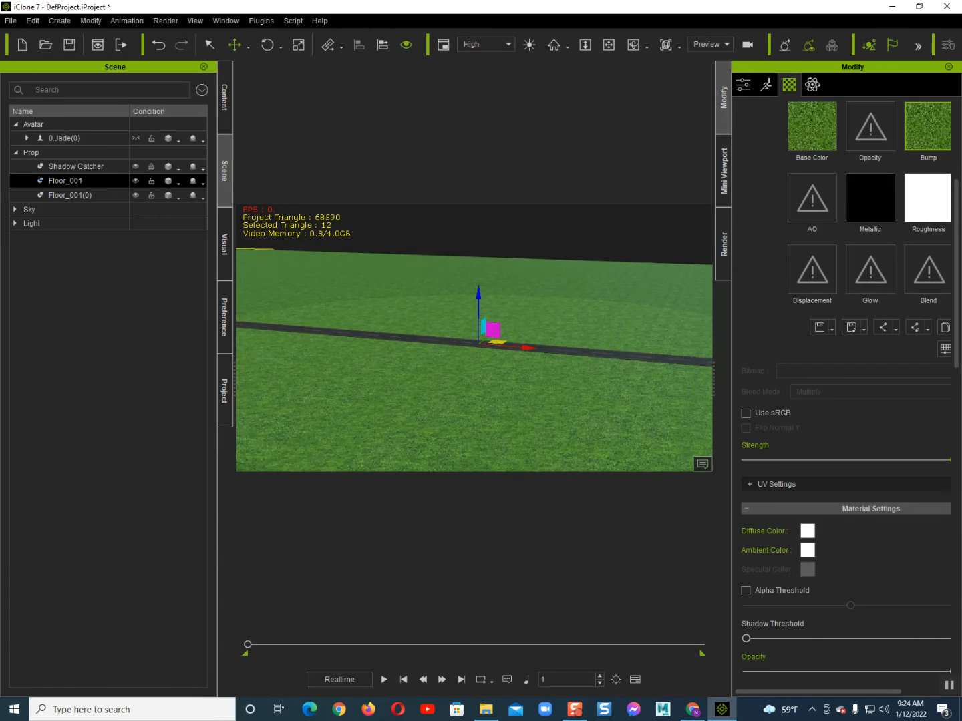
{"action": "left_click_drag", "start_coordinate": [474, 338], "coordinate": [493, 362], "text": "alt"}
{"action": "middle_click_drag", "start_coordinate": [479, 342], "coordinate": [468, 359], "text": "alt"}
- Add an AlaskaCedar from the Tree templates at the scene origin, deleting the first copy placed in mid-air
{"action": "left_click", "coordinate": [225, 98]}
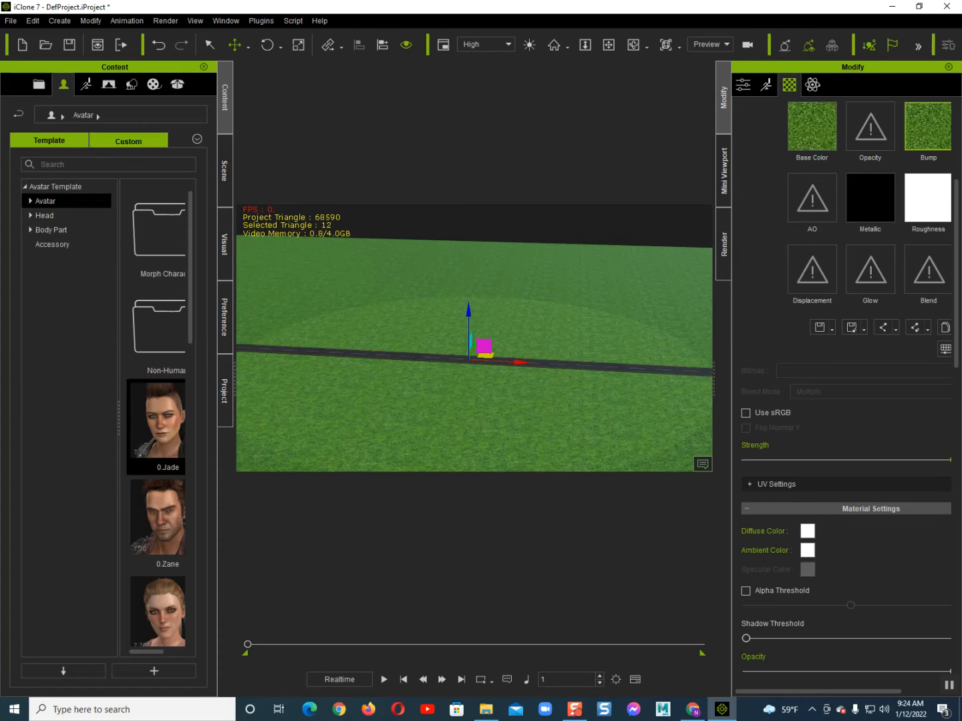
{"action": "left_click", "coordinate": [131, 84]}
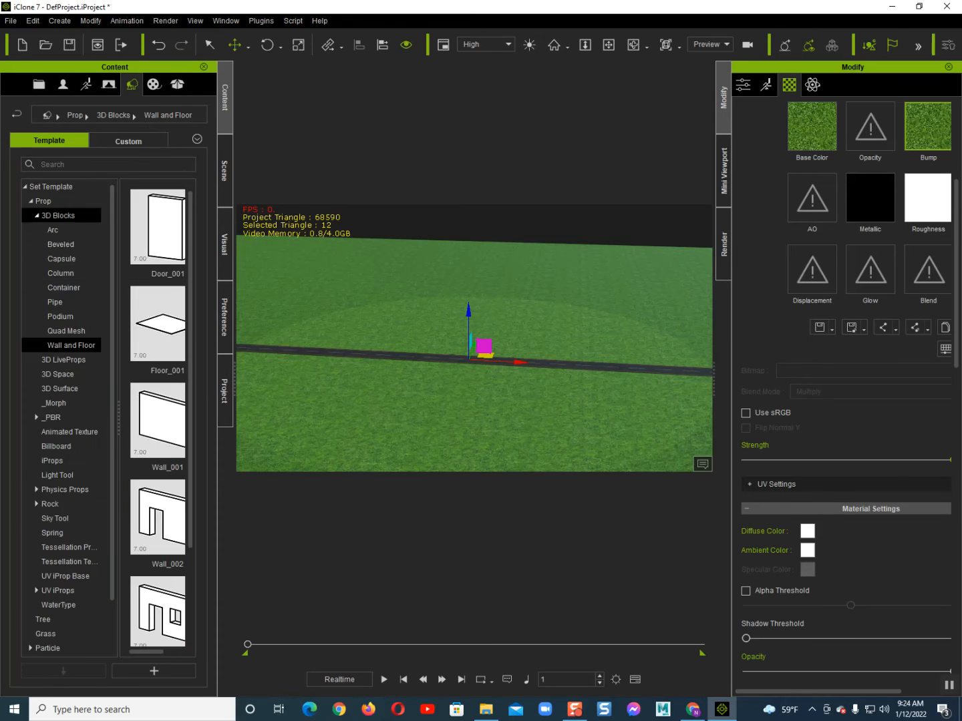
{"action": "left_click", "coordinate": [37, 215]}
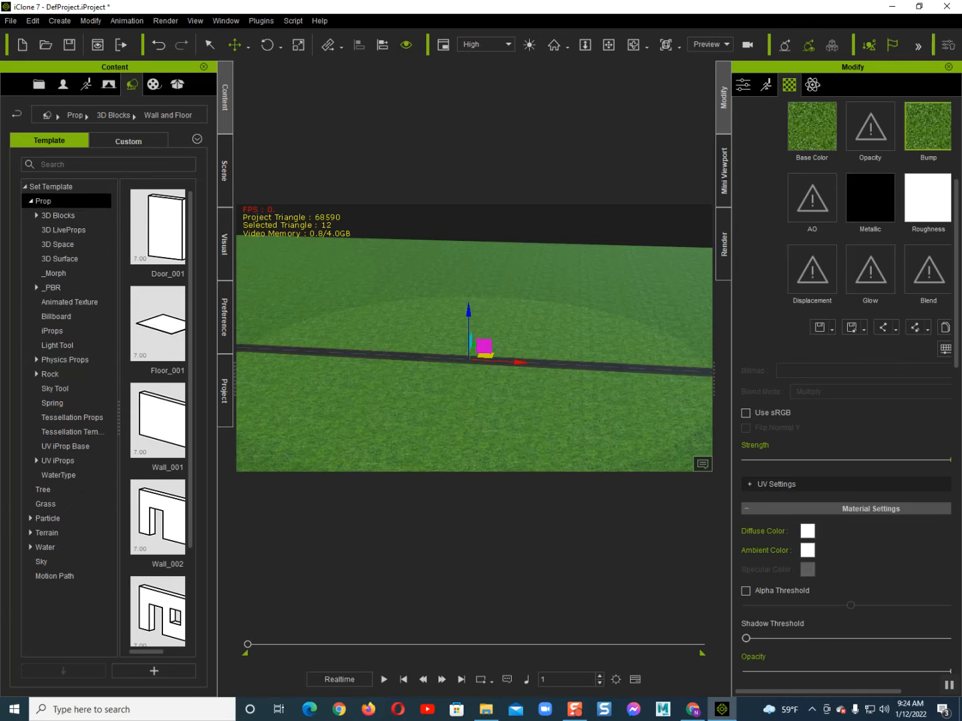
{"action": "left_click", "coordinate": [30, 201]}
{"action": "left_click", "coordinate": [43, 215]}
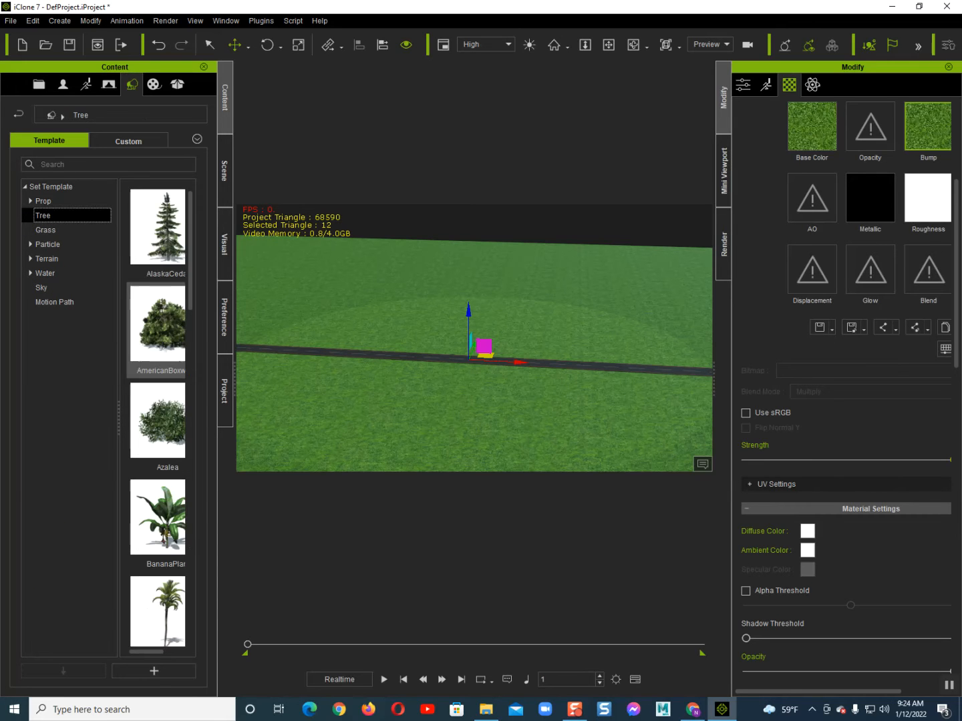
{"action": "left_click_drag", "start_coordinate": [133, 227], "coordinate": [400, 264]}
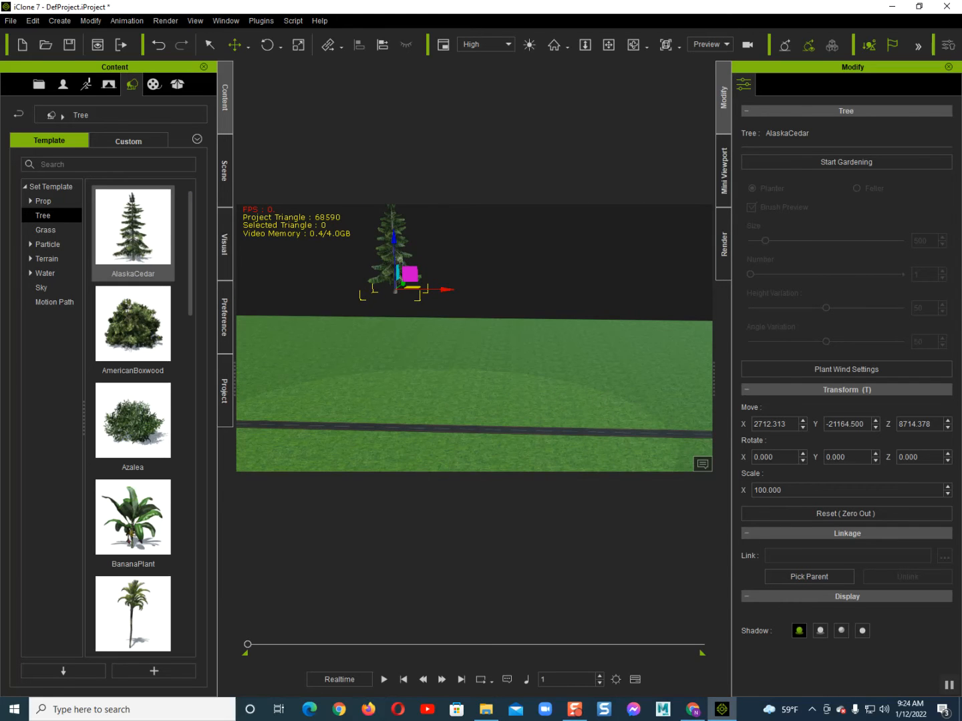
{"action": "key", "text": "Delete"}
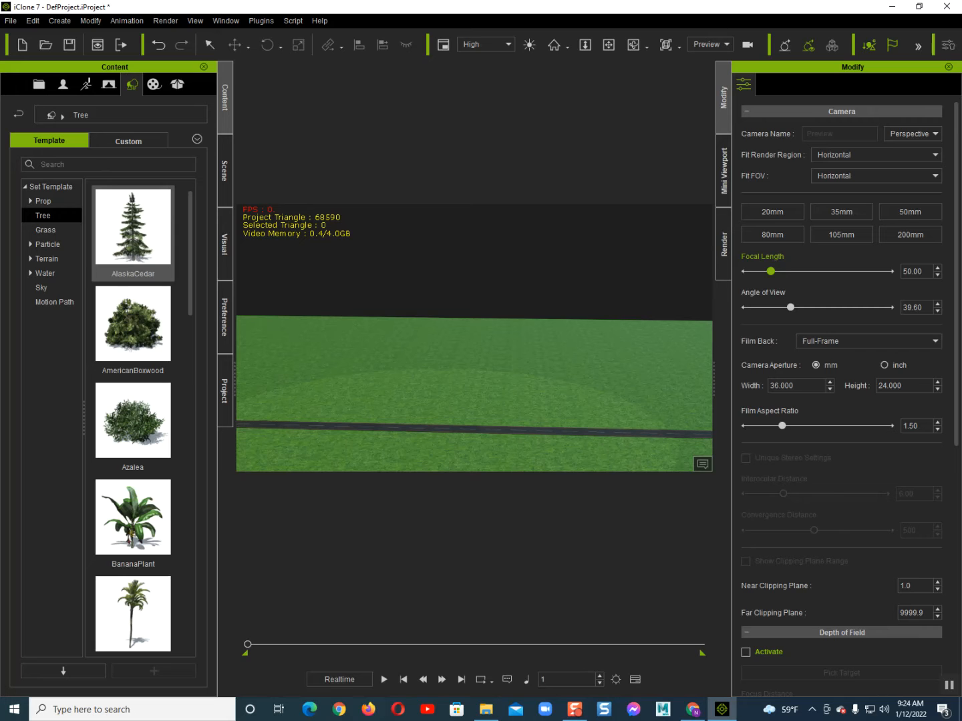
{"action": "double_click", "coordinate": [133, 232]}
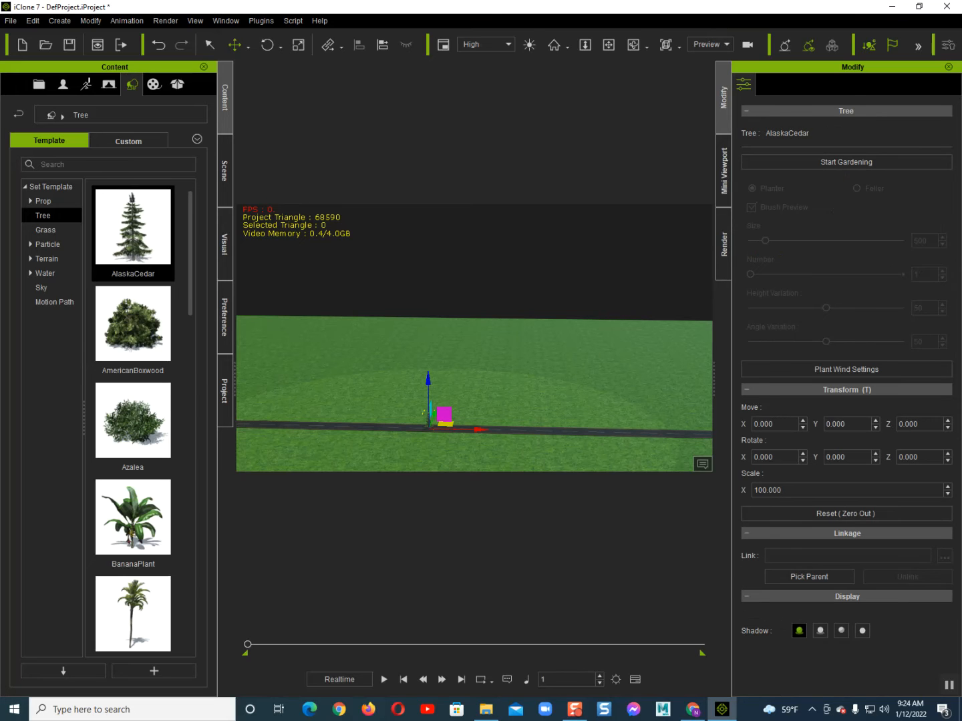
- Move the cedar off the road to about X 471, Y 3561 and scale it up to about 486
{"action": "right_click_drag", "start_coordinate": [428, 381], "coordinate": [461, 329], "text": "alt"}
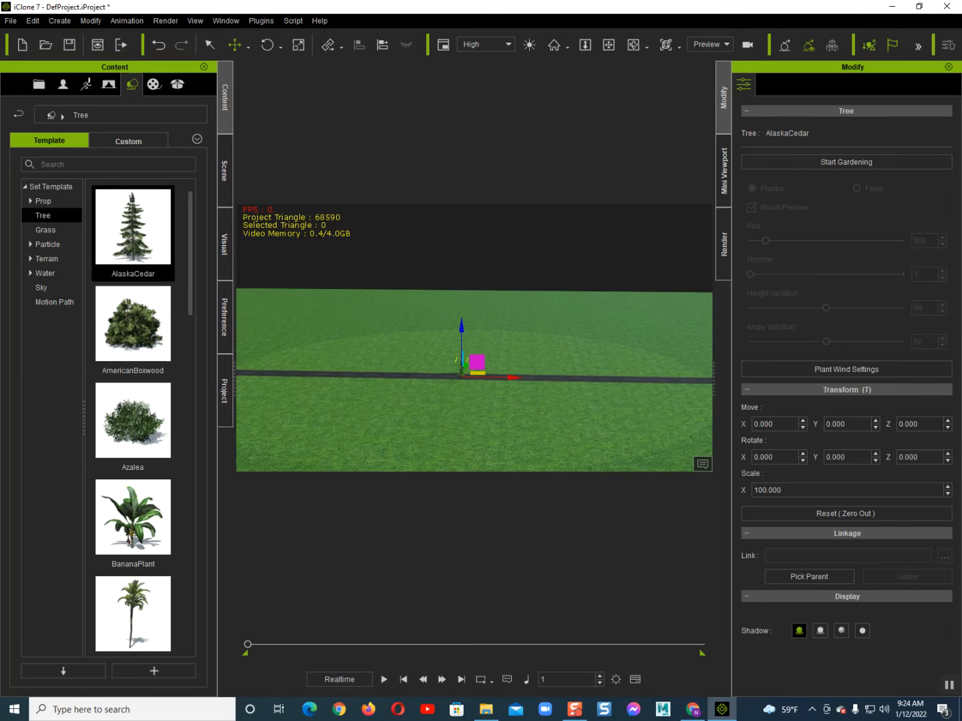
{"action": "scroll", "coordinate": [474, 338], "scroll_direction": "up", "scroll_amount": 6}
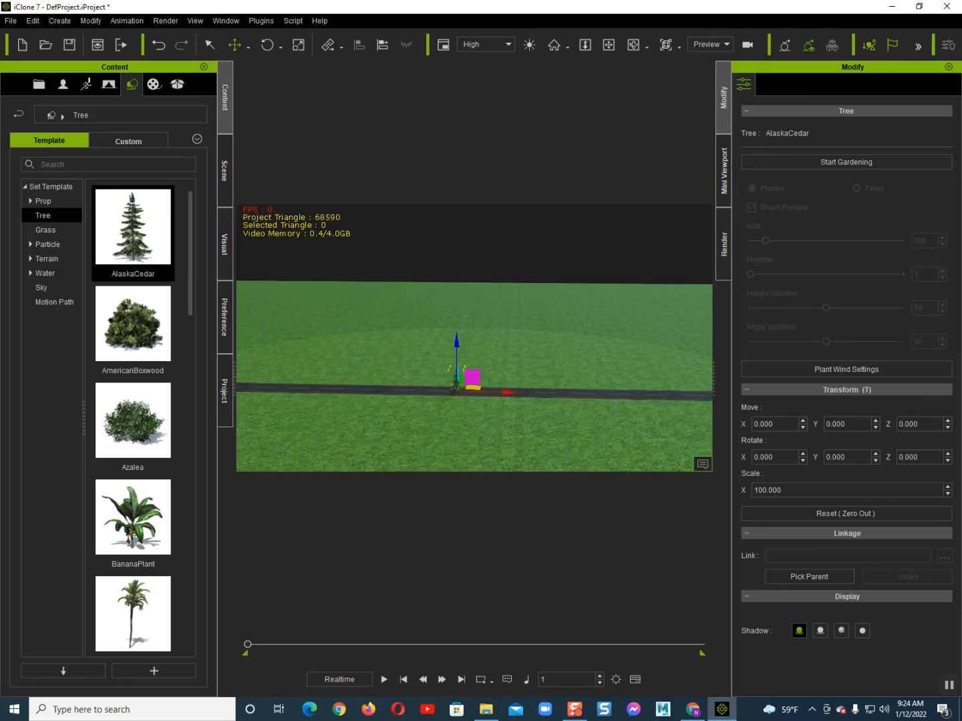
{"action": "right_click_drag", "start_coordinate": [460, 361], "coordinate": [464, 390], "text": "alt"}
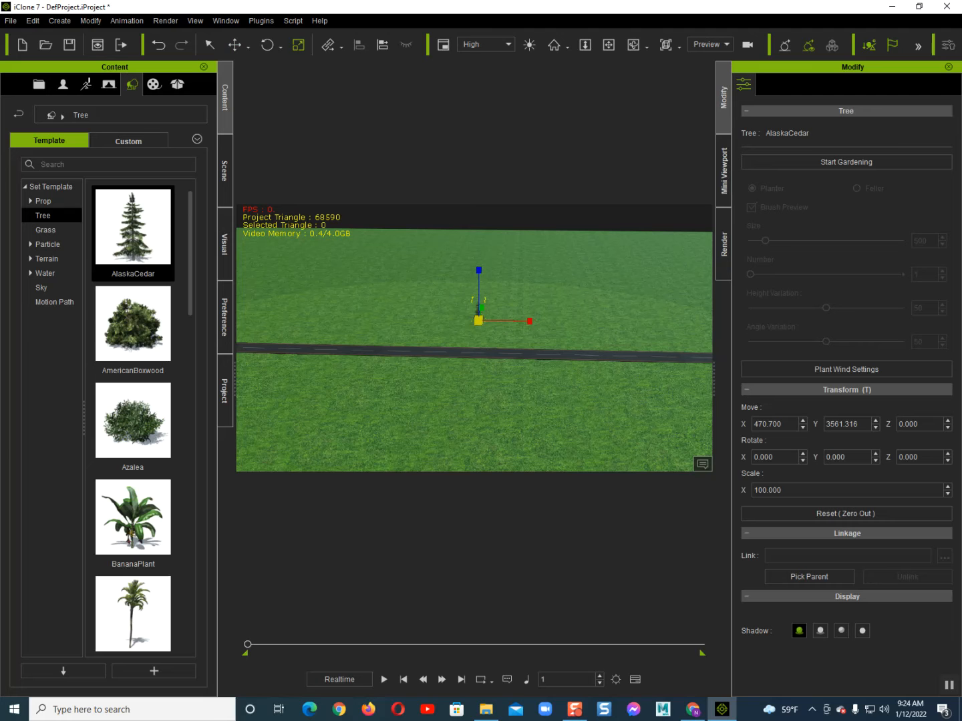
{"action": "mouse_move", "coordinate": [478, 322]}
{"action": "left_mouse_down"}
{"action": "mouse_move", "coordinate": [478, 295]}
{"action": "mouse_move", "coordinate": [477, 310]}
{"action": "left_mouse_up"}
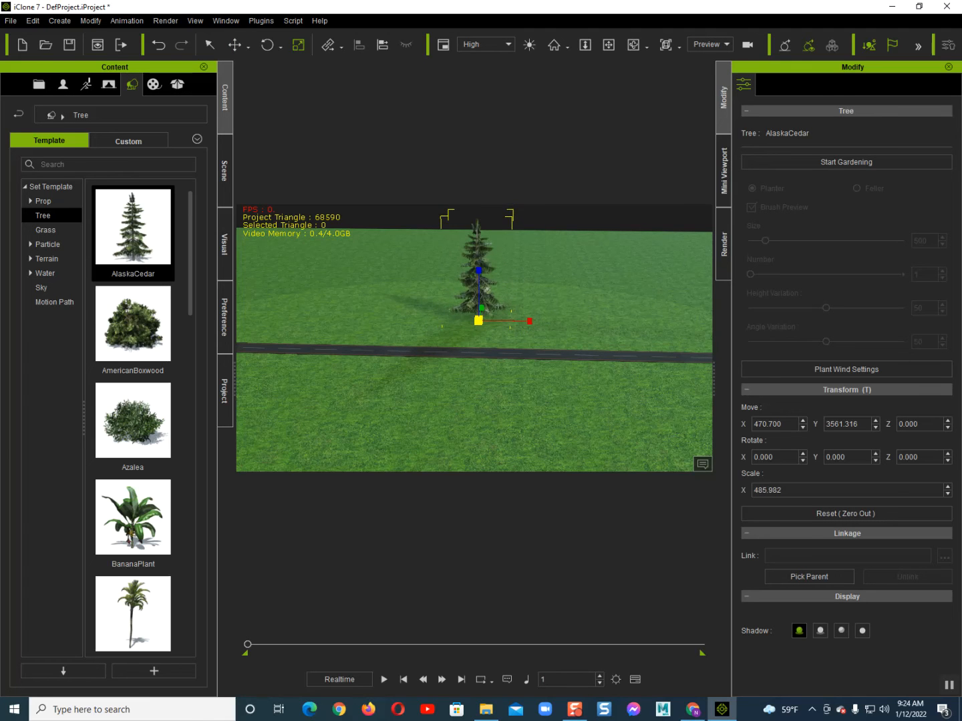
- Plant a grove of cedars on the far side of the road with the gardening brush at size 4984 and number 5
{"action": "left_click", "coordinate": [846, 161]}
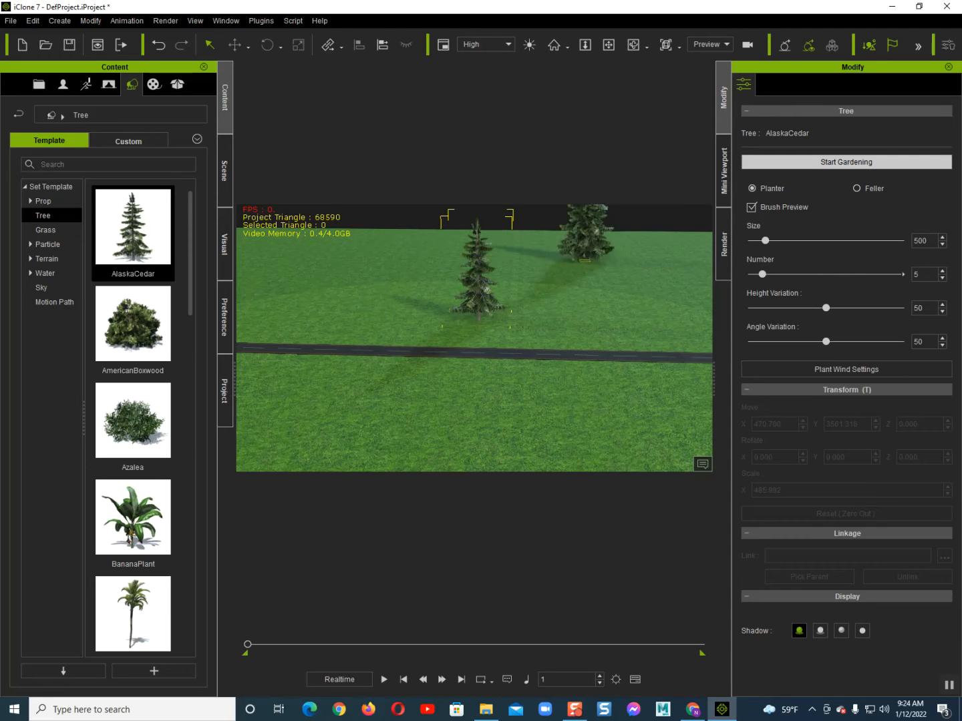
{"action": "left_click_drag", "start_coordinate": [765, 241], "coordinate": [901, 240]}
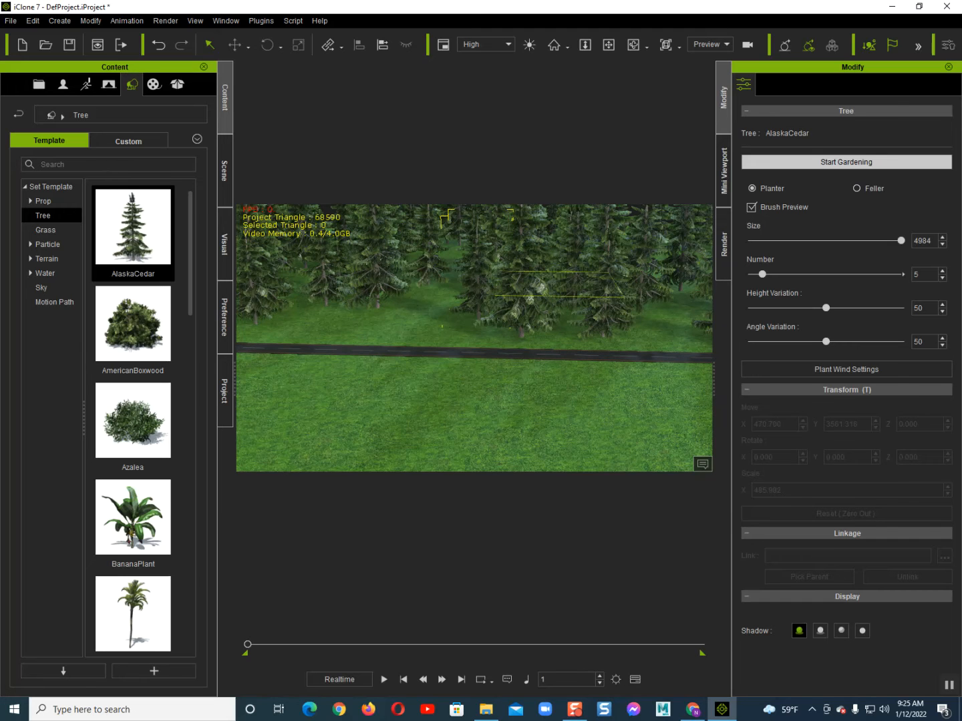
{"action": "left_click", "coordinate": [846, 163]}
- Plant more cedars along both sides of the road with the gardening brush at size 4984 and number 7, then stop gardening
{"action": "scroll", "coordinate": [474, 339], "scroll_direction": "down", "scroll_amount": 8}
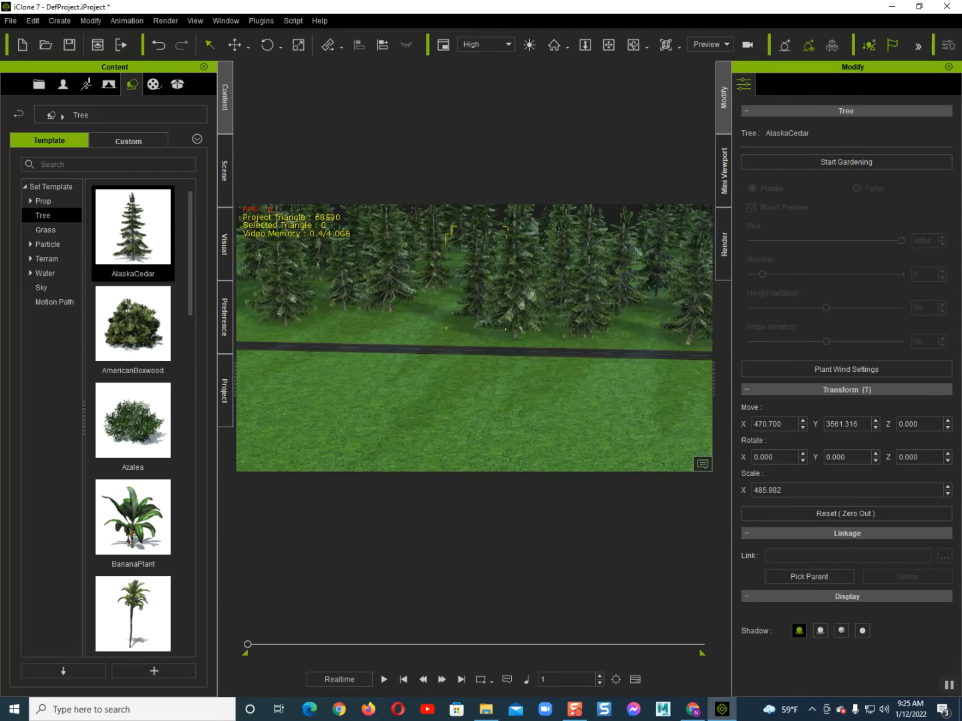
{"action": "scroll", "coordinate": [474, 338], "scroll_direction": "down", "scroll_amount": 6}
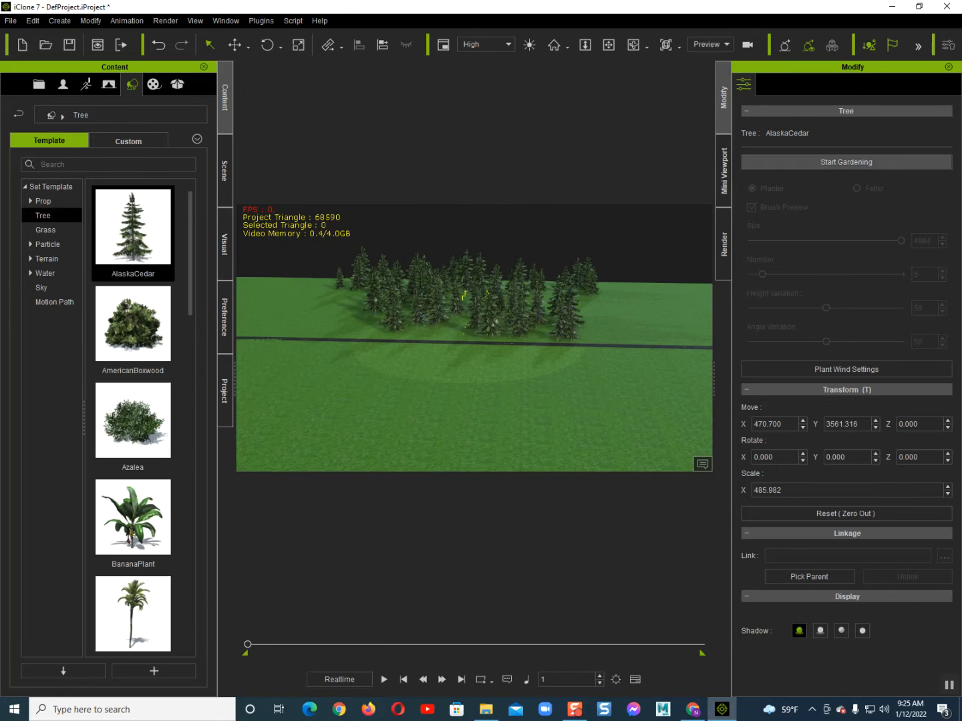
{"action": "left_click", "coordinate": [846, 161]}
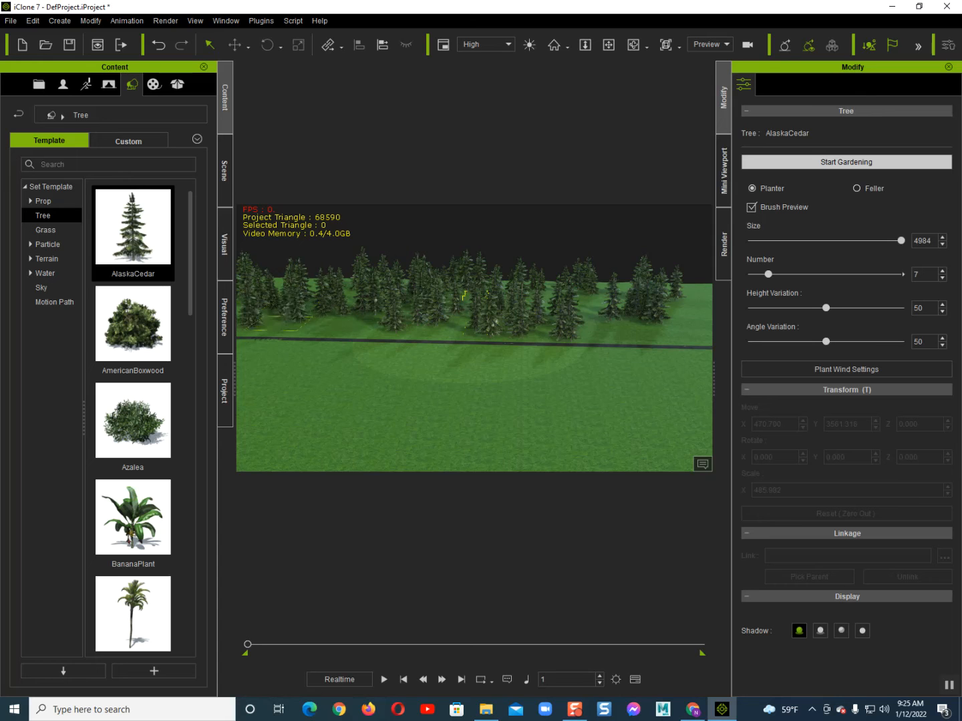
{"action": "left_click", "coordinate": [377, 410]}
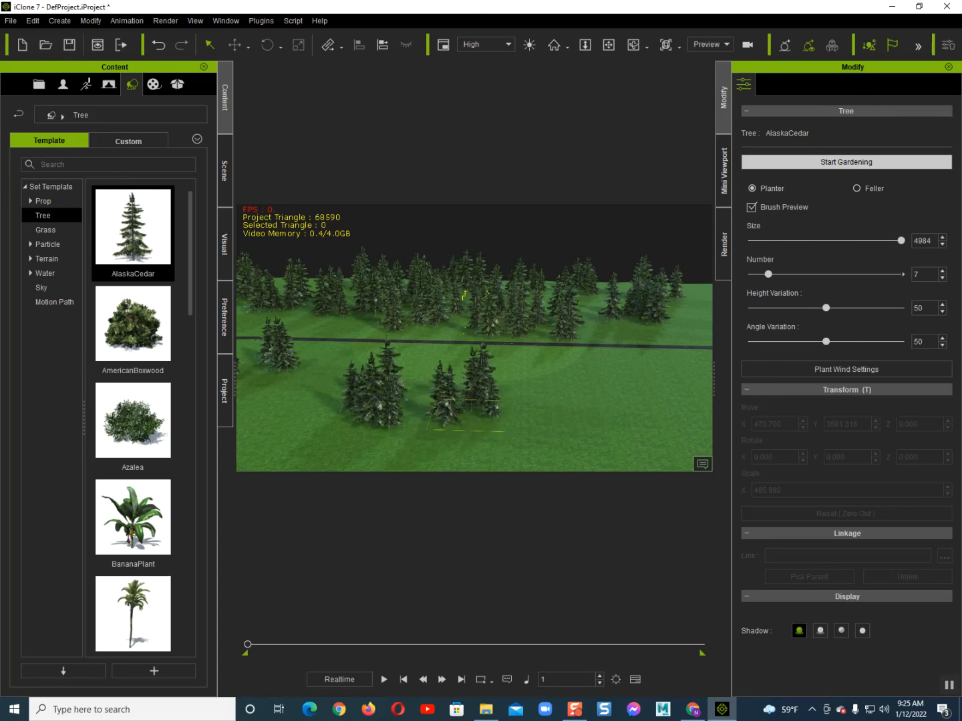
{"action": "left_click", "coordinate": [521, 424]}
{"action": "left_click", "coordinate": [607, 378]}
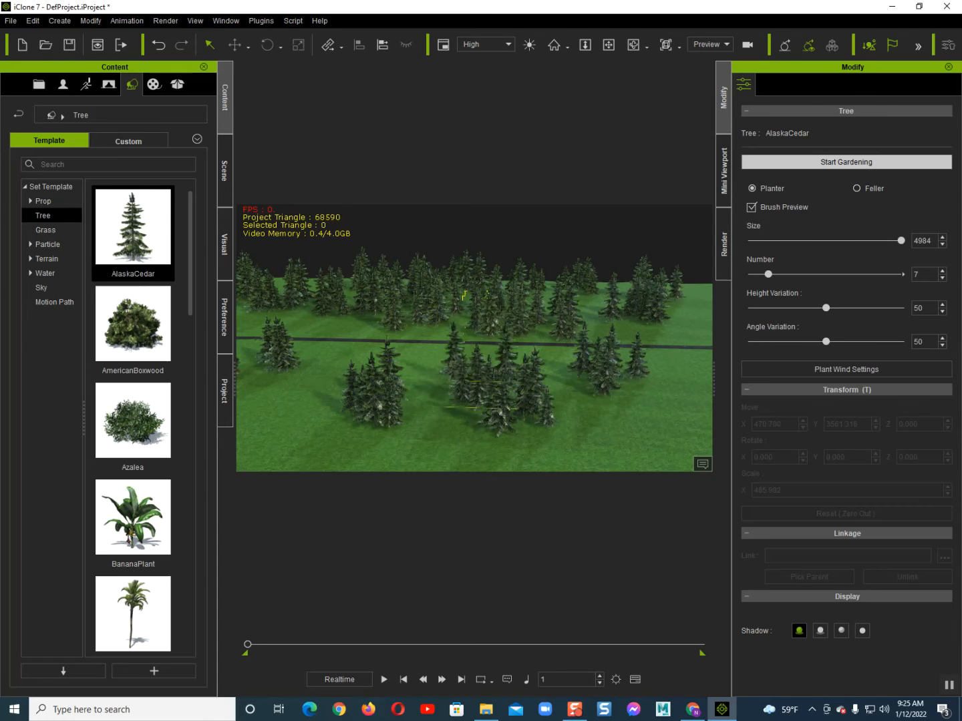
{"action": "left_click", "coordinate": [471, 401]}
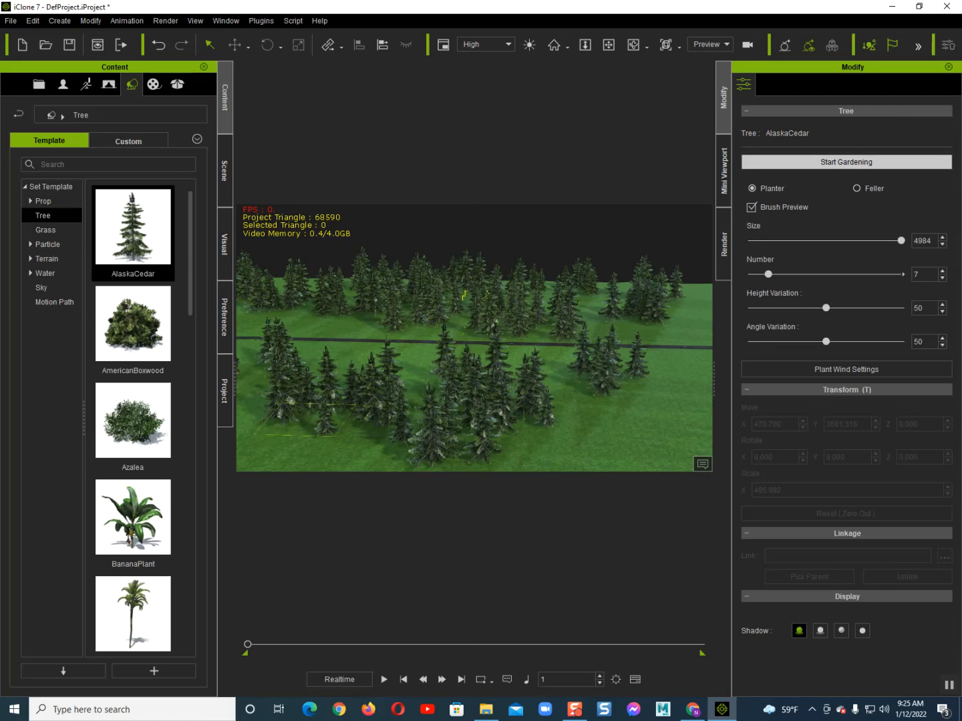
{"action": "left_click", "coordinate": [664, 401]}
{"action": "left_click", "coordinate": [664, 411]}
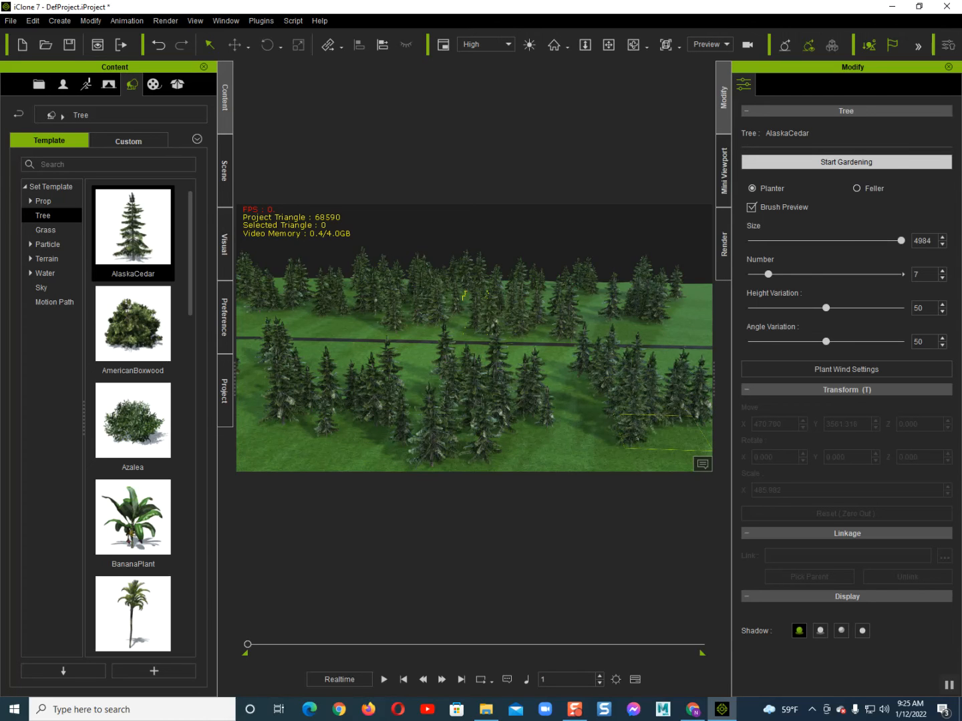
{"action": "left_click", "coordinate": [668, 300]}
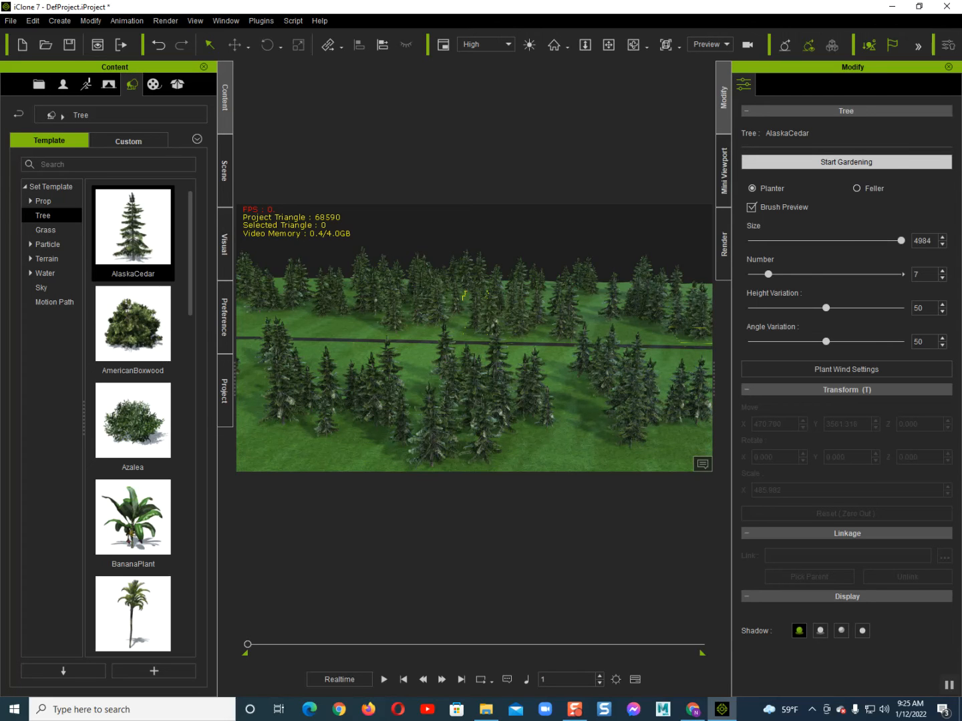
{"action": "left_click", "coordinate": [846, 162]}
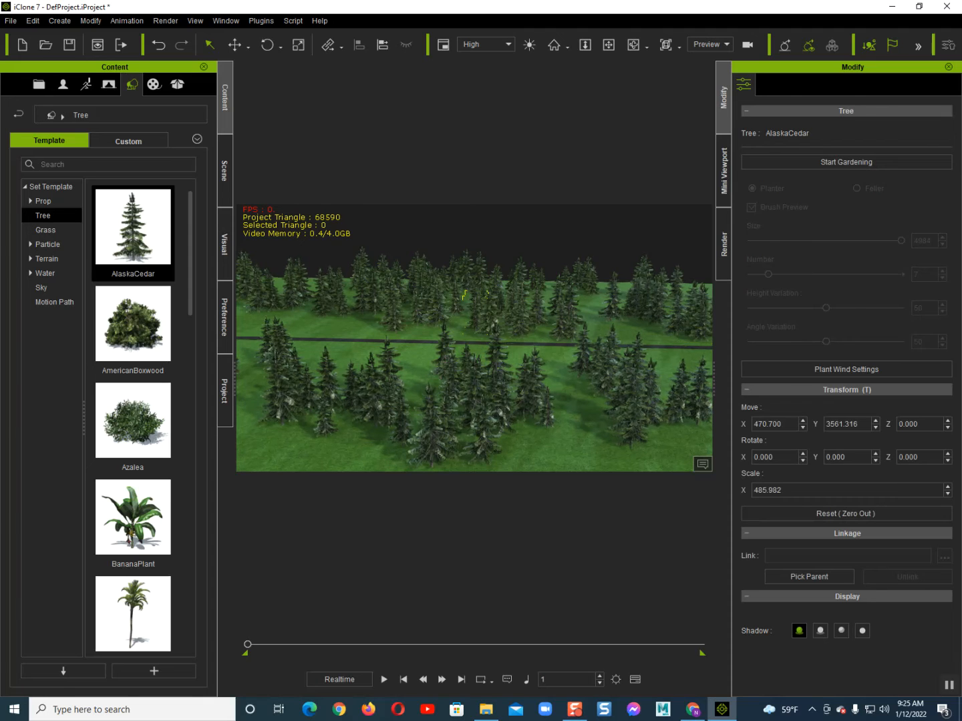
- Collapse the Tree group in the scene list and view the road and forest from the 0.Jade(0) avatar's location
{"action": "left_click", "coordinate": [225, 171]}
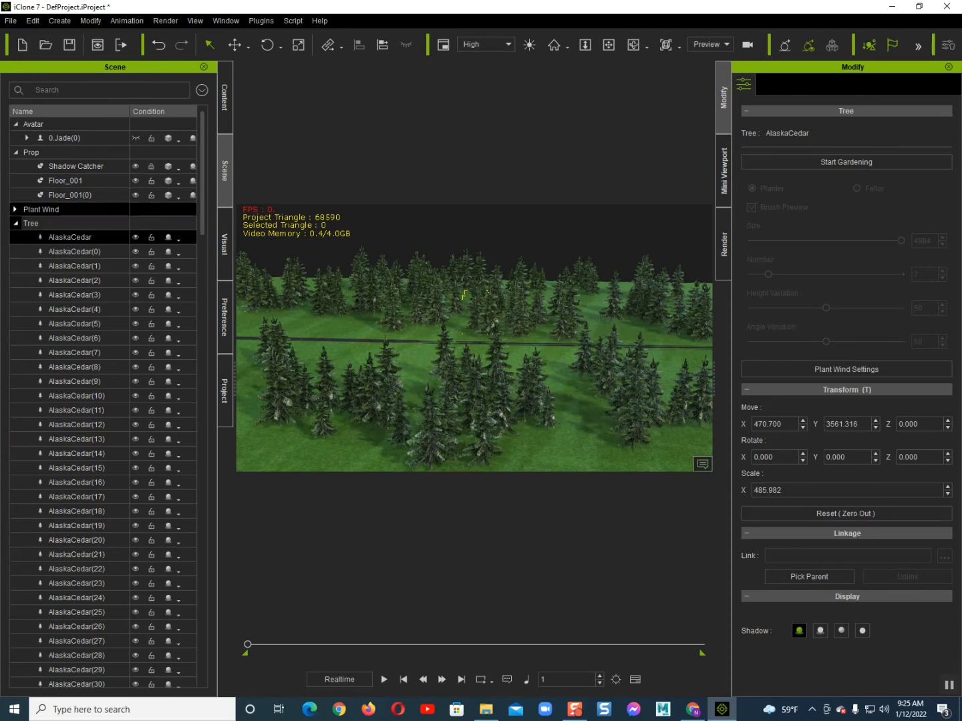
{"action": "left_click", "coordinate": [16, 223]}
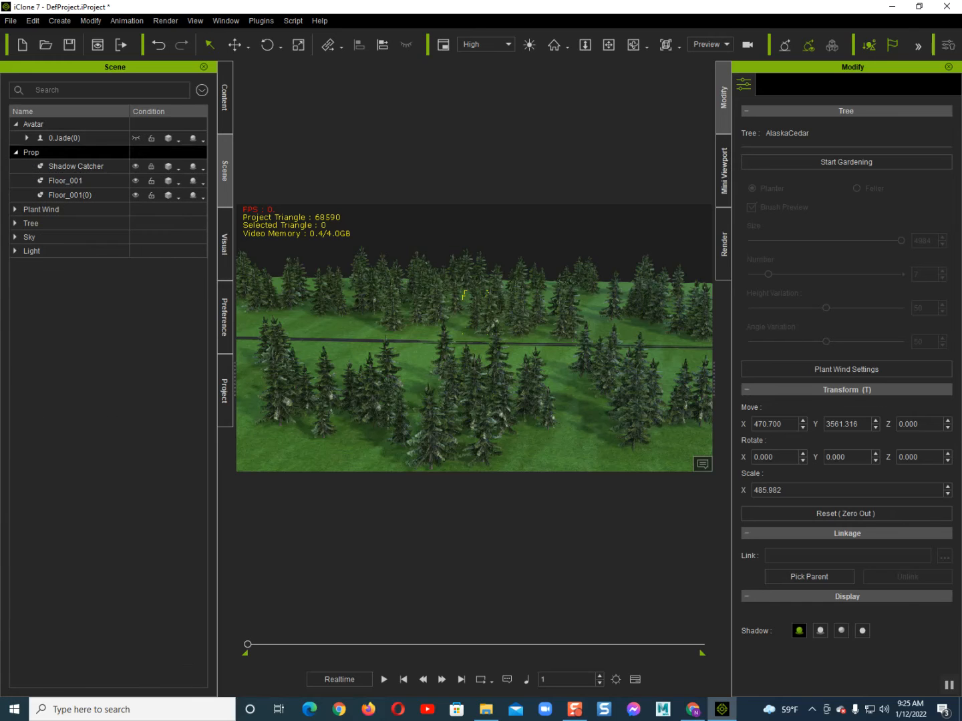
{"action": "left_click", "coordinate": [65, 138]}
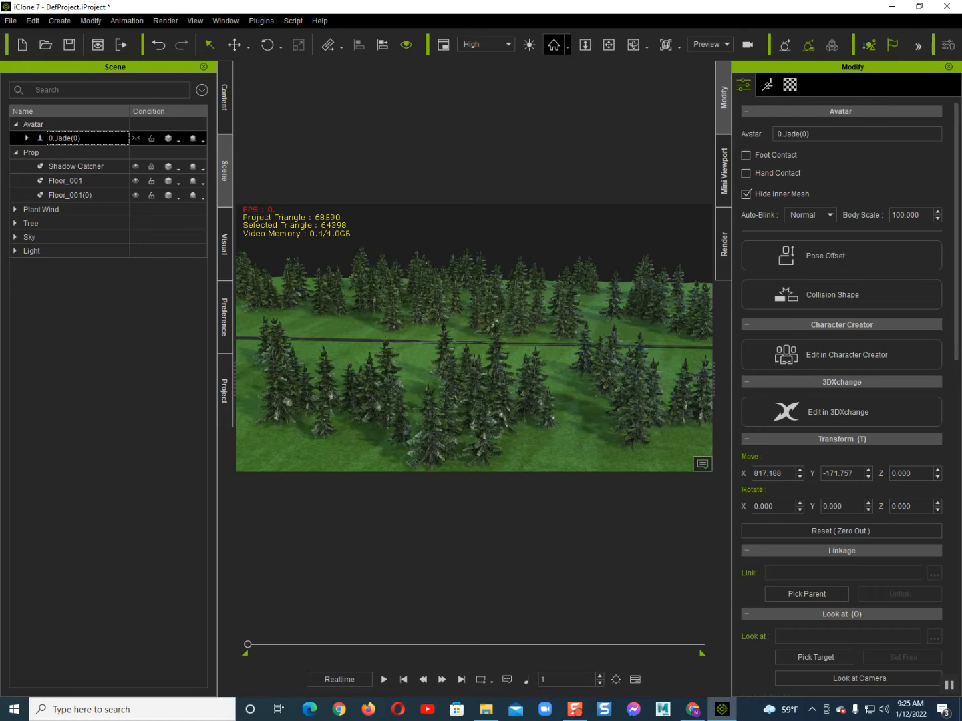
{"action": "left_click", "coordinate": [553, 46]}
{"action": "scroll", "coordinate": [474, 338], "scroll_direction": "down", "scroll_amount": 8}
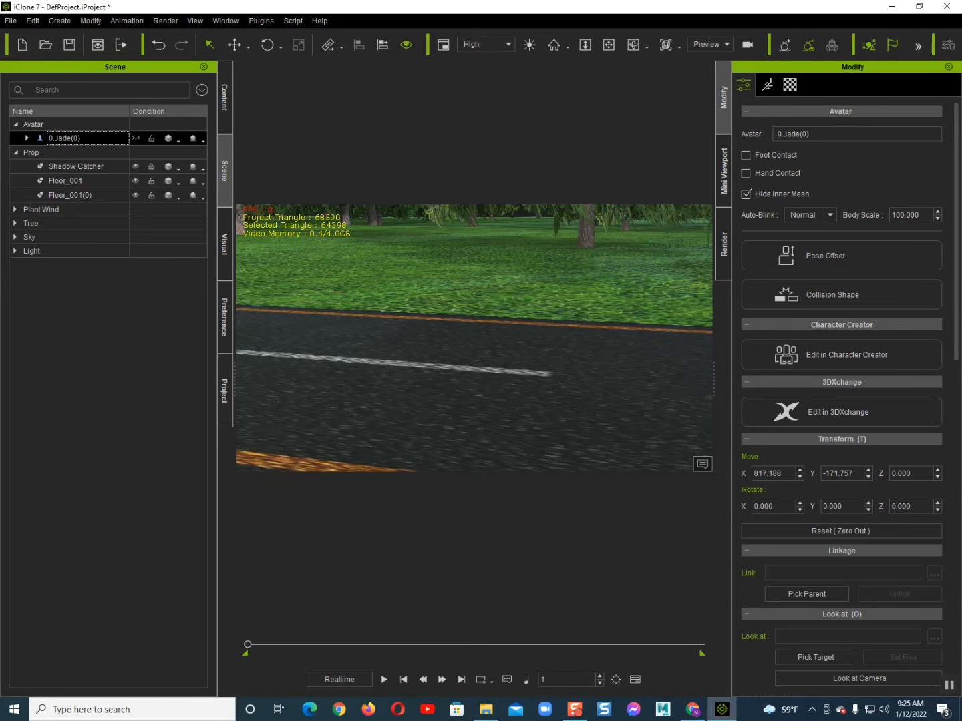
{"action": "scroll", "coordinate": [474, 339], "scroll_direction": "down", "scroll_amount": 6}
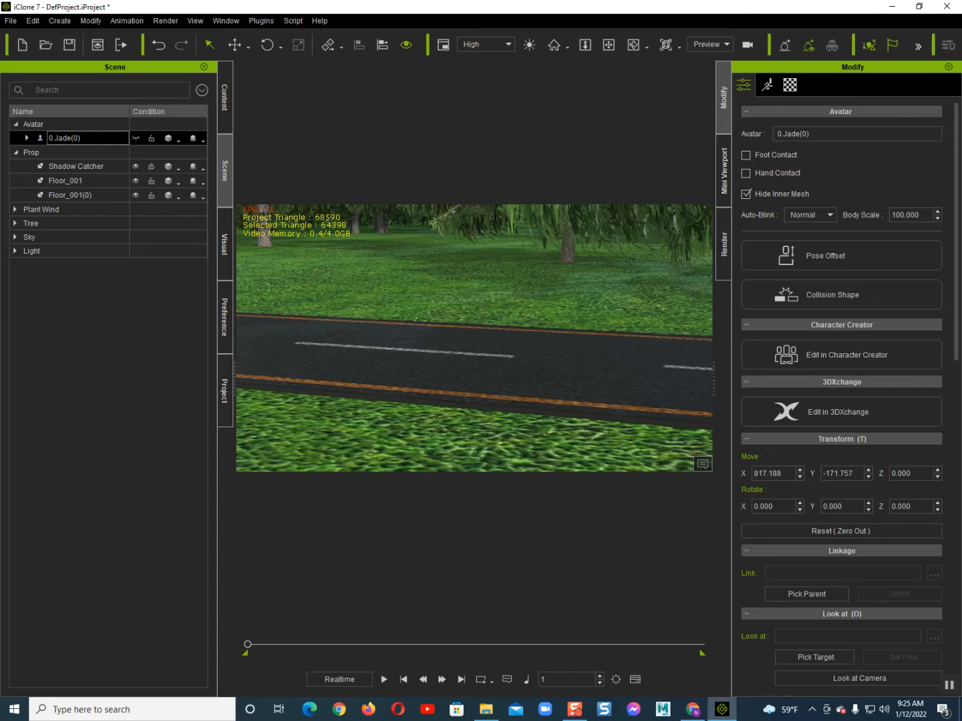
{"action": "right_click_drag", "start_coordinate": [474, 338], "coordinate": [464, 312]}
{"action": "scroll", "coordinate": [474, 338], "scroll_direction": "down", "scroll_amount": 4}
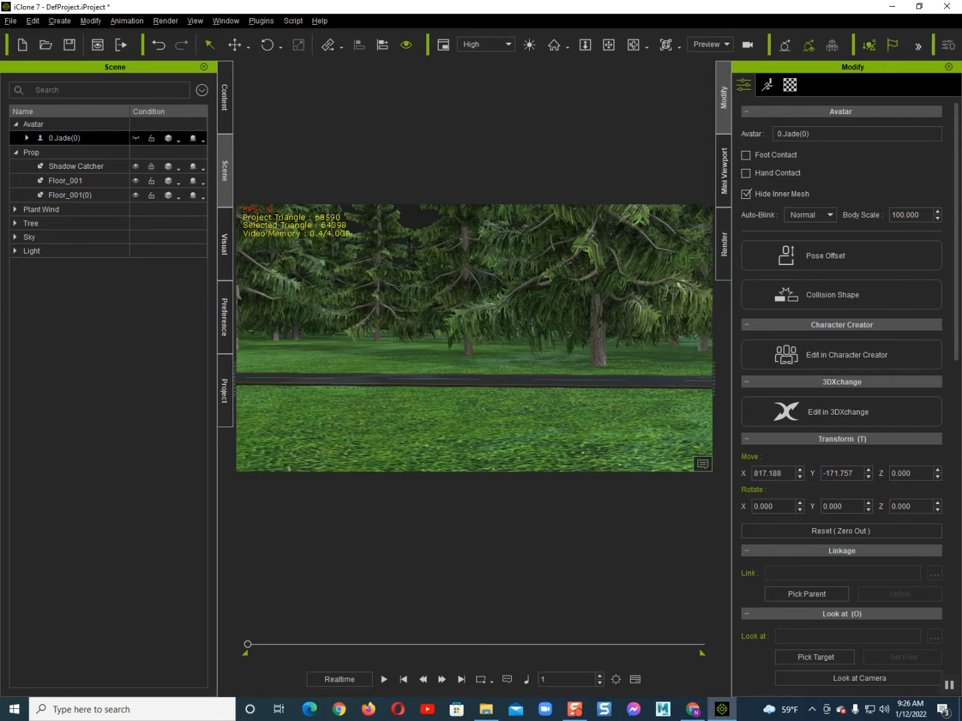
- Apply the Sky_01 template from the Sky set as the scene's sky
{"action": "left_click", "coordinate": [224, 99]}
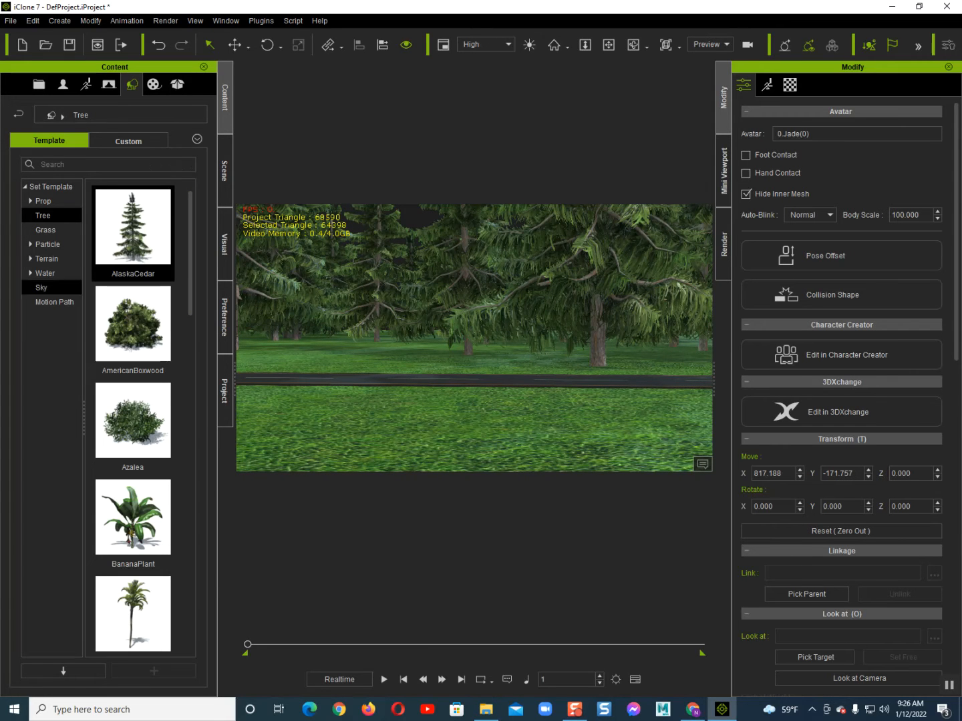
{"action": "left_click", "coordinate": [50, 287]}
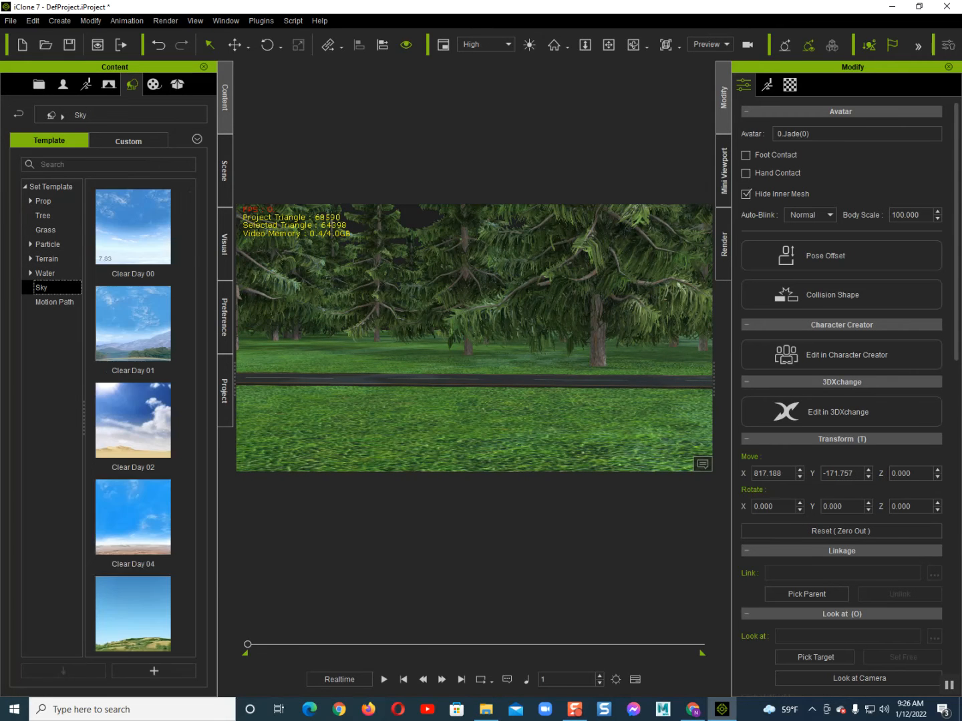
{"action": "scroll", "coordinate": [133, 428], "scroll_direction": "down", "scroll_amount": 5}
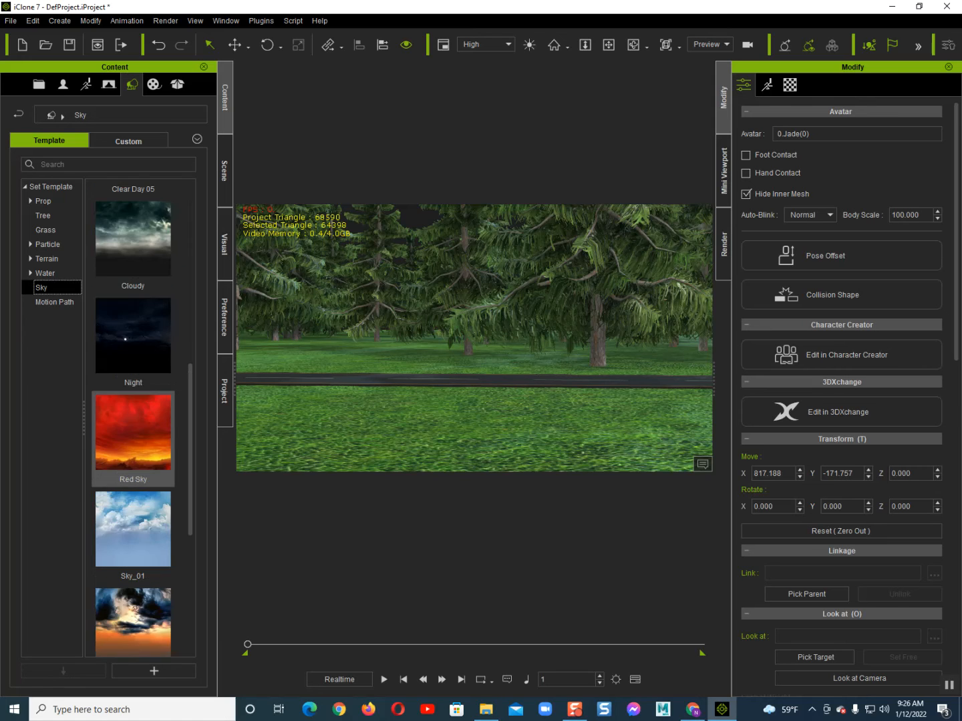
{"action": "scroll", "coordinate": [133, 434], "scroll_direction": "up", "scroll_amount": 3}
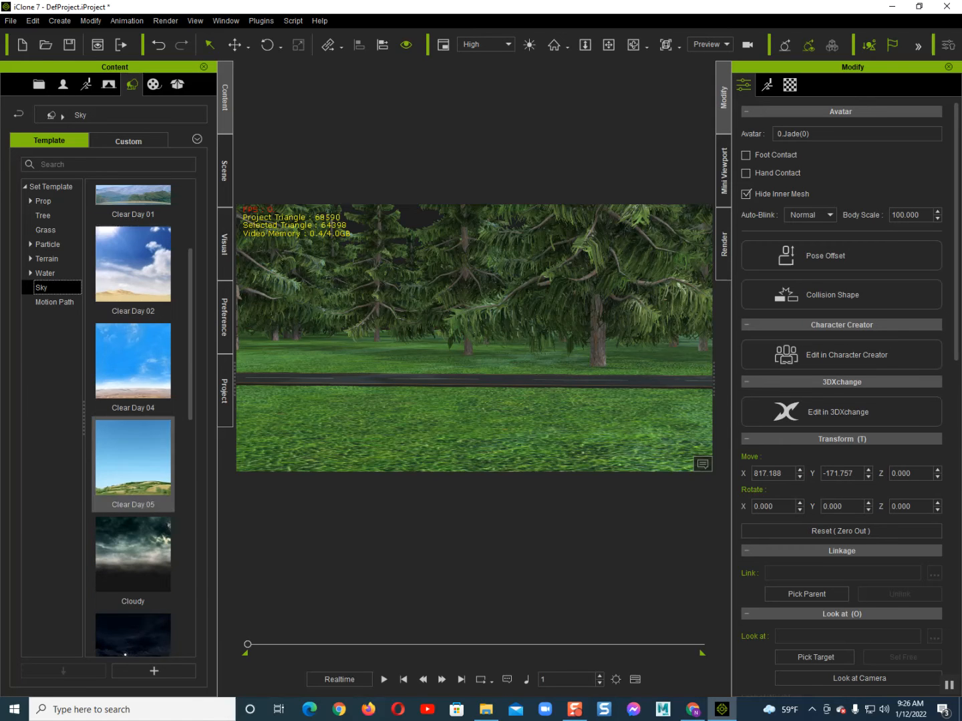
{"action": "scroll", "coordinate": [133, 414], "scroll_direction": "down", "scroll_amount": 5}
{"action": "double_click", "coordinate": [133, 220]}
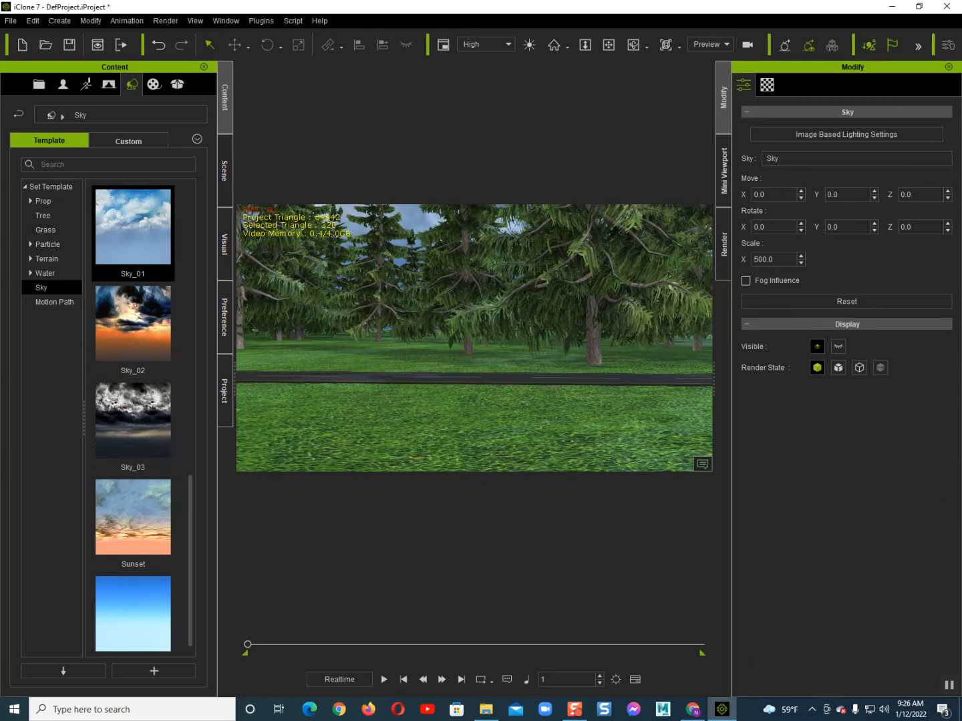
- Inspect the sky behind the forest and set its scale to 1000
{"action": "scroll", "coordinate": [474, 339], "scroll_direction": "down", "scroll_amount": 8}
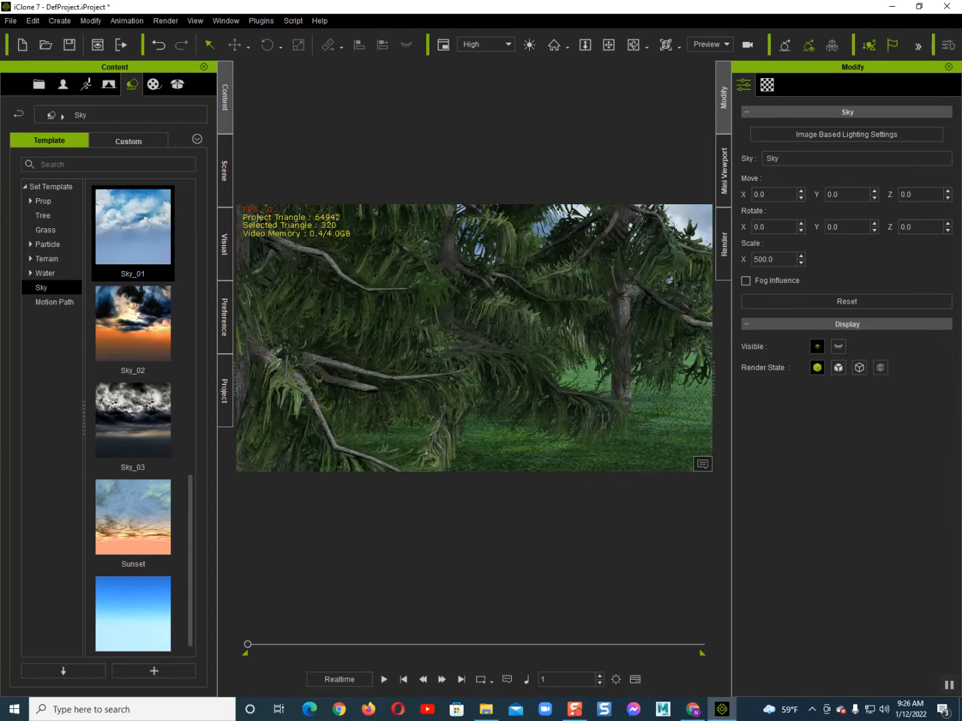
{"action": "scroll", "coordinate": [474, 338], "scroll_direction": "down", "scroll_amount": 8}
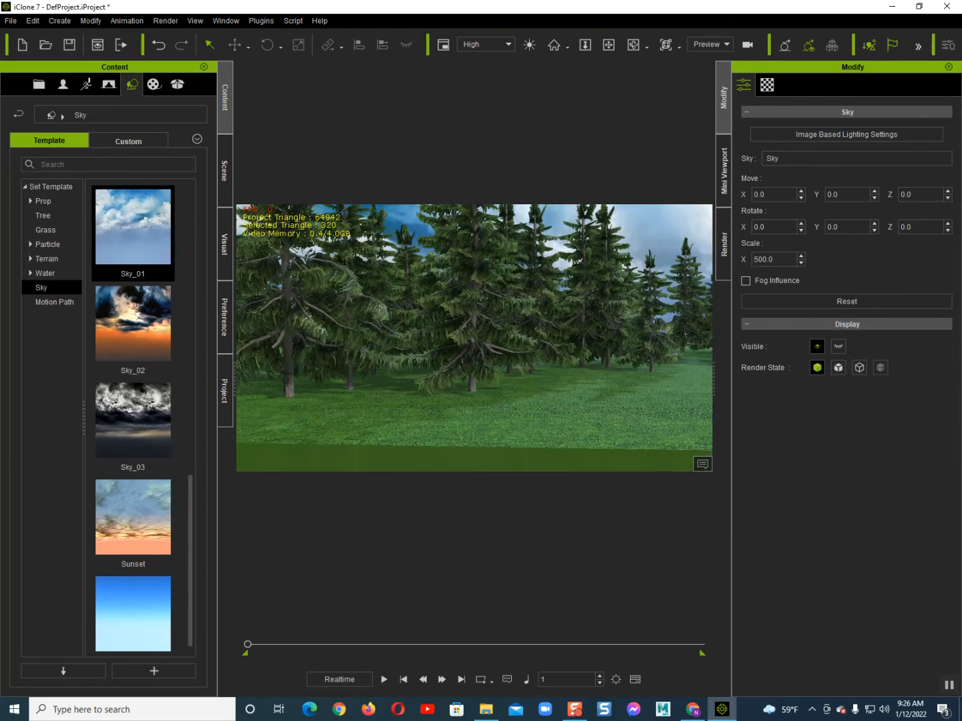
{"action": "scroll", "coordinate": [474, 339], "scroll_direction": "down", "scroll_amount": 8}
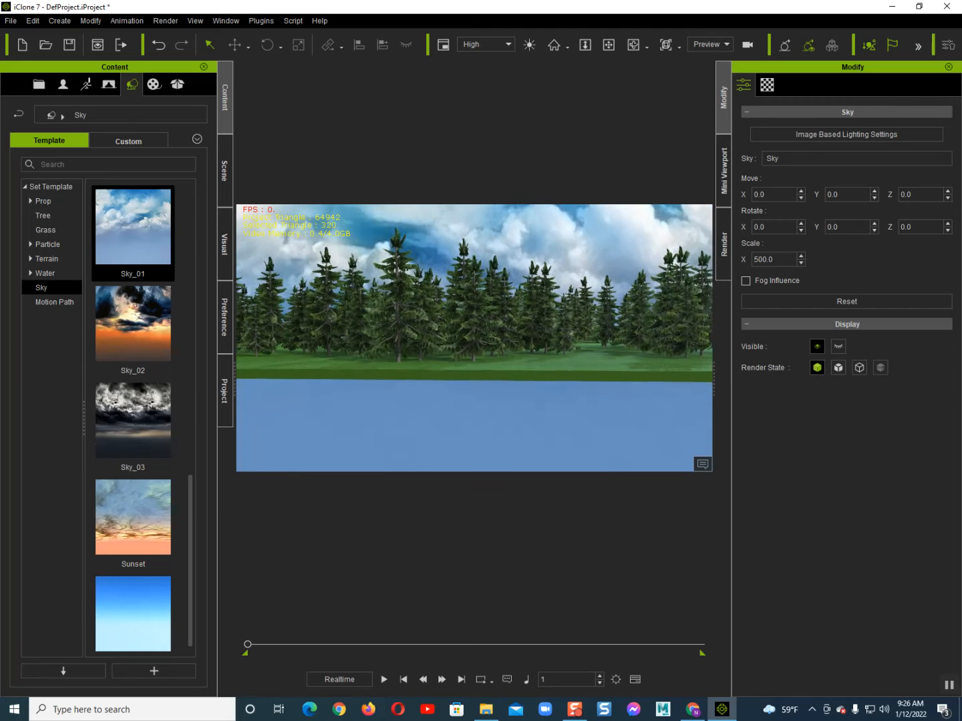
{"action": "scroll", "coordinate": [474, 338], "scroll_direction": "down", "scroll_amount": 4}
{"action": "right_click_drag", "start_coordinate": [474, 337], "coordinate": [451, 340]}
{"action": "right_click_drag", "start_coordinate": [475, 338], "coordinate": [458, 338]}
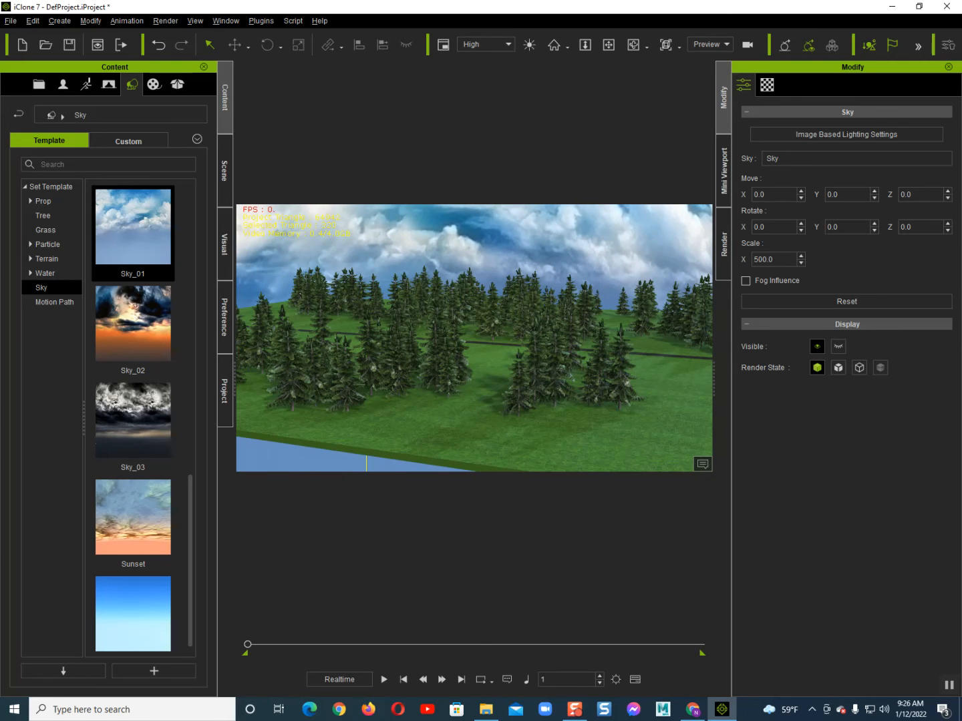
{"action": "left_click", "coordinate": [767, 260]}
{"action": "type", "text": "10"}
{"action": "key", "text": "Return"}
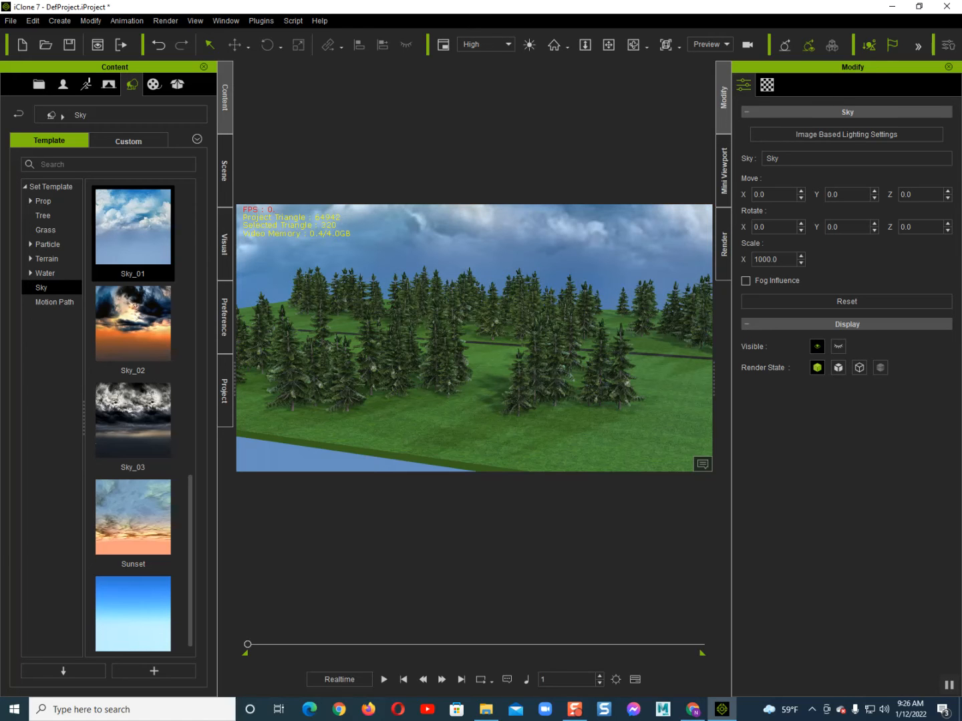
{"action": "scroll", "coordinate": [474, 338], "scroll_direction": "up", "scroll_amount": 2}
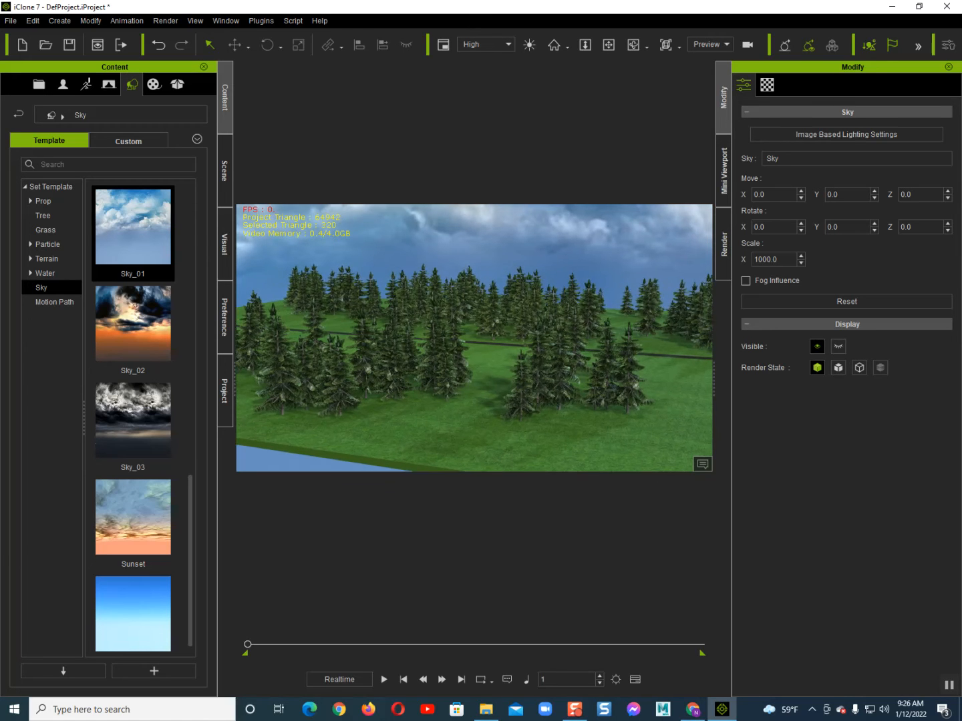
- Frame the roadside area around the hidden 0.Jade(0) avatar and make the avatar visible
{"action": "left_click", "coordinate": [224, 170]}
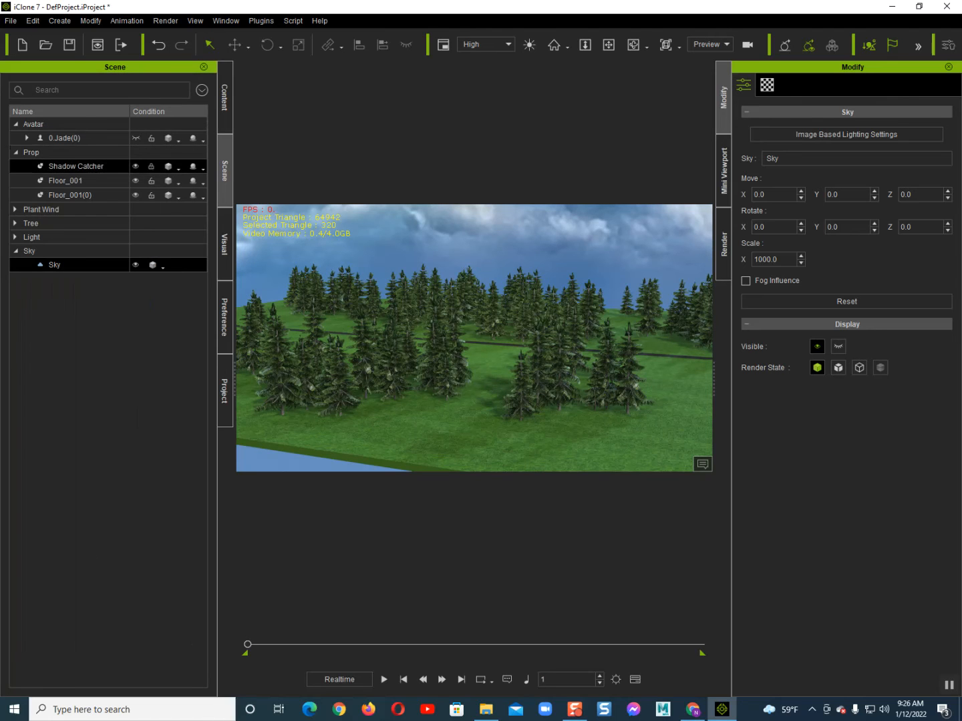
{"action": "left_click", "coordinate": [65, 139]}
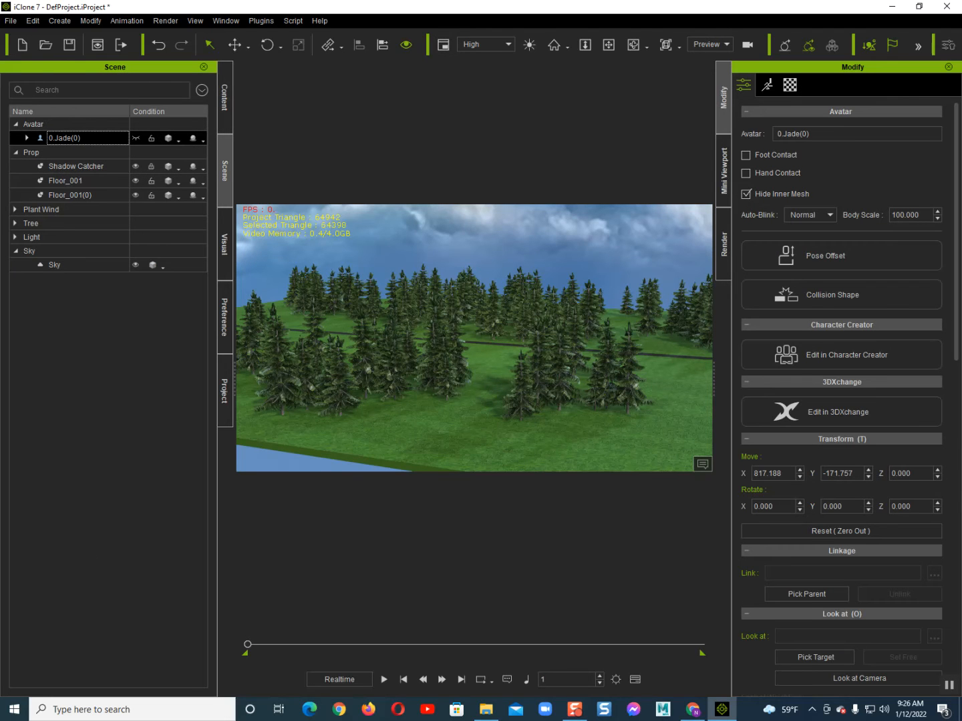
{"action": "left_click", "coordinate": [554, 46]}
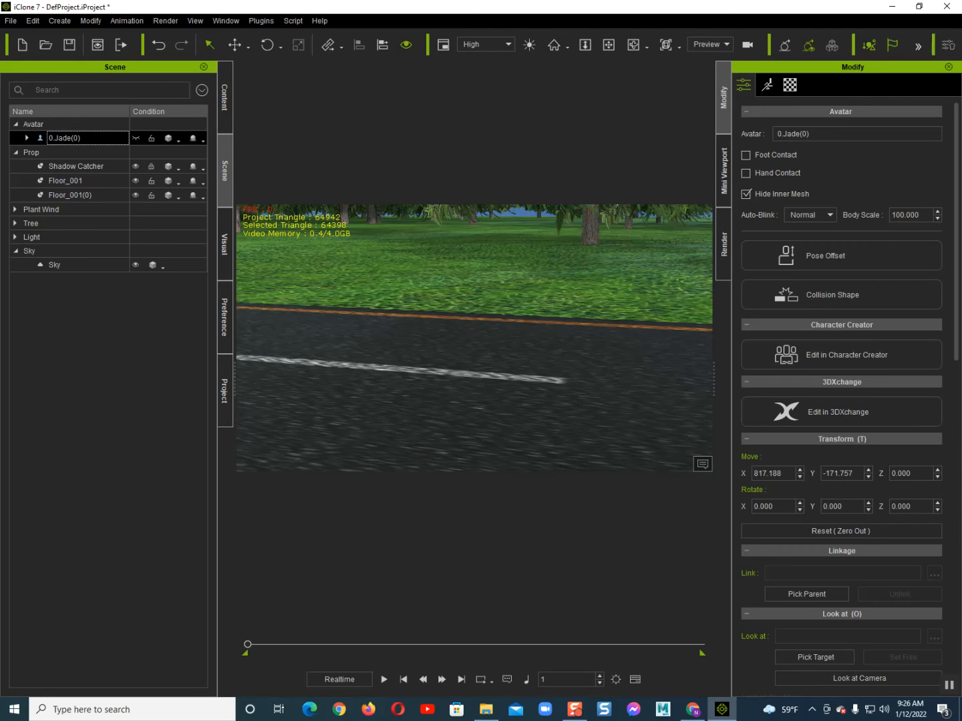
{"action": "scroll", "coordinate": [474, 338], "scroll_direction": "down", "scroll_amount": 8}
{"action": "right_click_drag", "start_coordinate": [474, 360], "coordinate": [471, 300], "text": "alt"}
{"action": "left_click_drag", "start_coordinate": [471, 315], "coordinate": [544, 386], "text": "alt"}
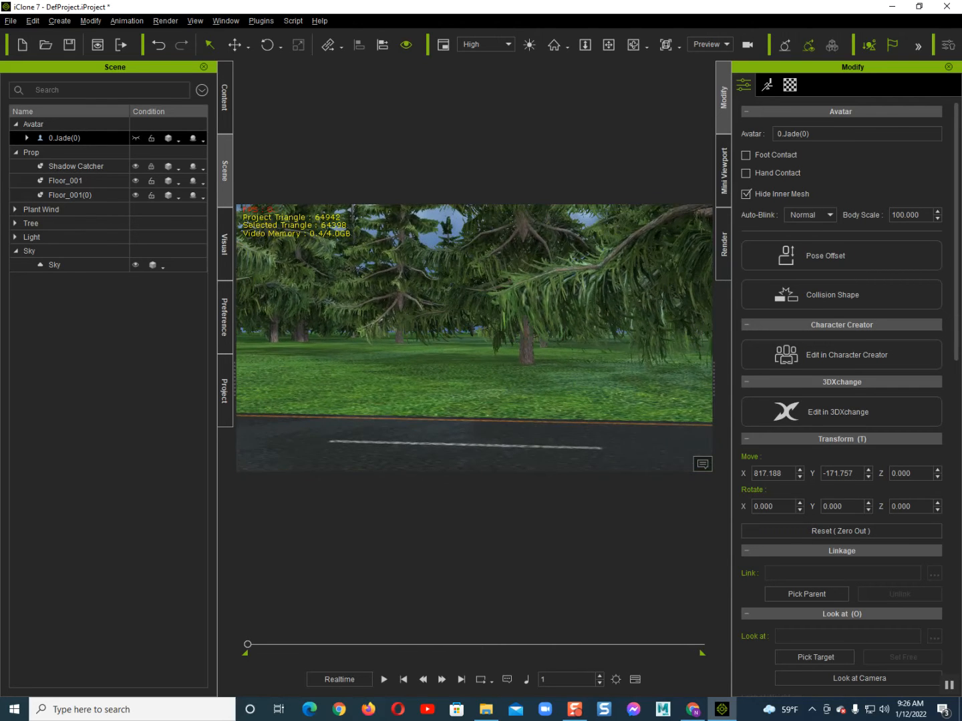
{"action": "right_click_drag", "start_coordinate": [467, 347], "coordinate": [532, 349], "text": "alt"}
{"action": "scroll", "coordinate": [474, 338], "scroll_direction": "down", "scroll_amount": 2}
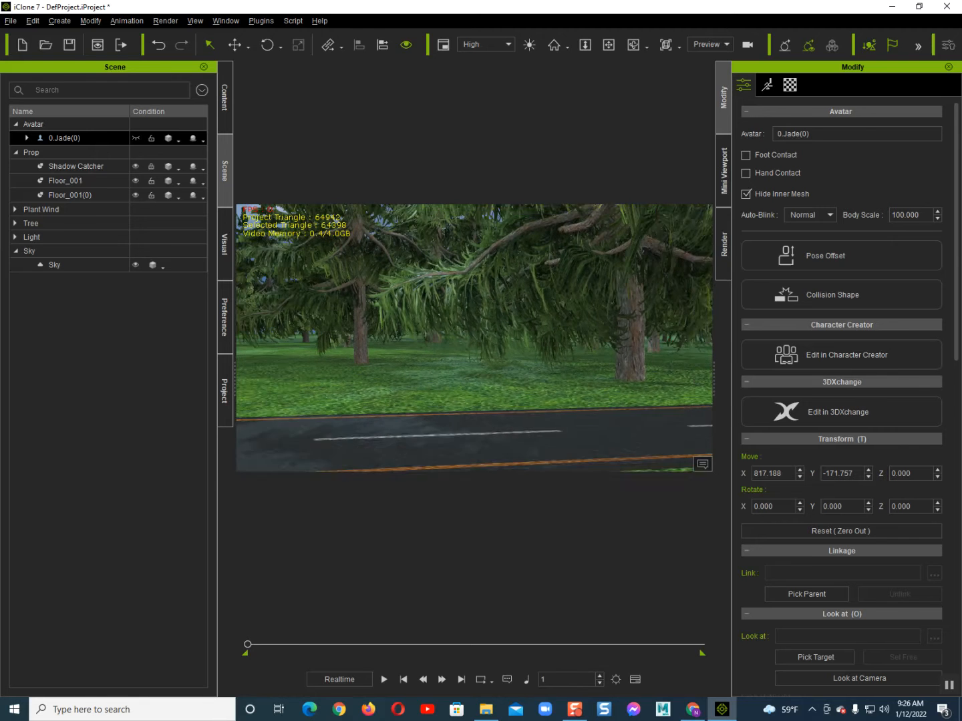
{"action": "scroll", "coordinate": [474, 337], "scroll_direction": "down", "scroll_amount": 3}
{"action": "right_click_drag", "start_coordinate": [474, 338], "coordinate": [475, 364], "text": "alt"}
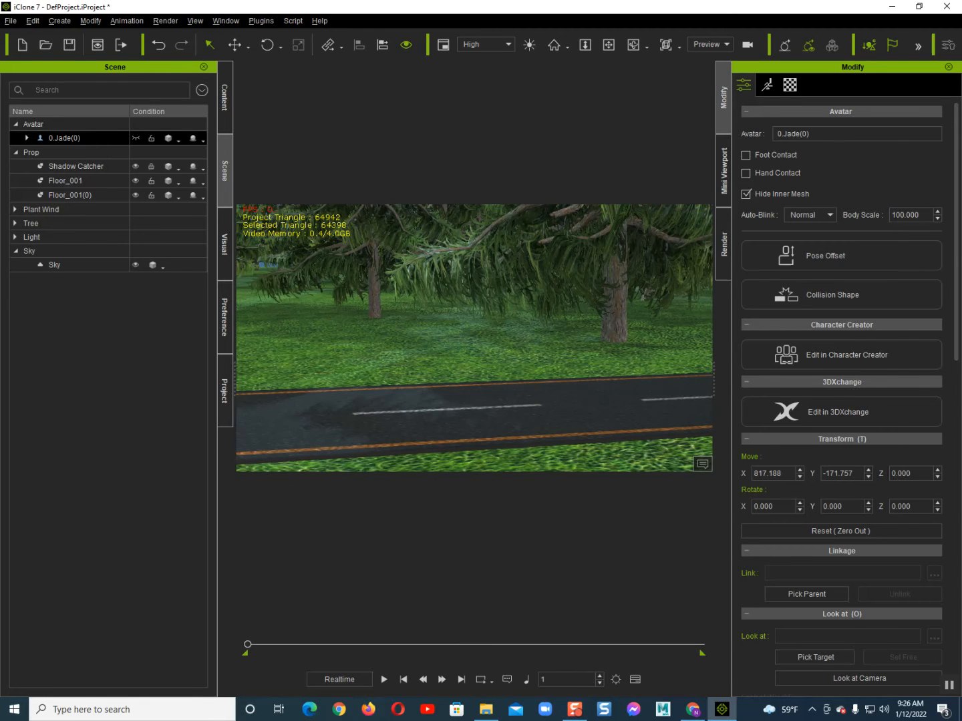
{"action": "left_click", "coordinate": [136, 138]}
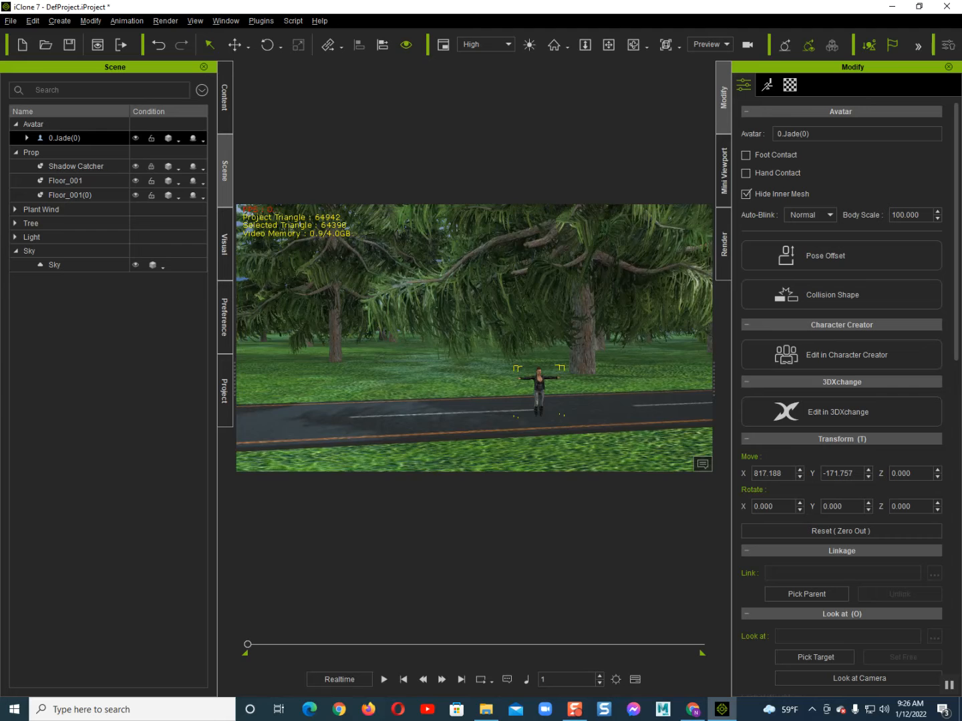
- Raise the 0.Jade(0) avatar to a Z position of about 9.7 so its boots rest on the road surface
{"action": "right_click_drag", "start_coordinate": [494, 338], "coordinate": [448, 338], "text": "alt"}
{"action": "middle_click_drag", "start_coordinate": [520, 374], "coordinate": [349, 326]}
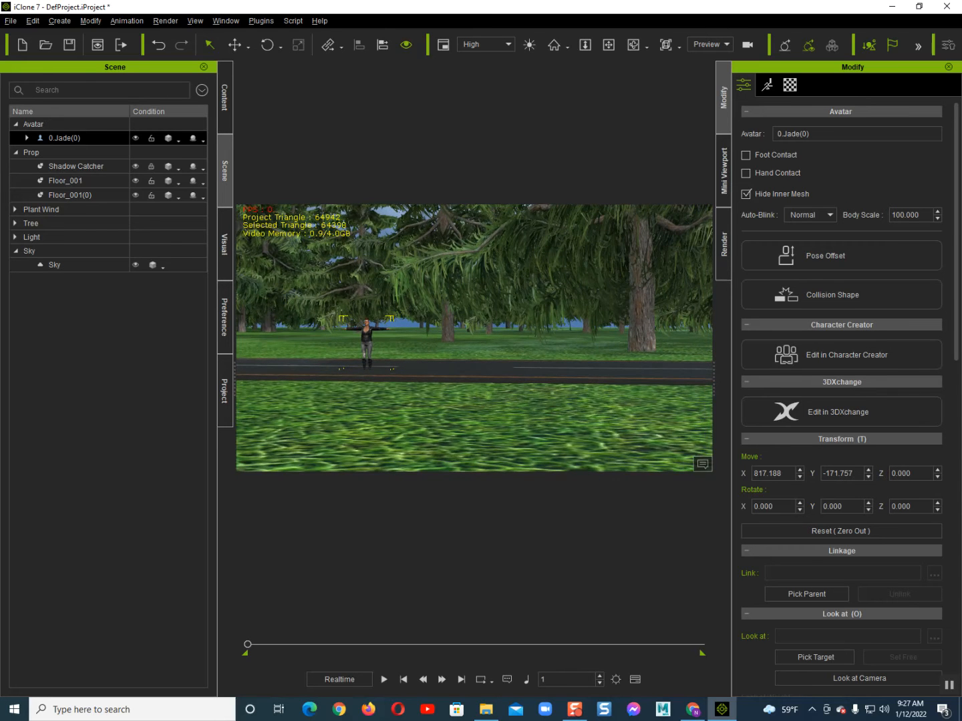
{"action": "right_click_drag", "start_coordinate": [474, 338], "coordinate": [474, 371]}
{"action": "key", "text": "w"}
{"action": "scroll", "coordinate": [474, 339], "scroll_direction": "up", "scroll_amount": 4}
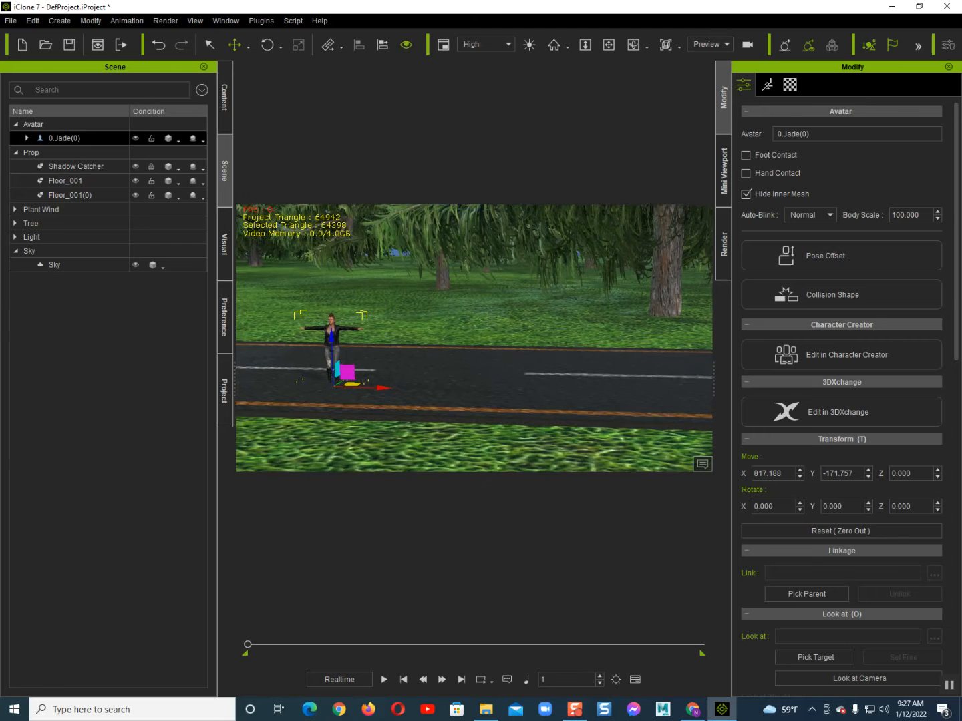
{"action": "scroll", "coordinate": [474, 338], "scroll_direction": "up", "scroll_amount": 1}
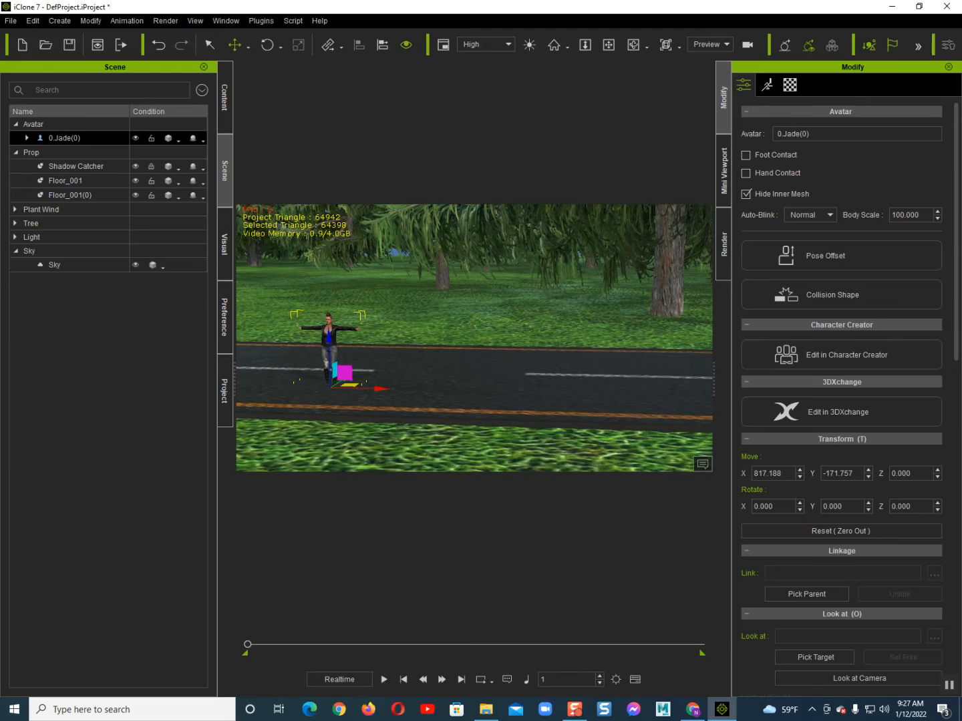
{"action": "key", "text": "j"}
{"action": "scroll", "coordinate": [474, 338], "scroll_direction": "down", "scroll_amount": 1}
{"action": "middle_click_drag", "start_coordinate": [475, 421], "coordinate": [474, 247]}
{"action": "scroll", "coordinate": [474, 338], "scroll_direction": "down", "scroll_amount": 3}
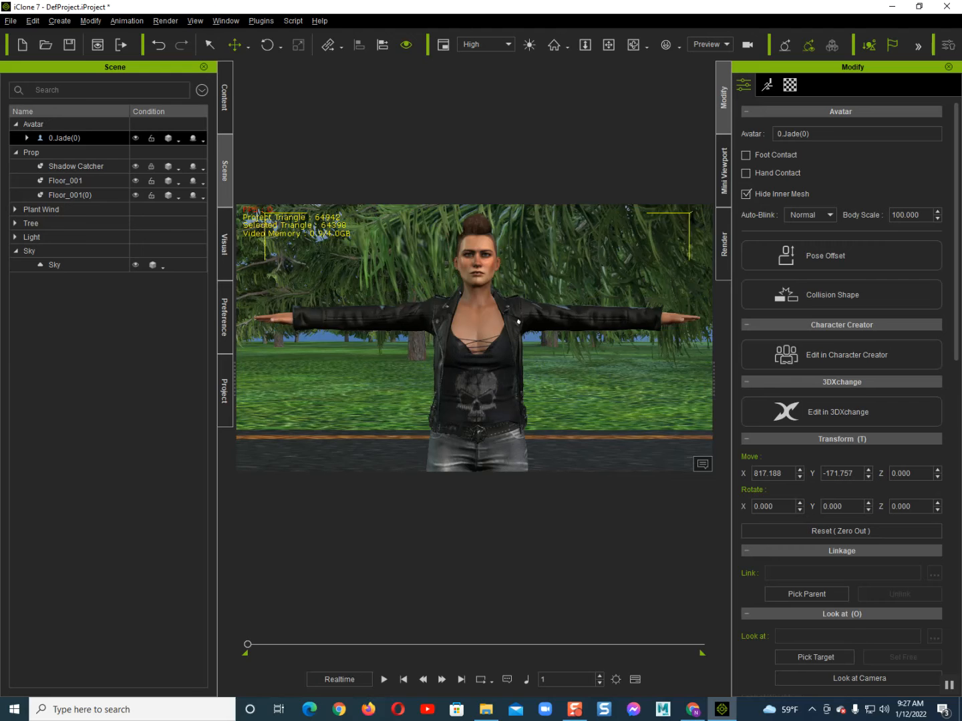
{"action": "middle_click_drag", "start_coordinate": [518, 321], "coordinate": [523, 175]}
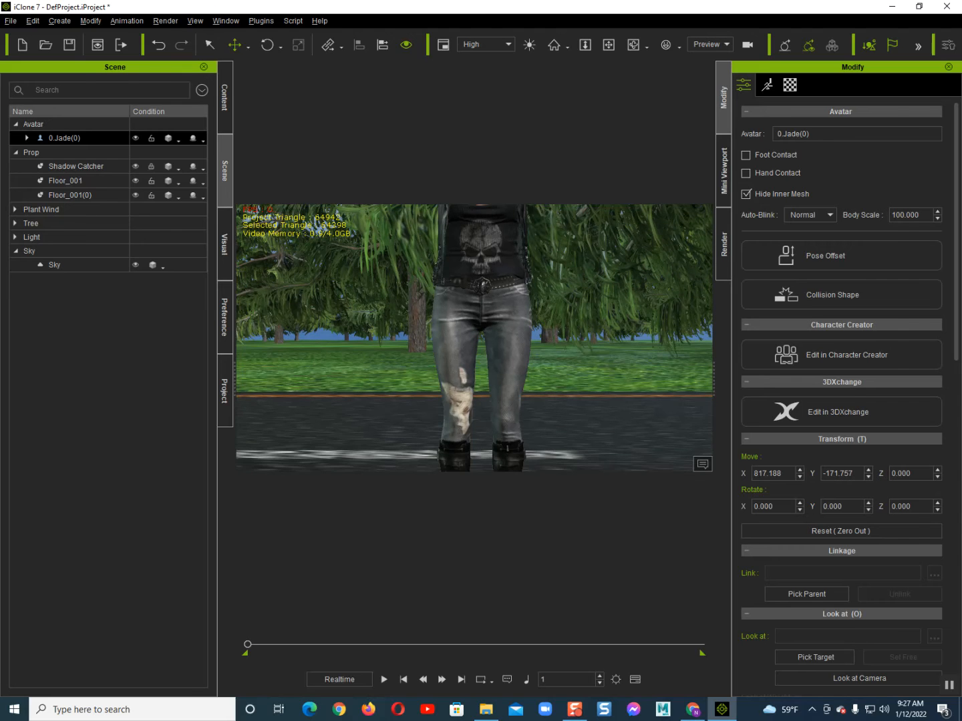
{"action": "middle_click_drag", "start_coordinate": [482, 400], "coordinate": [474, 309]}
{"action": "middle_click_drag", "start_coordinate": [481, 374], "coordinate": [486, 334]}
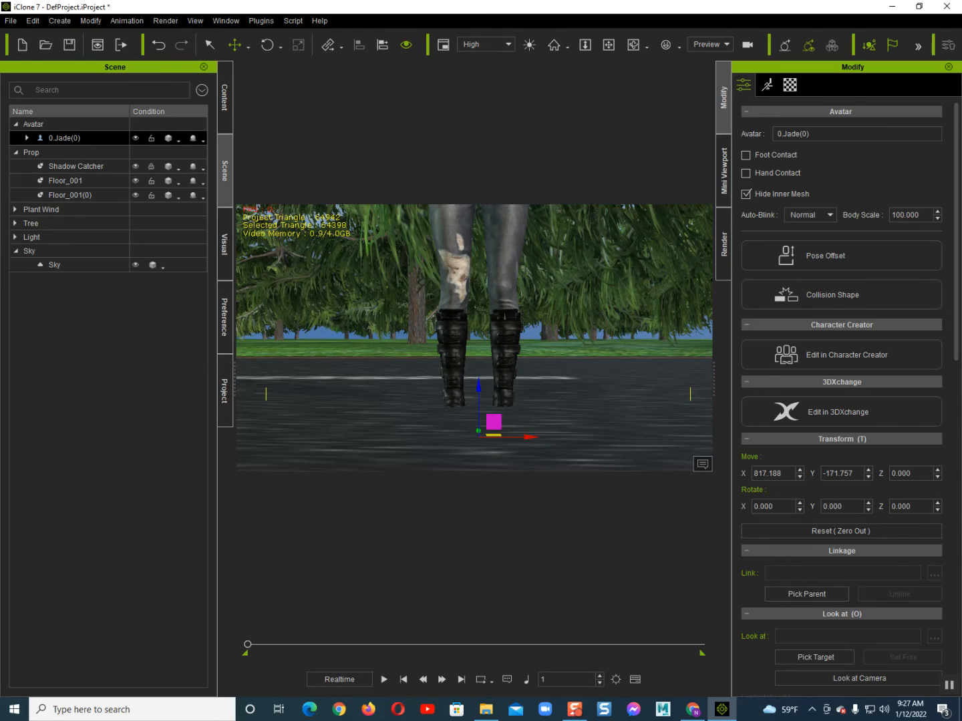
{"action": "left_click_drag", "start_coordinate": [477, 388], "coordinate": [478, 360]}
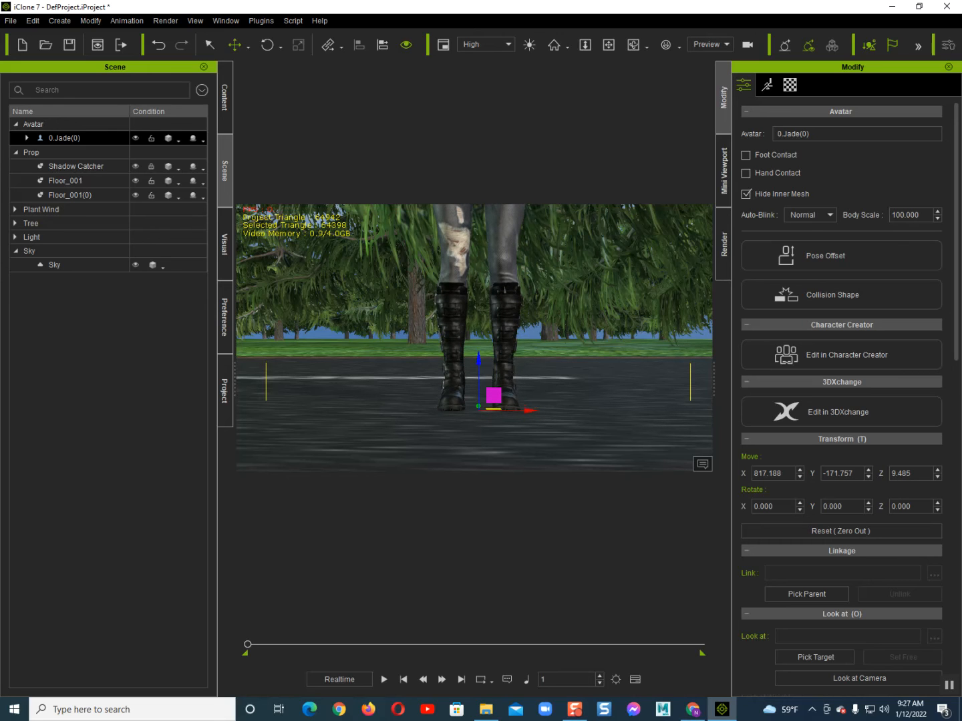
{"action": "left_click", "coordinate": [746, 155]}
{"action": "left_click", "coordinate": [746, 155]}
- Turn the avatar to face along the road by setting its Z rotation to -90
{"action": "scroll", "coordinate": [474, 339], "scroll_direction": "down", "scroll_amount": 5}
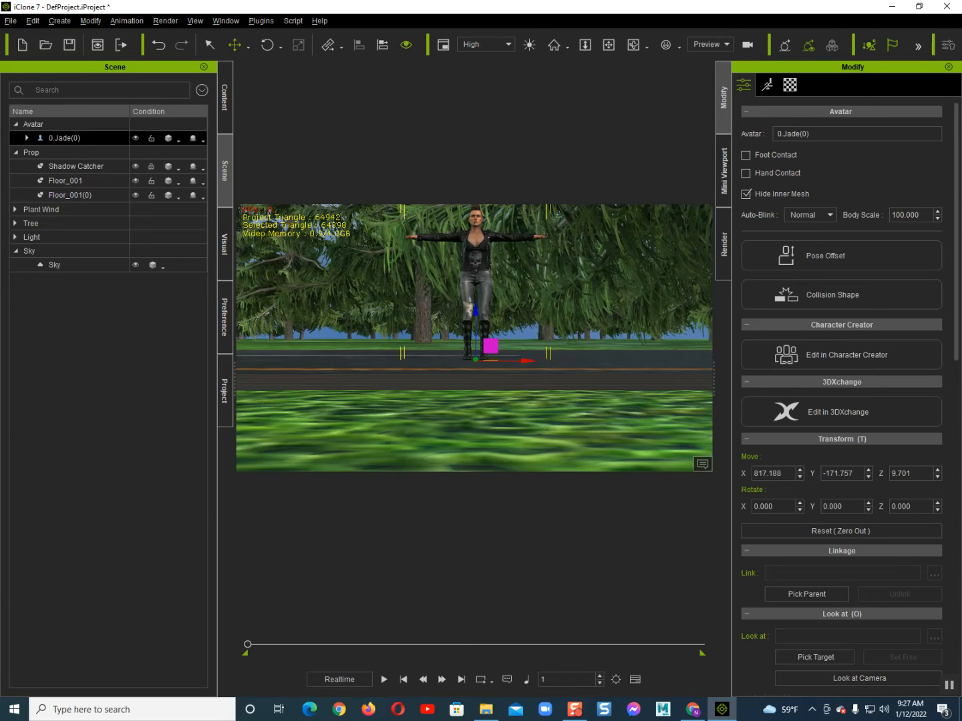
{"action": "right_click_drag", "start_coordinate": [474, 339], "coordinate": [474, 361]}
{"action": "scroll", "coordinate": [474, 338], "scroll_direction": "down", "scroll_amount": 5}
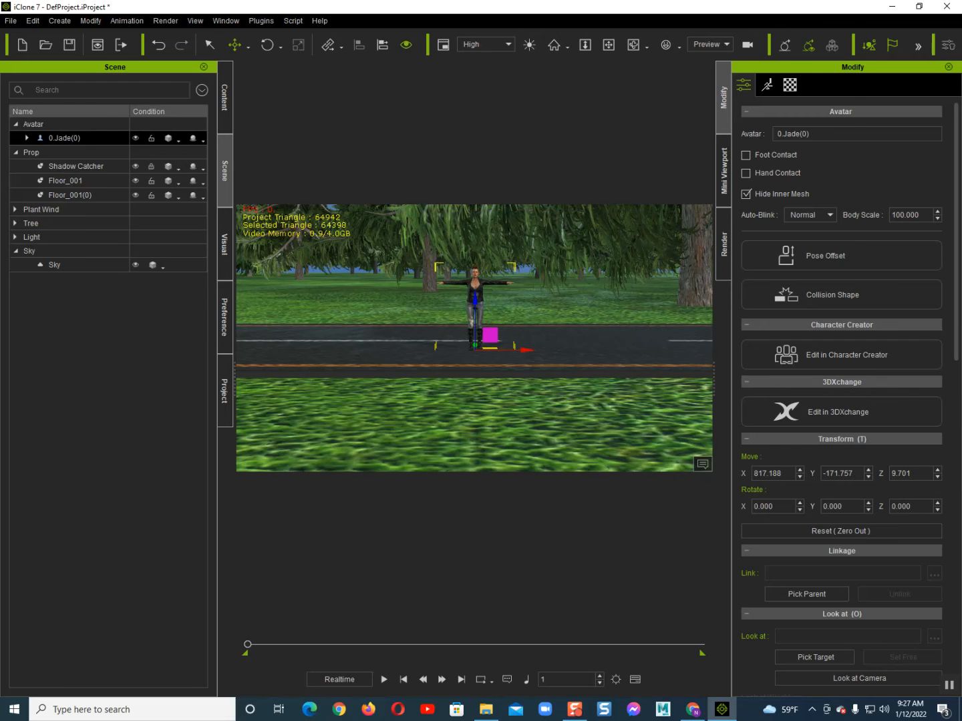
{"action": "key", "text": "e"}
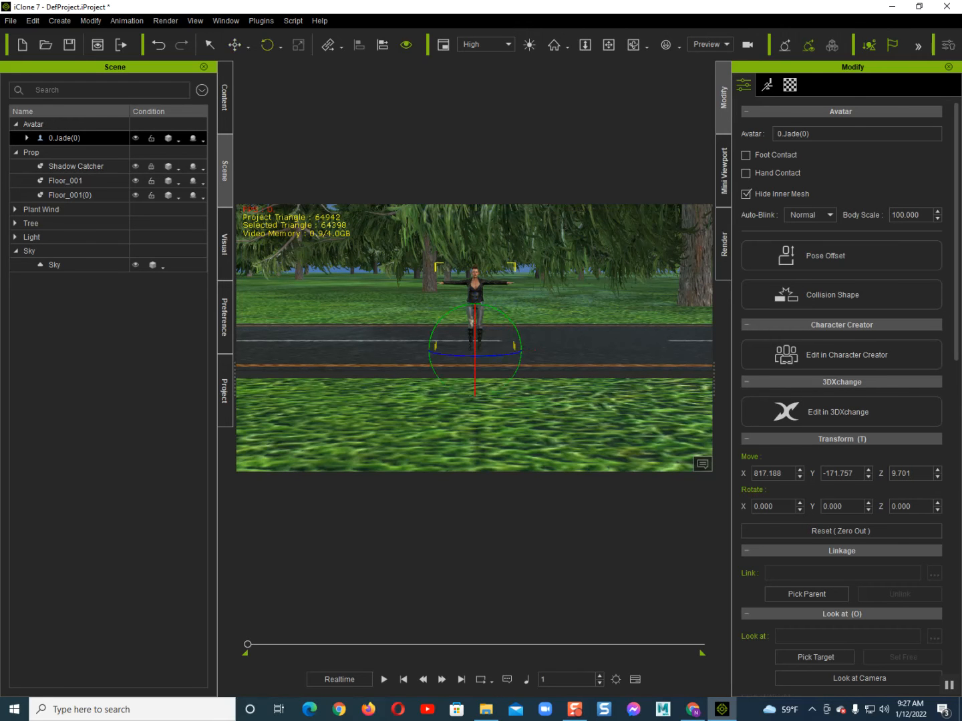
{"action": "left_click_drag", "start_coordinate": [475, 356], "coordinate": [440, 355]}
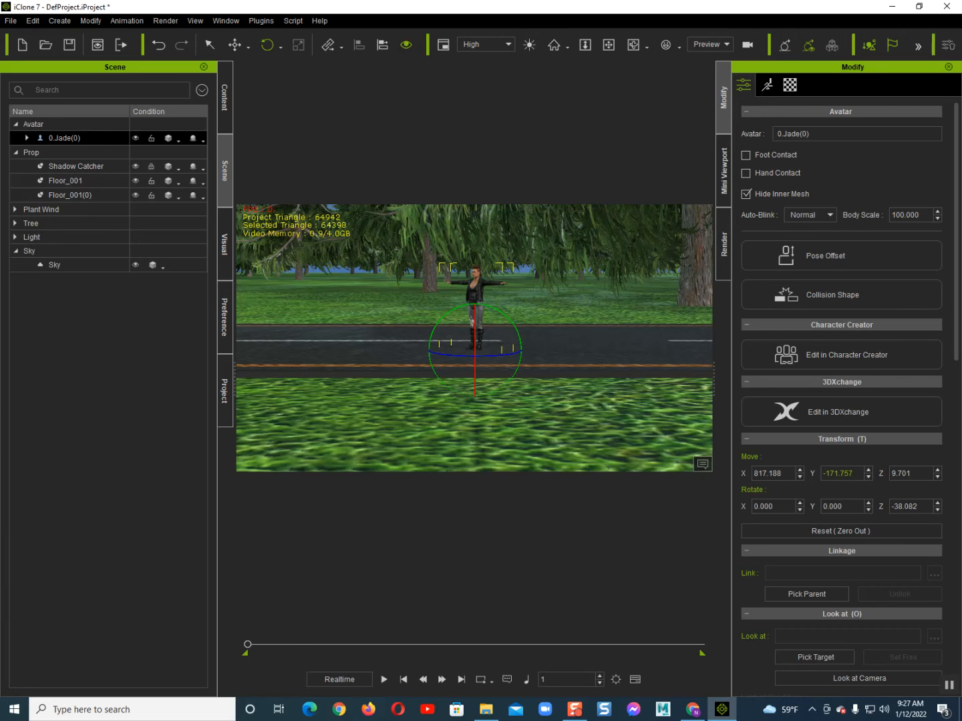
{"action": "left_click_drag", "start_coordinate": [920, 507], "coordinate": [886, 507]}
{"action": "type", "text": "-90"}
{"action": "key", "text": "Return"}
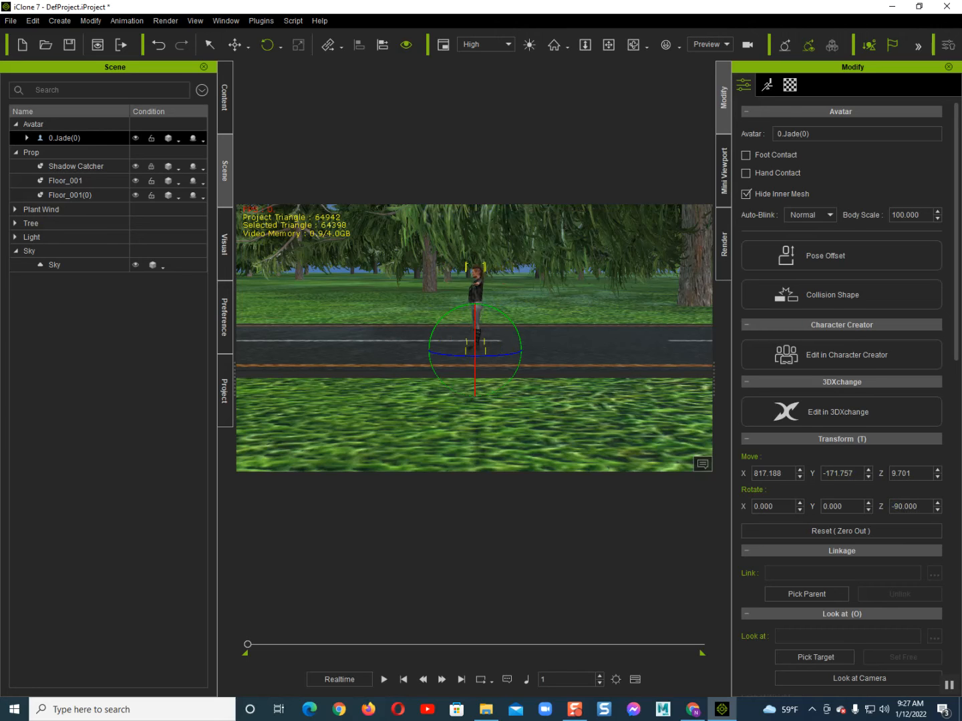
- Move the avatar along the road to an X position of about 1570
{"action": "key", "text": "w"}
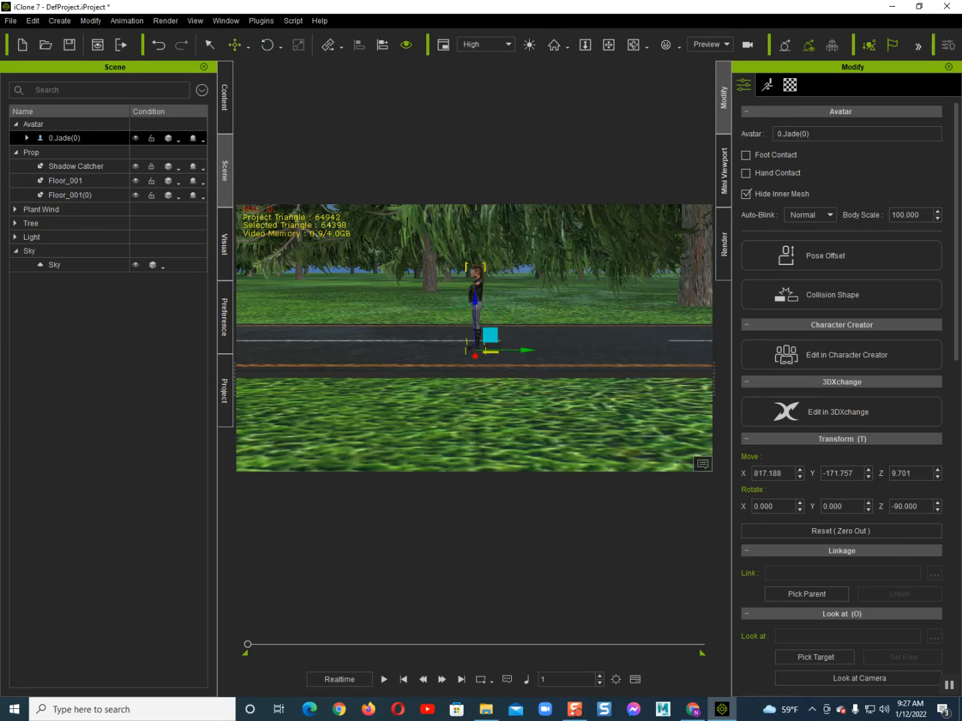
{"action": "left_click_drag", "start_coordinate": [526, 350], "coordinate": [762, 352]}
{"action": "scroll", "coordinate": [601, 361], "scroll_direction": "down", "scroll_amount": 2}
{"action": "middle_click_drag", "start_coordinate": [601, 361], "coordinate": [374, 383]}
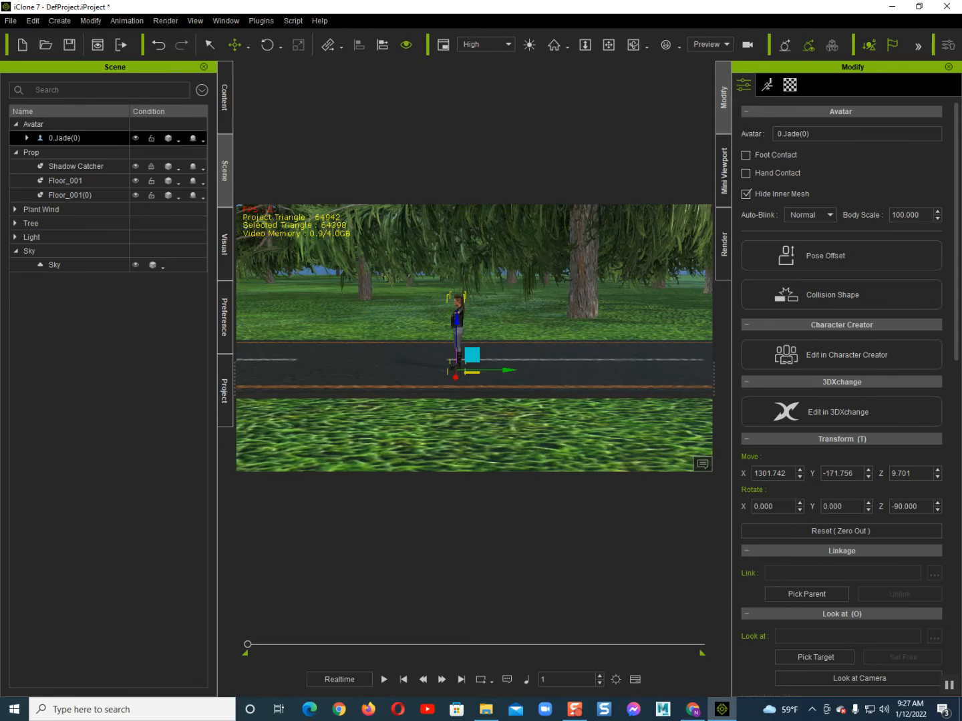
{"action": "left_click_drag", "start_coordinate": [472, 354], "coordinate": [502, 338]}
{"action": "scroll", "coordinate": [594, 361], "scroll_direction": "up", "scroll_amount": 2}
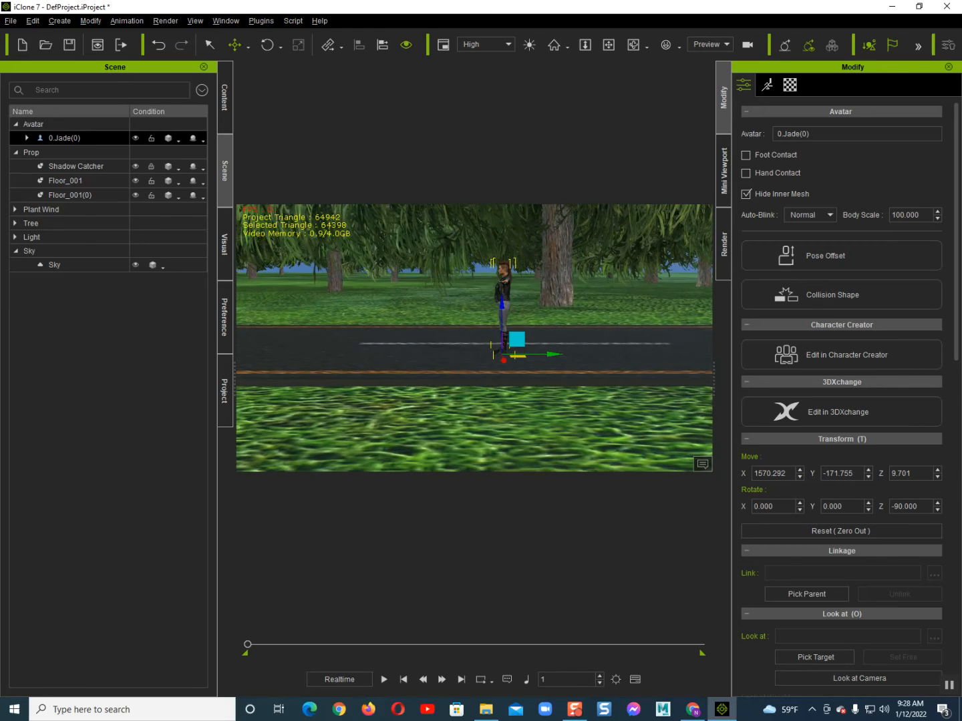
- Choose the second female basic motion from the Move category in Motion Puppet and preview it on the avatar
{"action": "right_click_drag", "start_coordinate": [502, 337], "coordinate": [556, 340], "text": "alt"}
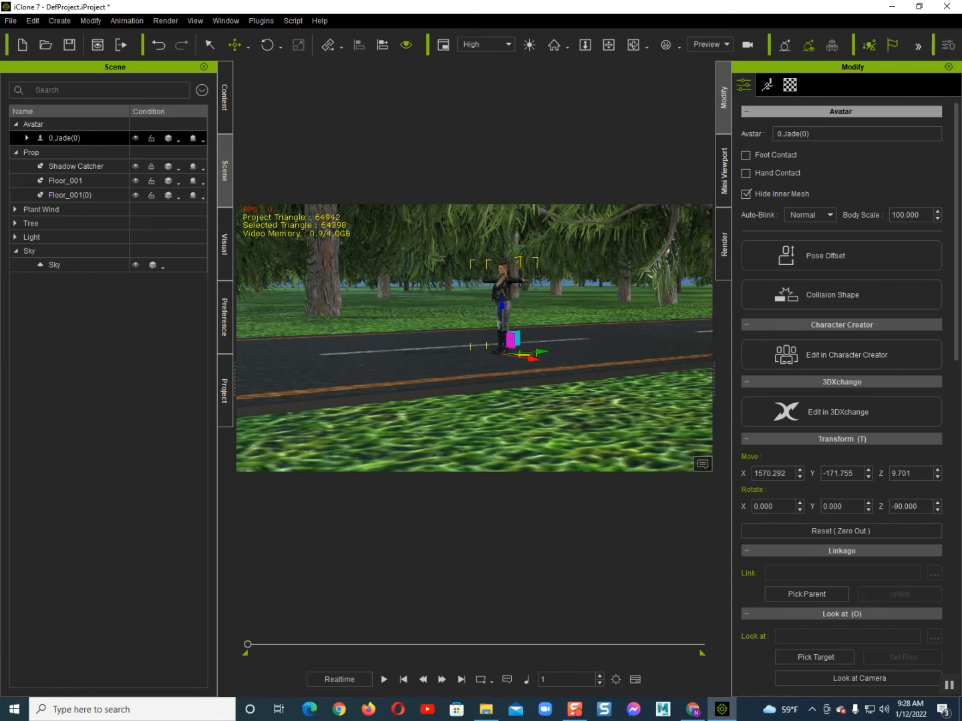
{"action": "left_click", "coordinate": [766, 85]}
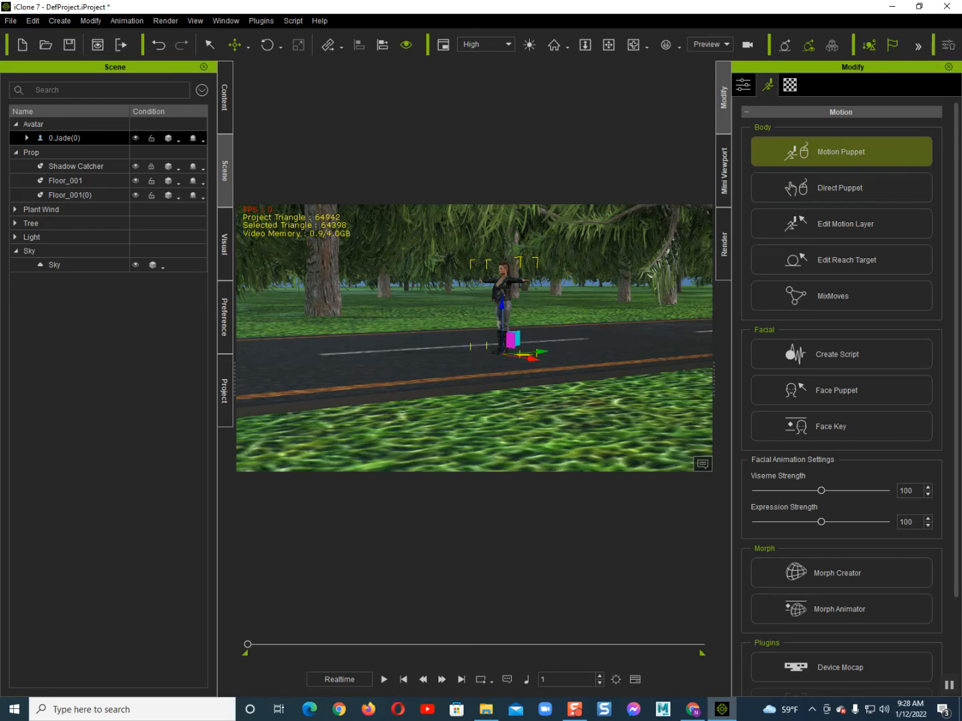
{"action": "left_click", "coordinate": [840, 151]}
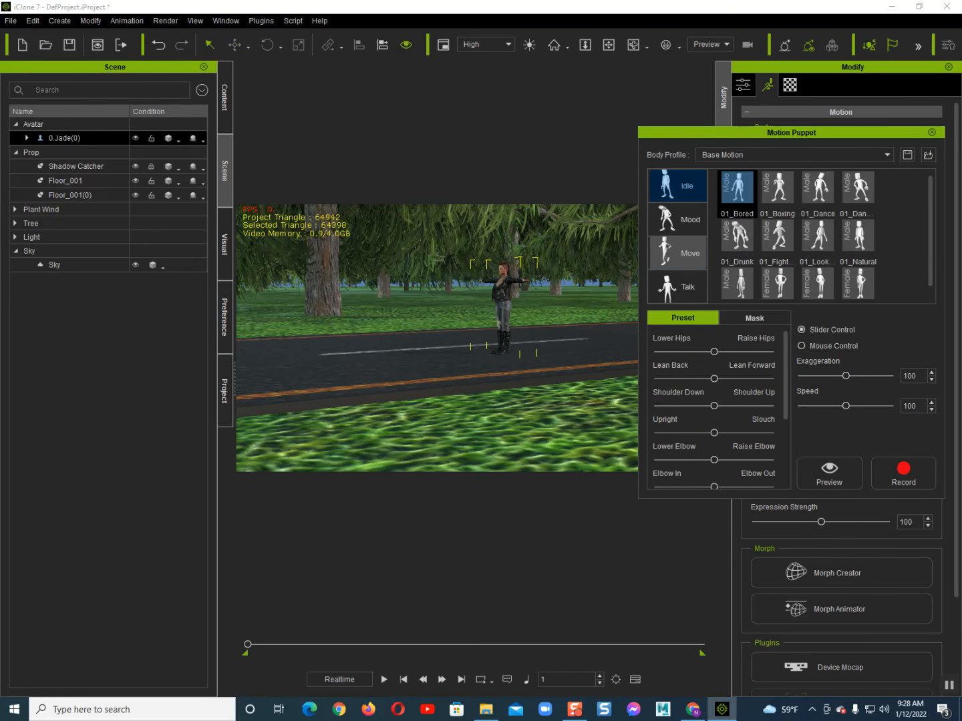
{"action": "left_click", "coordinate": [678, 254]}
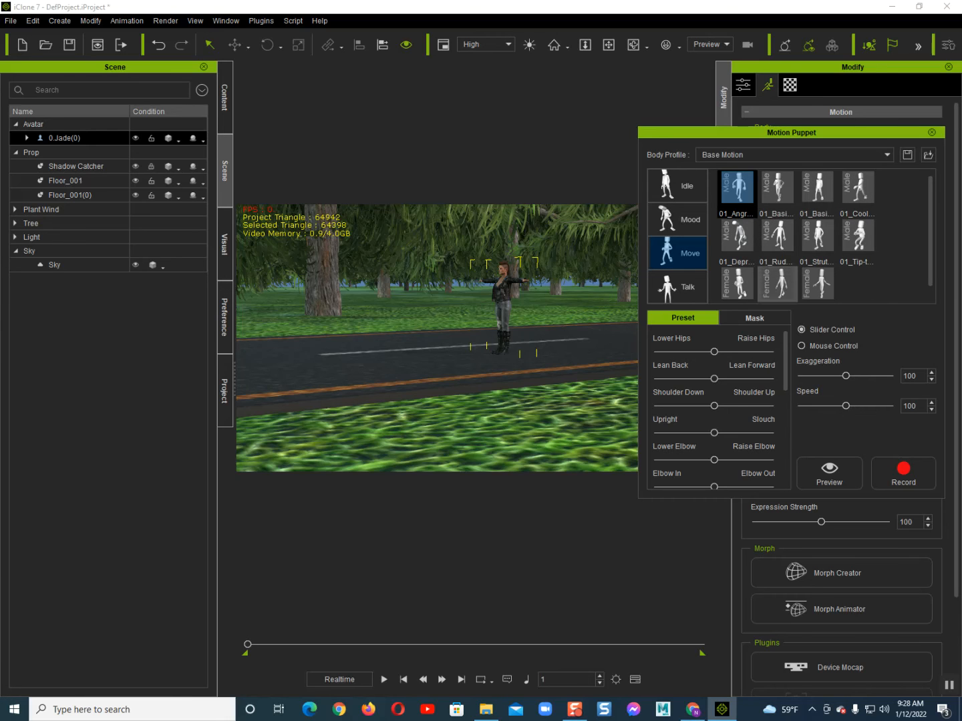
{"action": "left_click", "coordinate": [777, 286]}
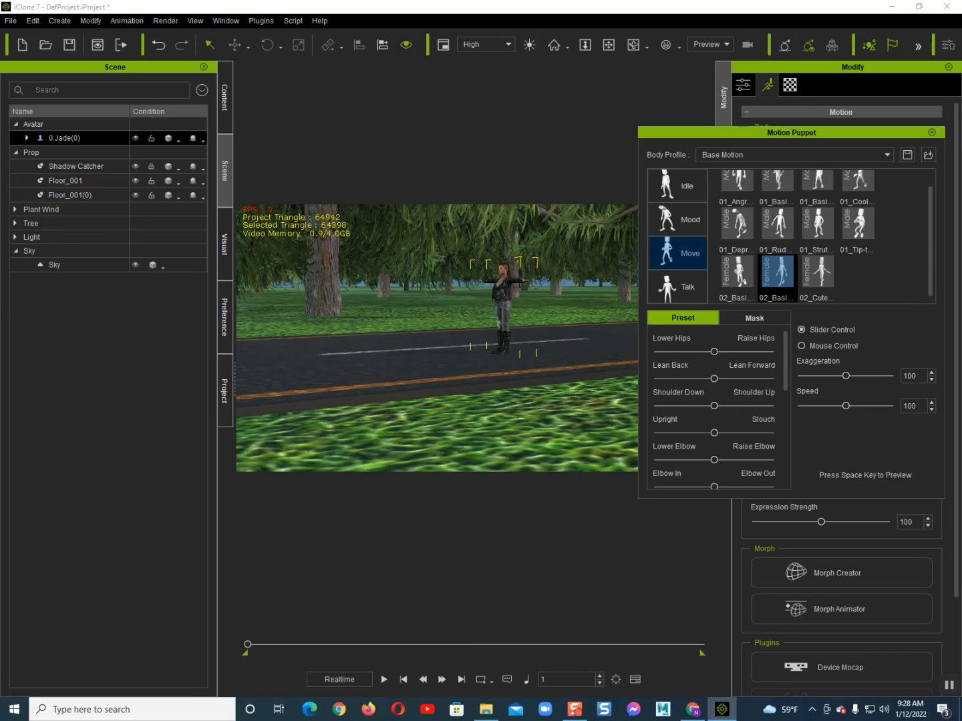
{"action": "left_click", "coordinate": [829, 473]}
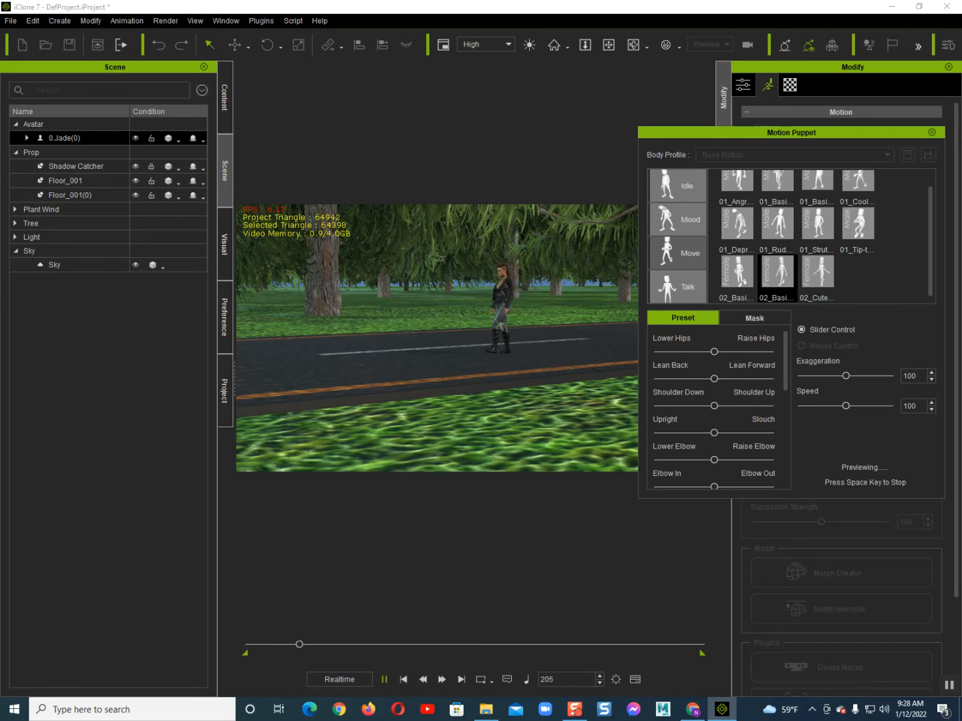
{"action": "key", "text": "space"}
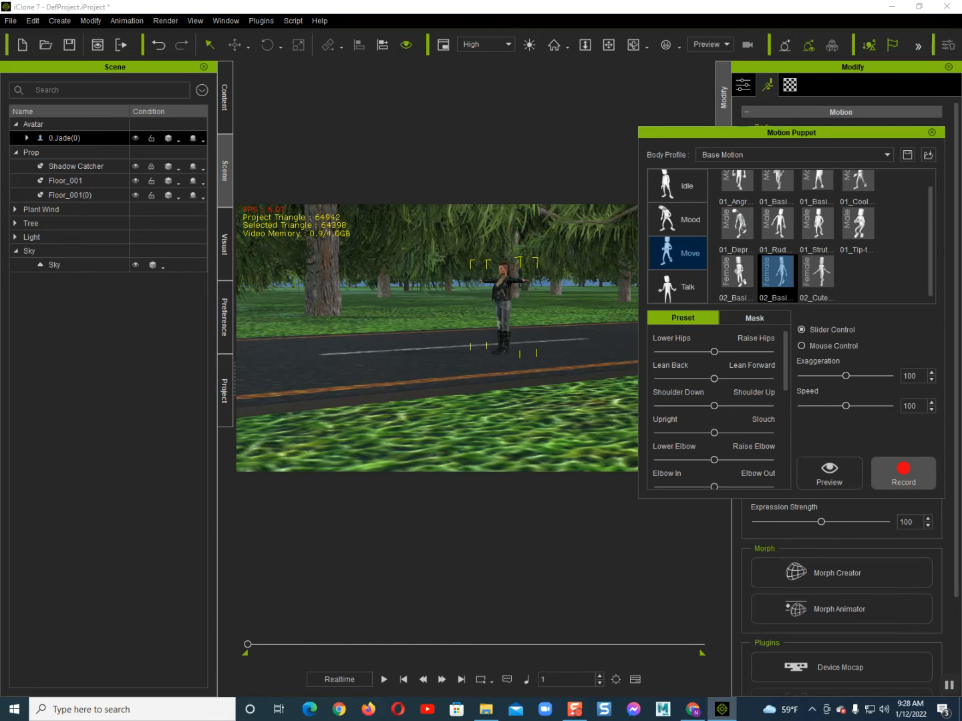
- Record the chosen walking motion onto the avatar up to frame 807 and check the recorded motion clip in the timeline
{"action": "left_click", "coordinate": [902, 472]}
{"action": "key", "text": "space"}
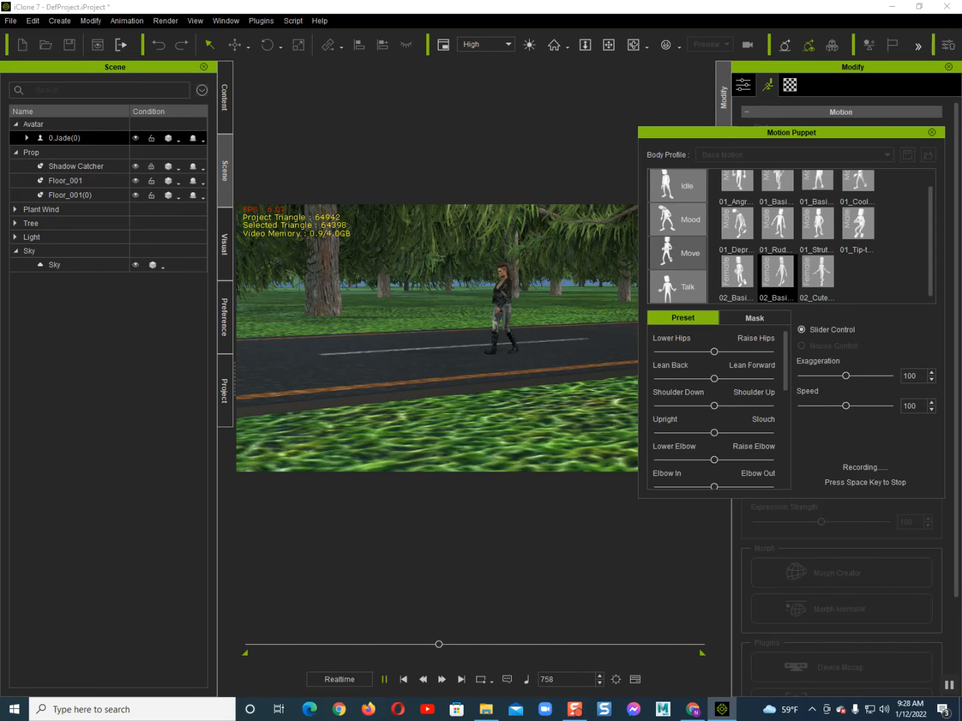
{"action": "key", "text": "space"}
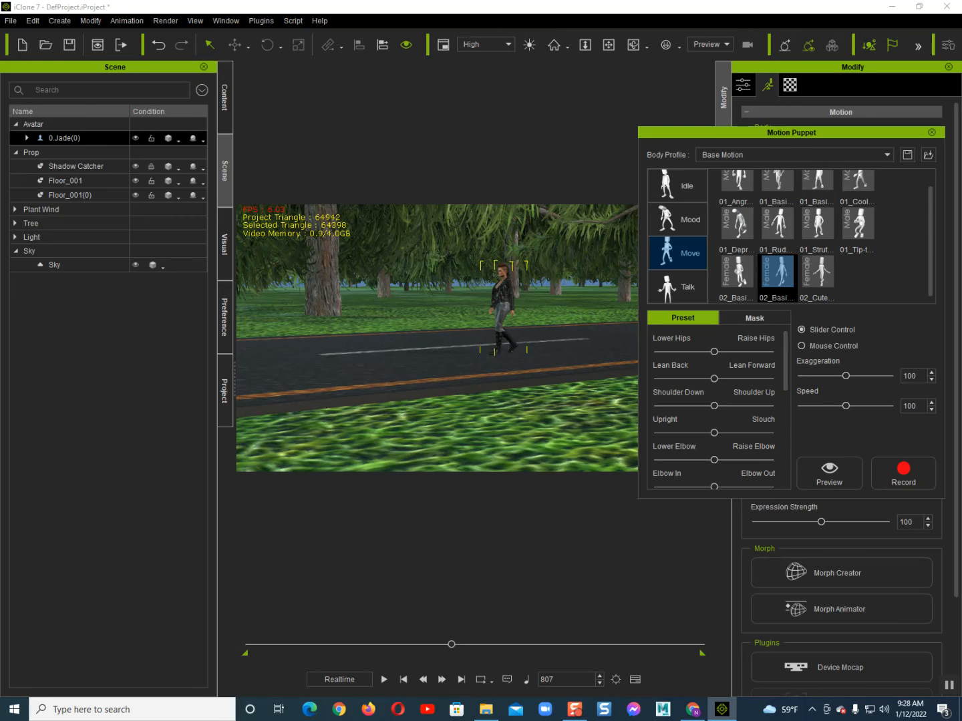
{"action": "left_click", "coordinate": [931, 132]}
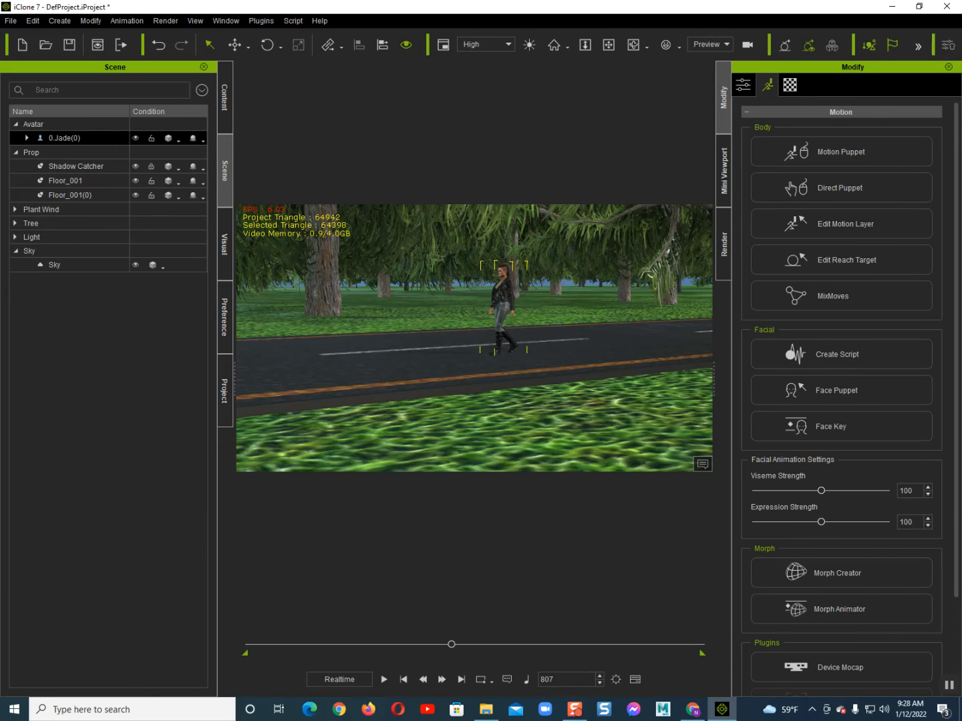
{"action": "key", "text": "F3"}
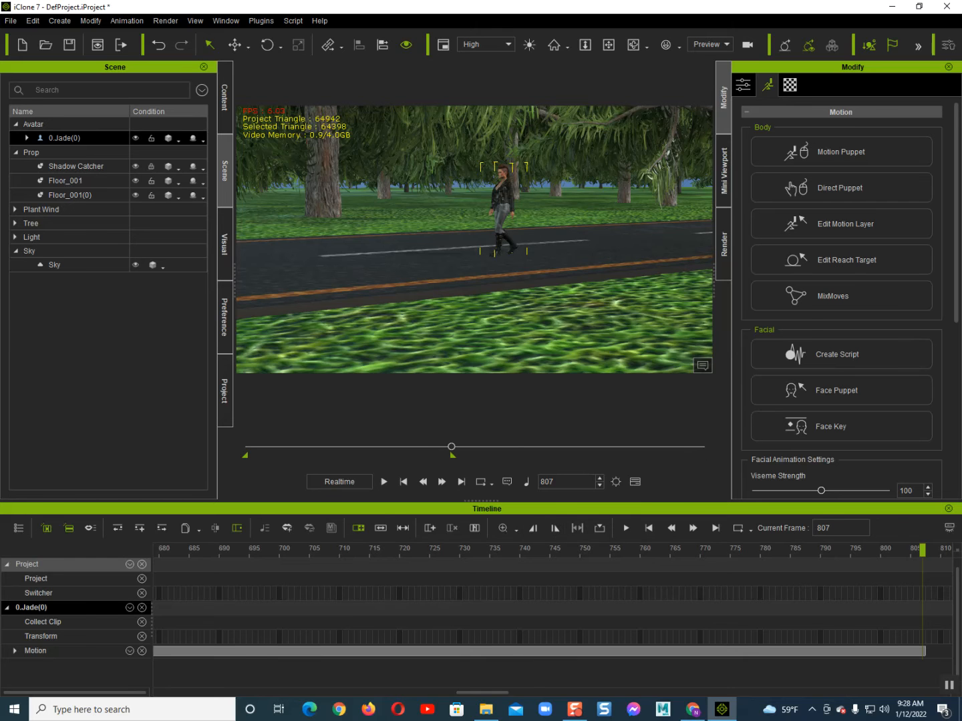
{"action": "key", "text": "F3"}
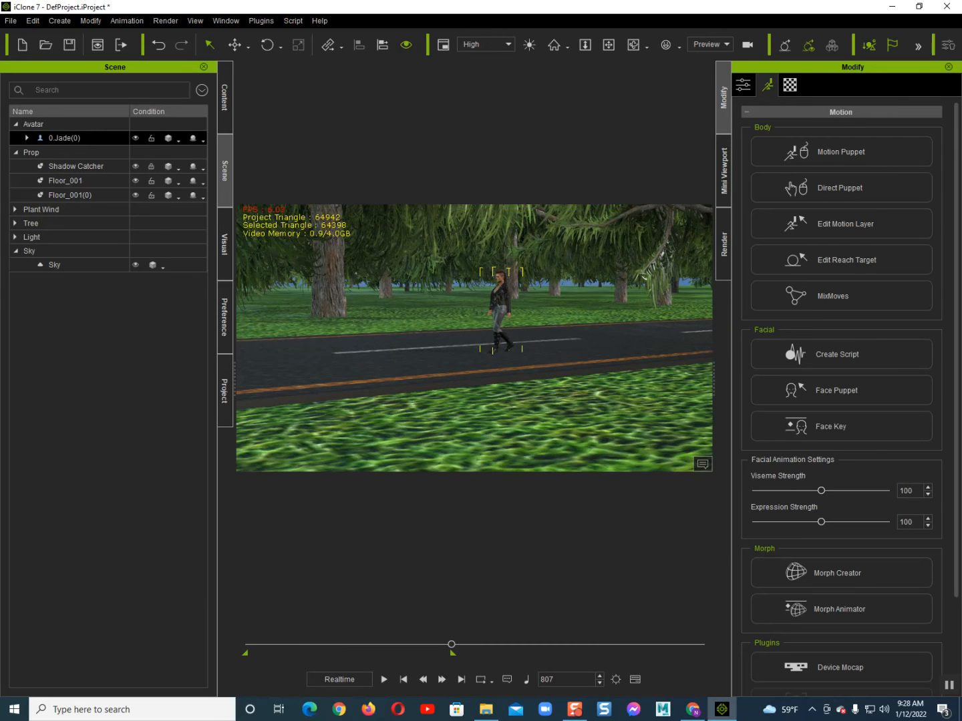
- At frame 807, move the avatar far along the road in its walking direction, past several roadside trees
{"action": "right_click_drag", "start_coordinate": [494, 347], "coordinate": [430, 347]}
{"action": "scroll", "coordinate": [474, 338], "scroll_direction": "down", "scroll_amount": 10}
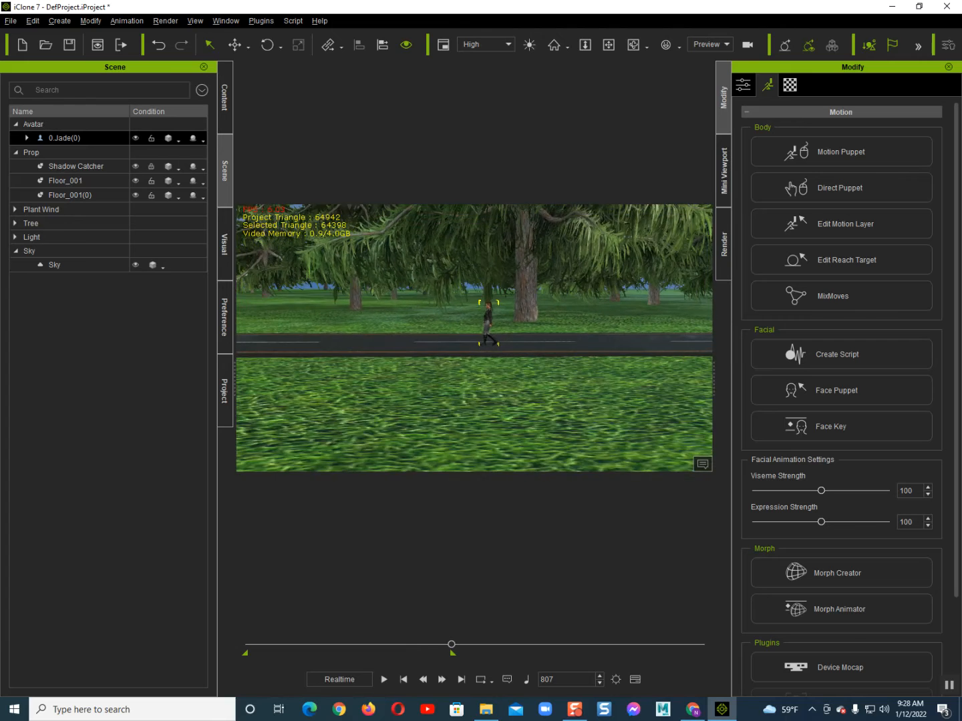
{"action": "scroll", "coordinate": [474, 338], "scroll_direction": "down", "scroll_amount": 8}
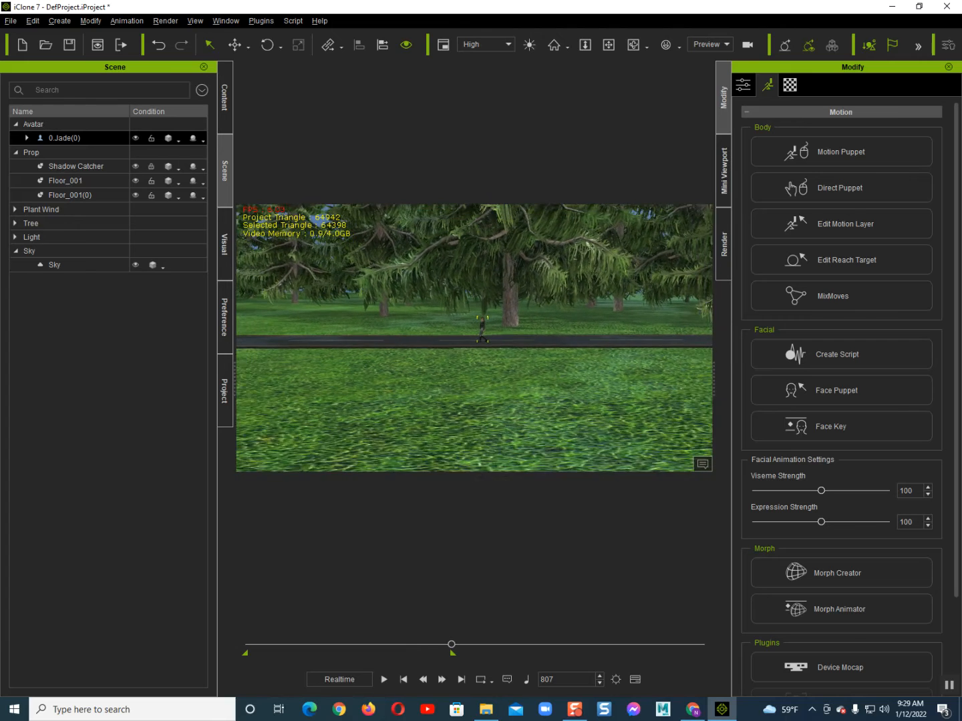
{"action": "middle_click_drag", "start_coordinate": [482, 331], "coordinate": [655, 360]}
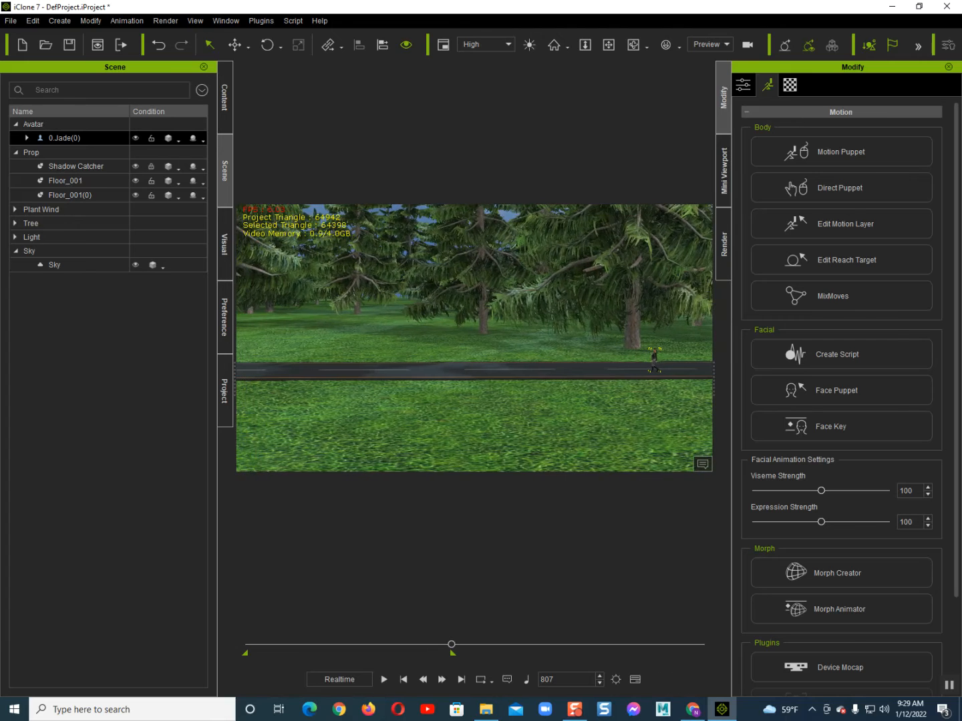
{"action": "key", "text": "w"}
{"action": "left_click_drag", "start_coordinate": [691, 371], "coordinate": [217, 382]}
{"action": "middle_click_drag", "start_coordinate": [320, 350], "coordinate": [601, 358]}
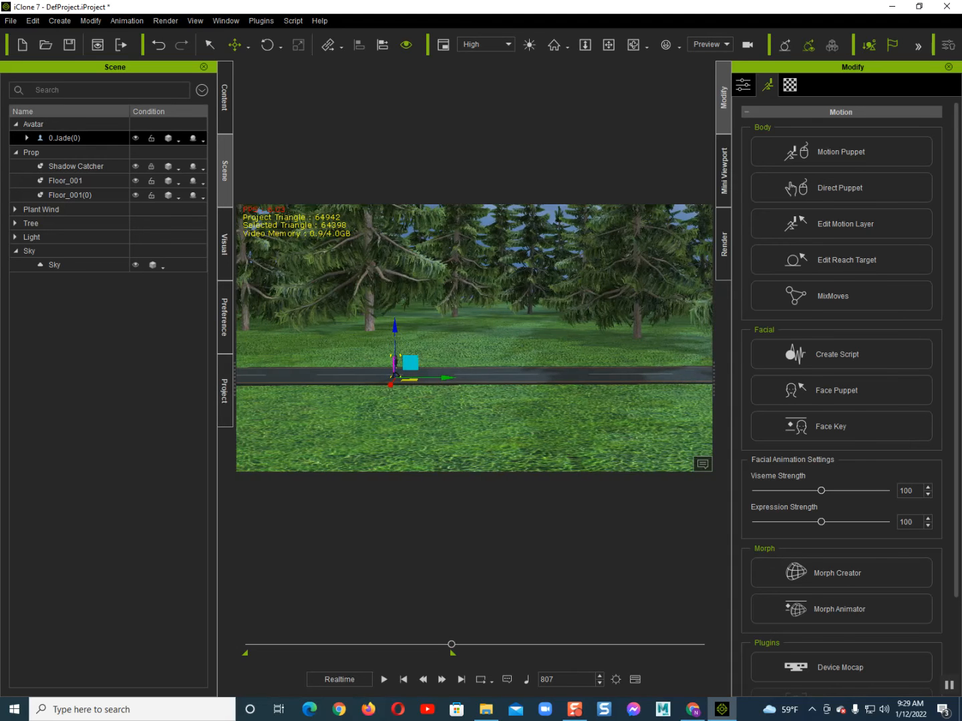
- Play the walking animation from the beginning, return to the first frame and view the road around the avatar's starting point
{"action": "key", "text": "space"}
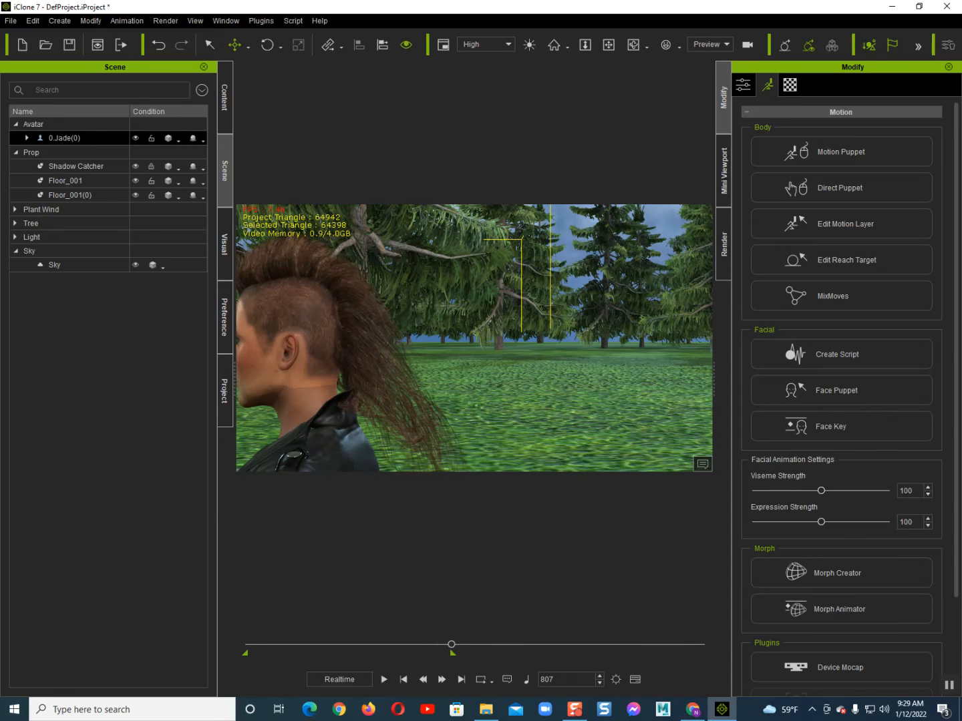
{"action": "left_click", "coordinate": [384, 680]}
{"action": "left_click", "coordinate": [404, 679]}
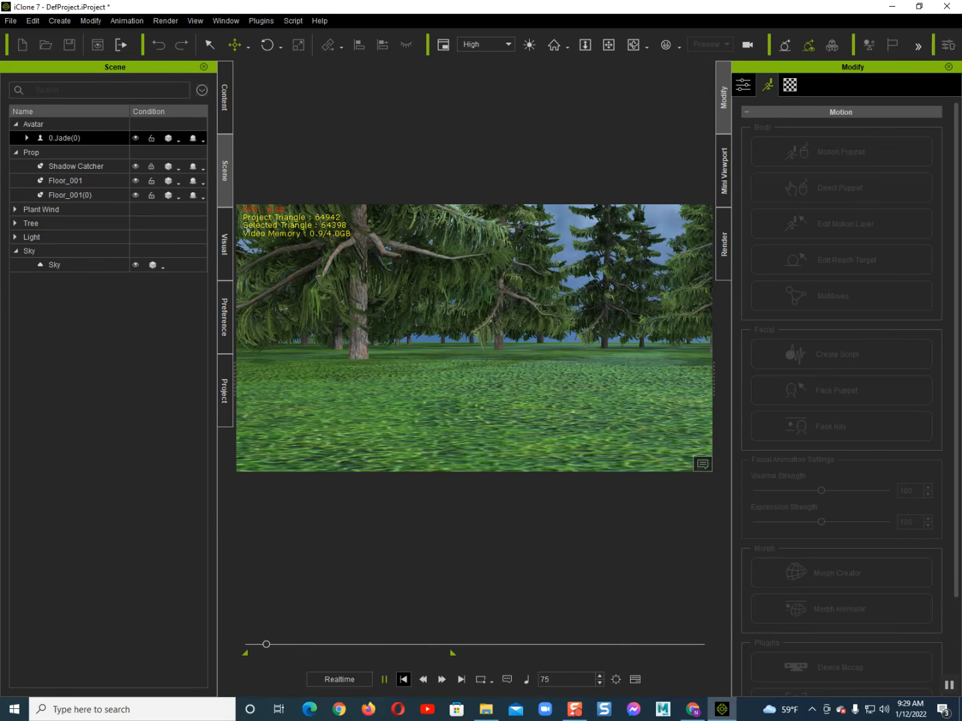
{"action": "scroll", "coordinate": [474, 338], "scroll_direction": "down", "scroll_amount": 1, "text": "alt"}
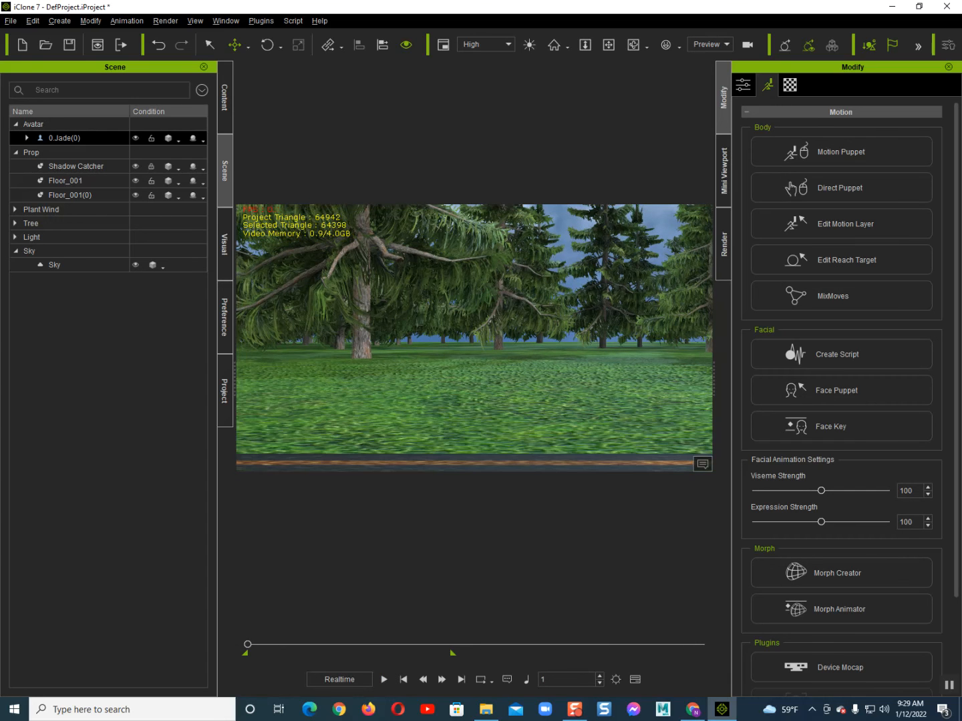
{"action": "right_click_drag", "start_coordinate": [474, 337], "coordinate": [387, 338], "text": "alt"}
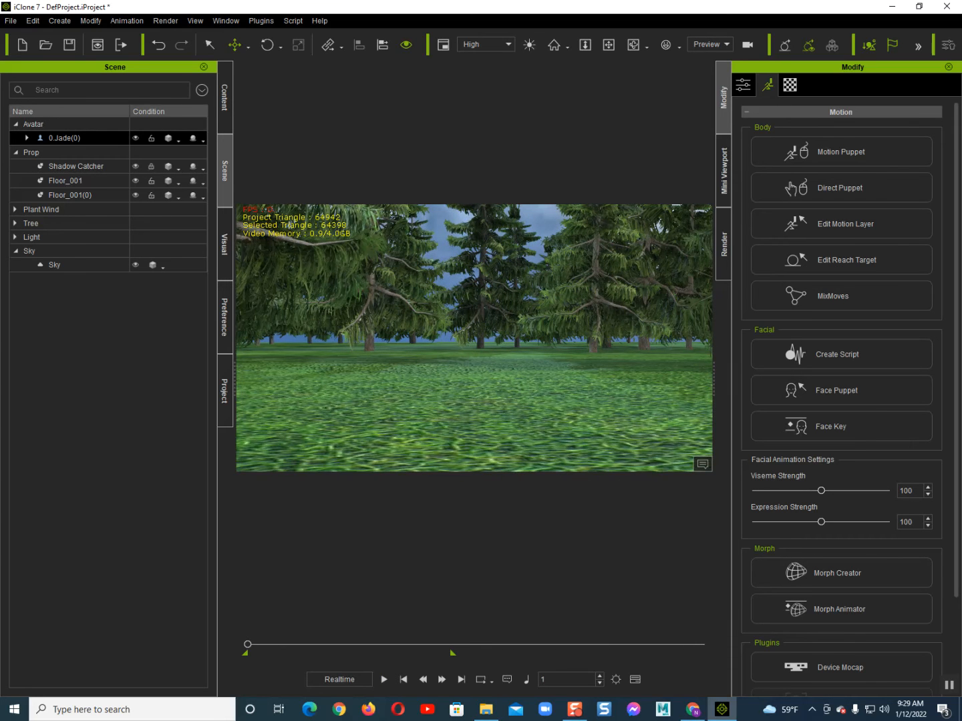
- Frame the avatar on the road at the first frame and show the timeline with the avatar's transform and motion tracks
{"action": "key", "text": "Home"}
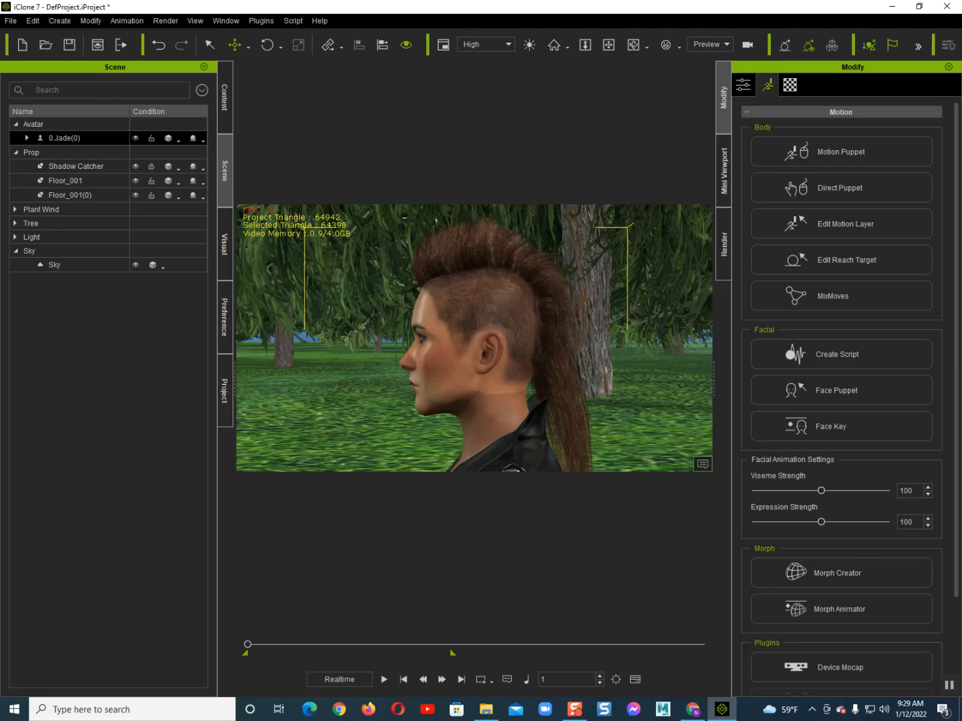
{"action": "scroll", "coordinate": [474, 338], "scroll_direction": "down", "scroll_amount": 4}
{"action": "left_click_drag", "start_coordinate": [474, 338], "coordinate": [482, 284], "text": "alt"}
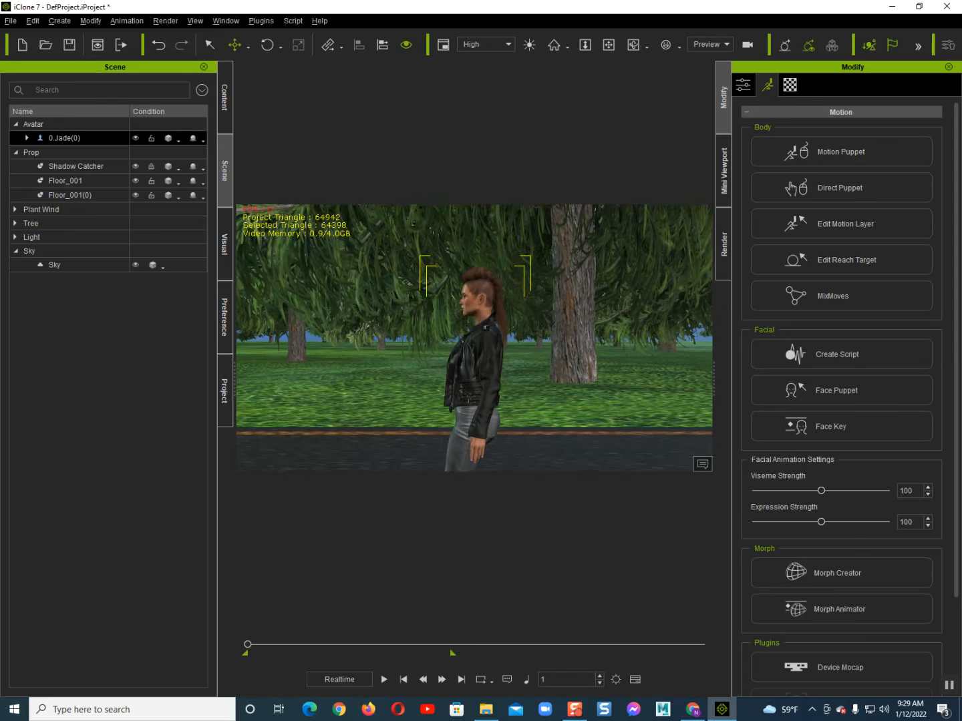
{"action": "right_click_drag", "start_coordinate": [476, 322], "coordinate": [476, 354], "text": "alt"}
{"action": "left_click_drag", "start_coordinate": [476, 354], "coordinate": [480, 292], "text": "alt"}
{"action": "key", "text": "F3"}
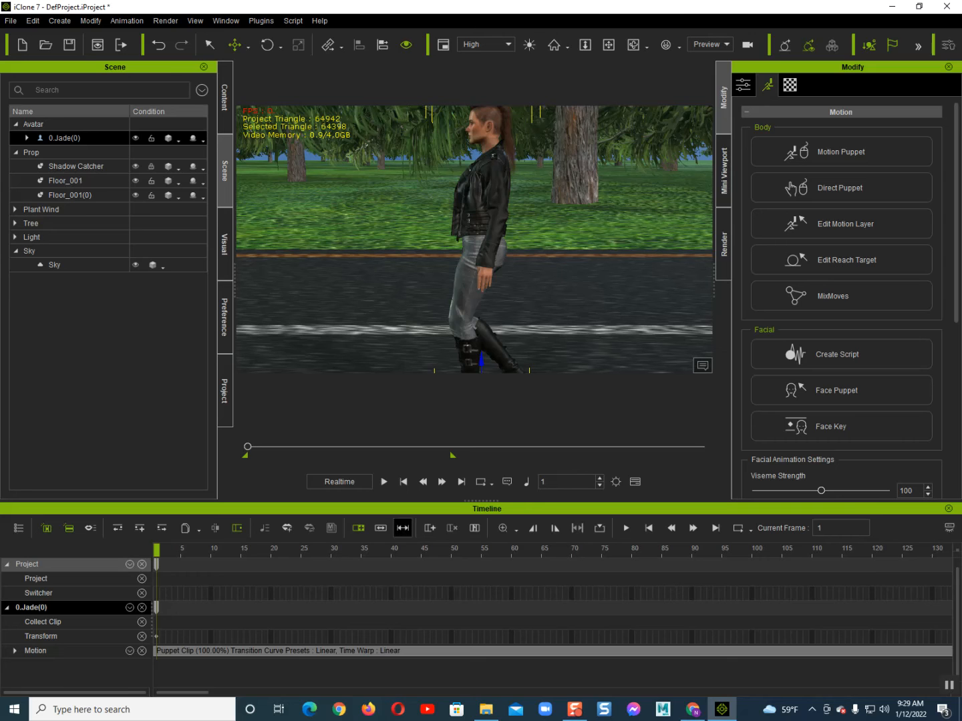
- Apply the Linear transition curve preset to the avatar's transform key at frame 807
{"action": "left_click", "coordinate": [461, 482]}
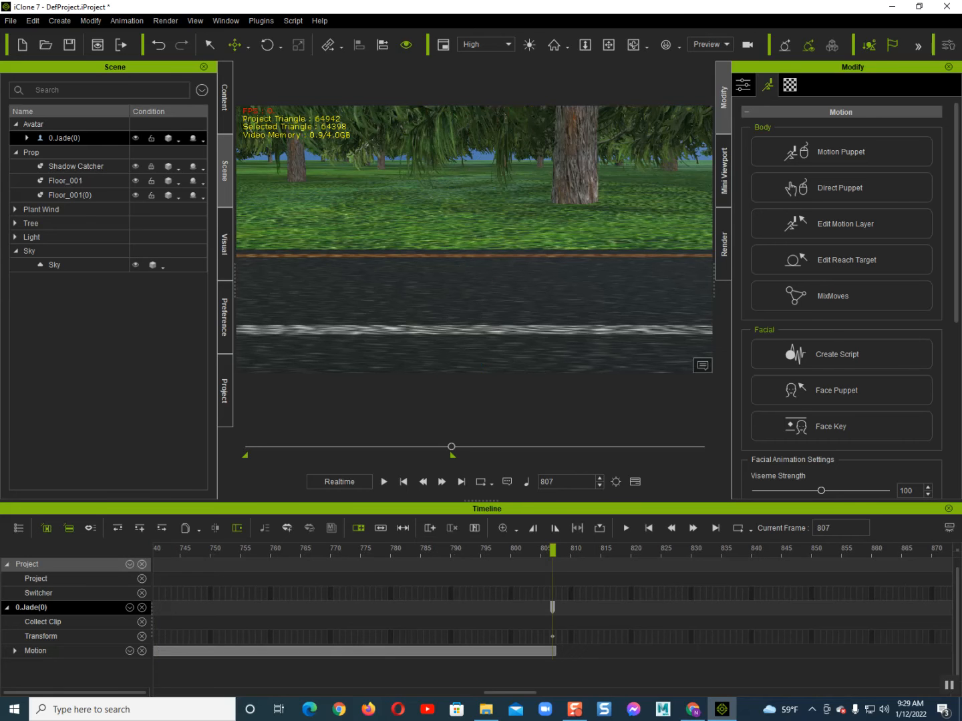
{"action": "right_click", "coordinate": [552, 636]}
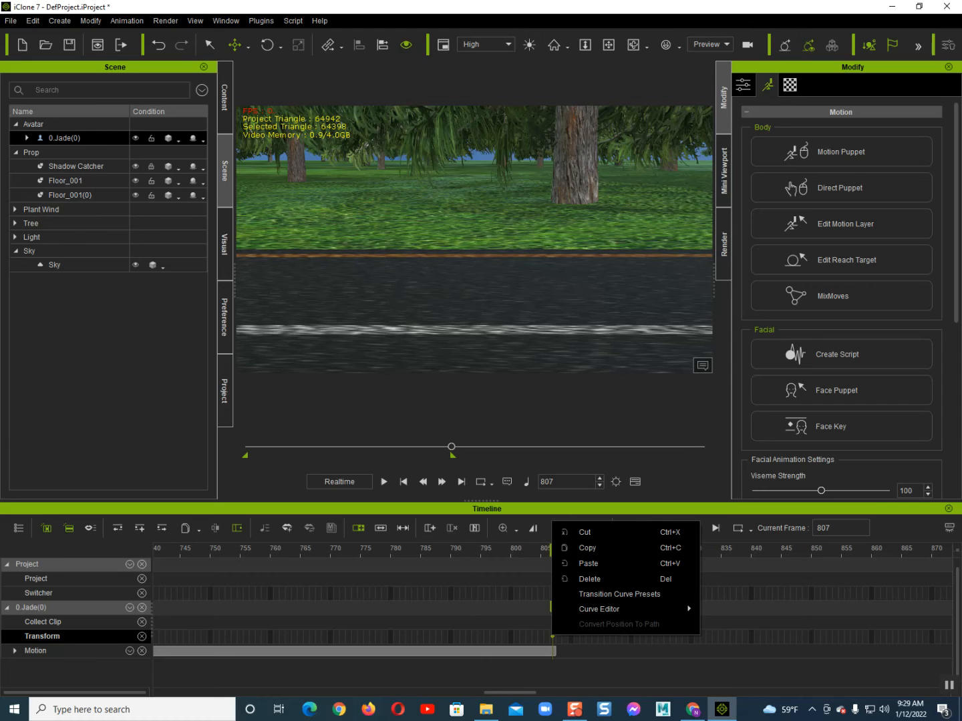
{"action": "left_click", "coordinate": [619, 594]}
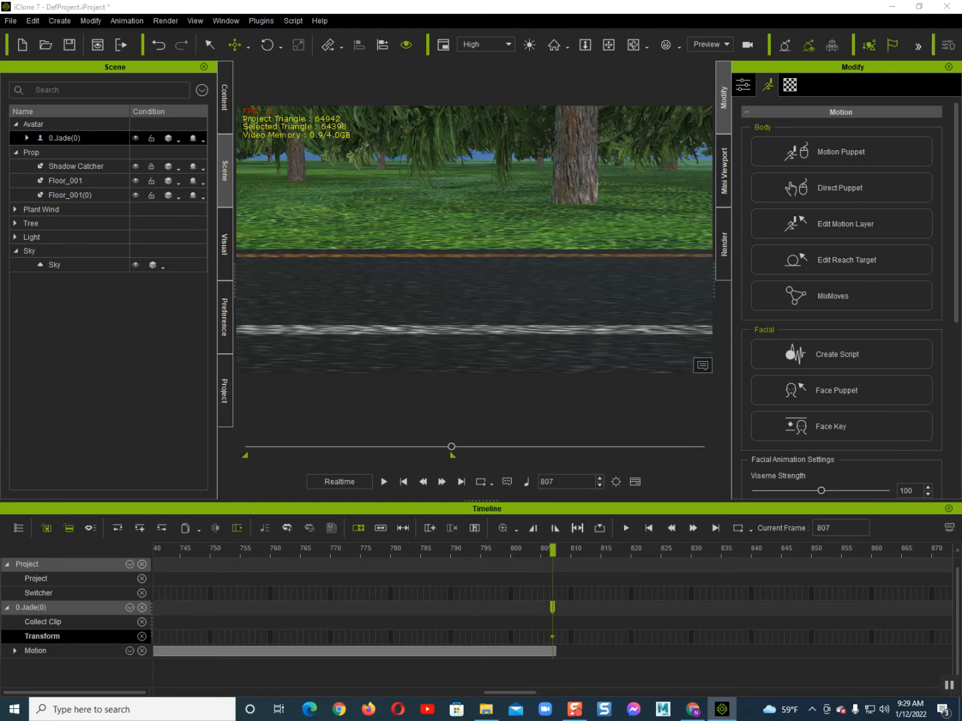
{"action": "scroll", "coordinate": [449, 239], "scroll_direction": "down", "scroll_amount": 8}
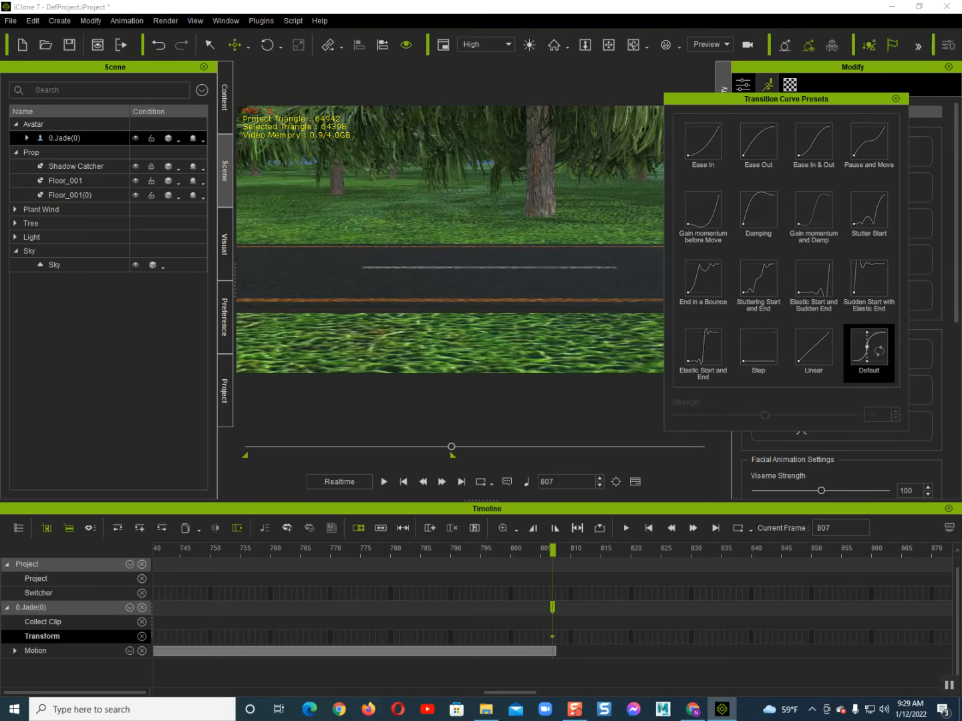
{"action": "scroll", "coordinate": [449, 239], "scroll_direction": "down", "scroll_amount": 2}
{"action": "scroll", "coordinate": [449, 239], "scroll_direction": "up", "scroll_amount": 1}
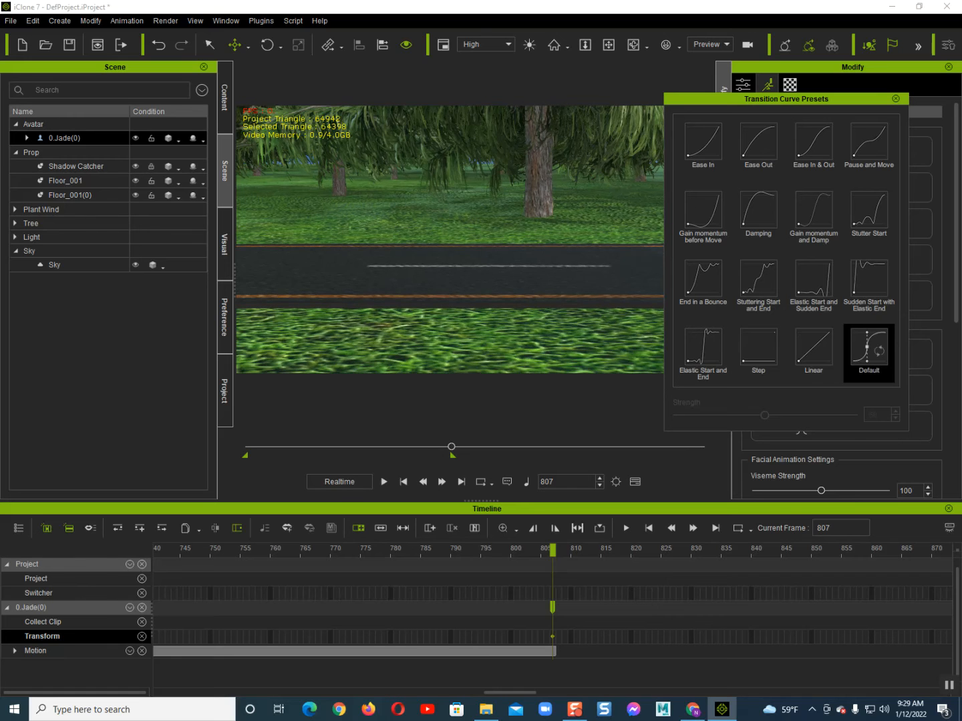
{"action": "left_click", "coordinate": [814, 350]}
{"action": "key", "text": "space"}
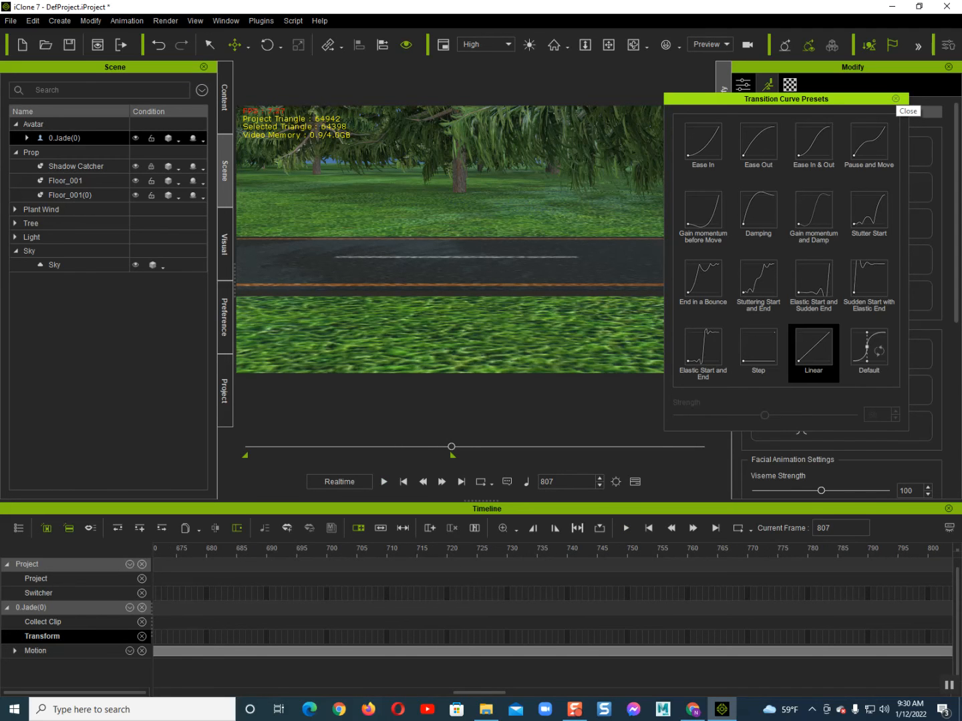
{"action": "left_click", "coordinate": [895, 98]}
- At frame 807, move the avatar back along the road, nearer to its starting point, to shorten the walking distance
{"action": "scroll", "coordinate": [473, 239], "scroll_direction": "down", "scroll_amount": 8}
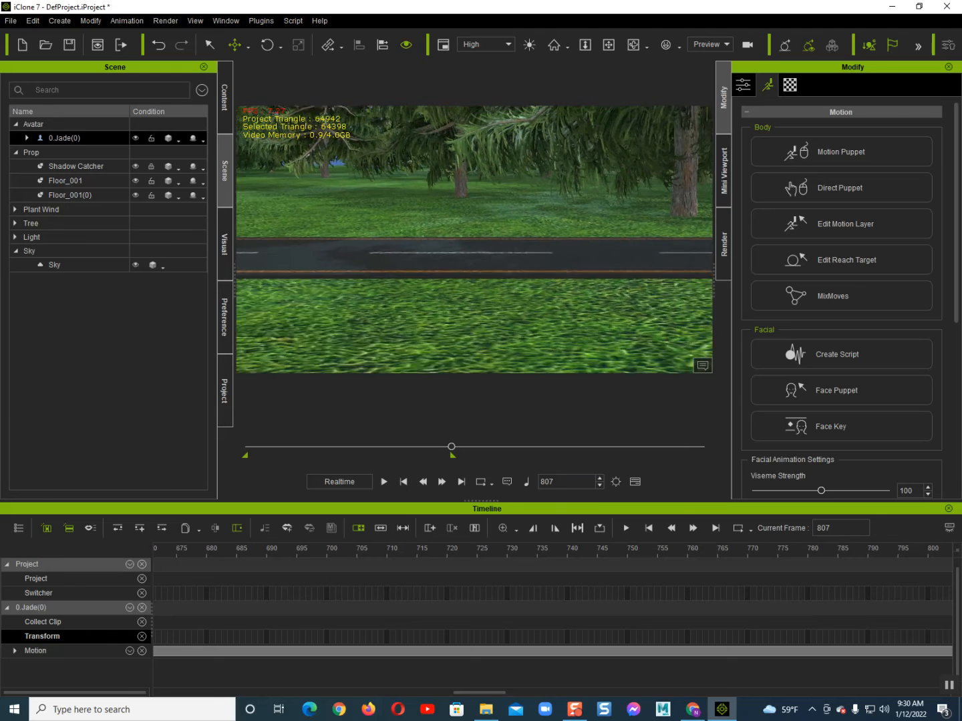
{"action": "scroll", "coordinate": [474, 239], "scroll_direction": "down", "scroll_amount": 6}
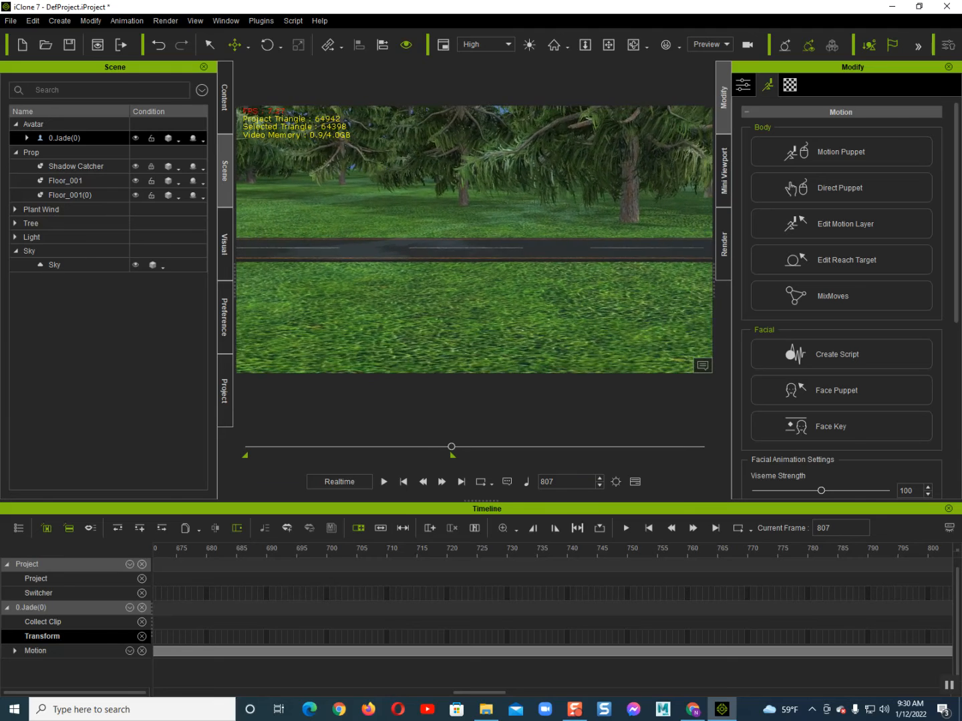
{"action": "scroll", "coordinate": [474, 239], "scroll_direction": "down", "scroll_amount": 6}
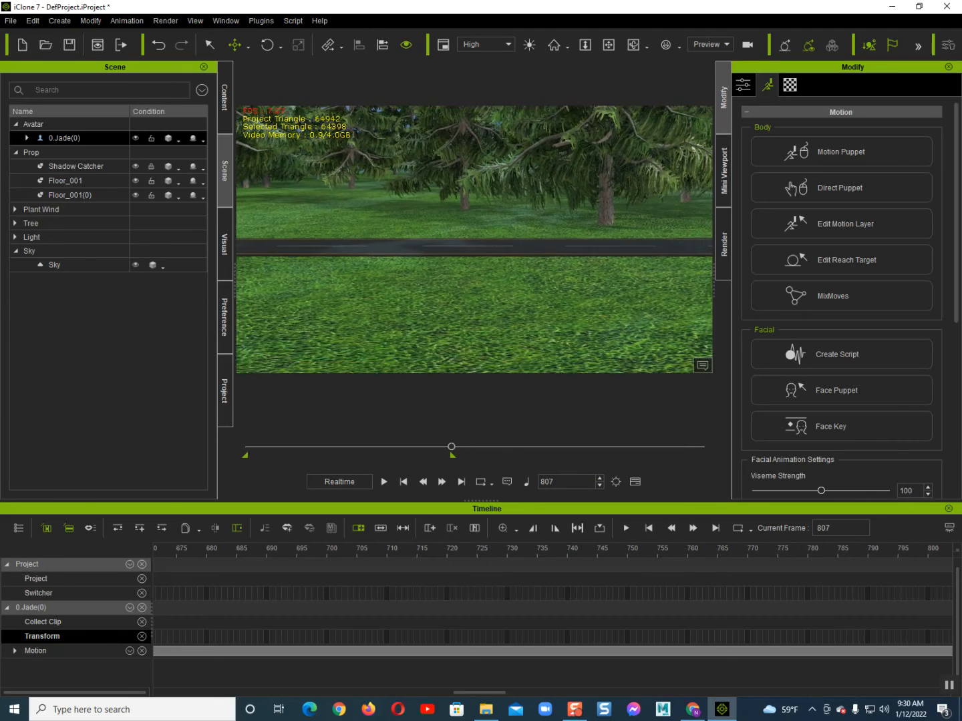
{"action": "scroll", "coordinate": [474, 239], "scroll_direction": "down", "scroll_amount": 6}
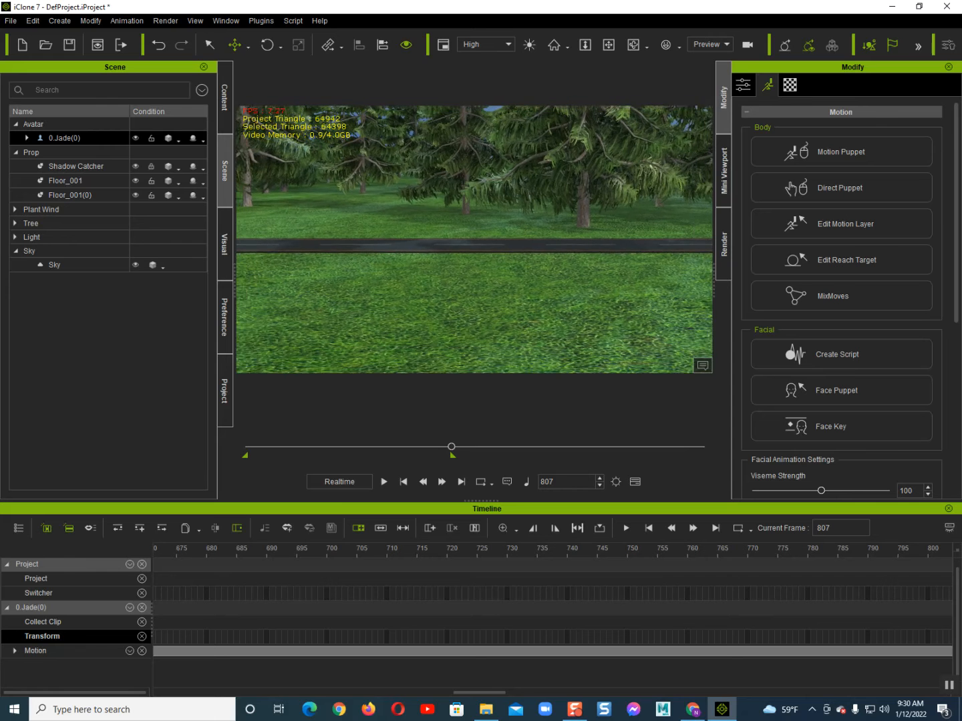
{"action": "scroll", "coordinate": [474, 239], "scroll_direction": "down", "scroll_amount": 5}
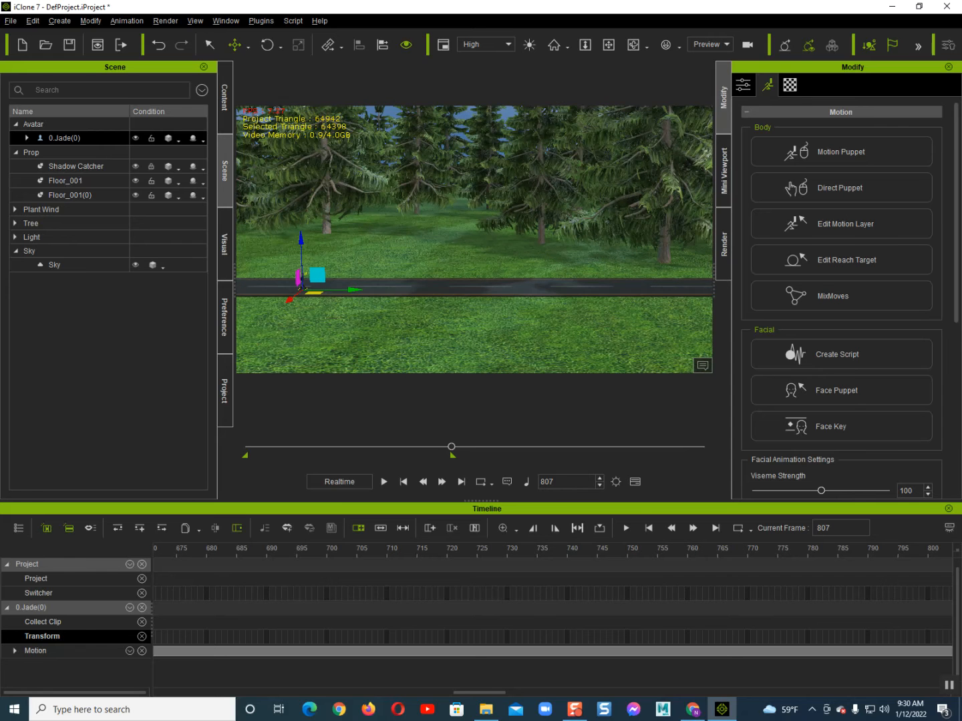
{"action": "left_click_drag", "start_coordinate": [305, 290], "coordinate": [454, 290]}
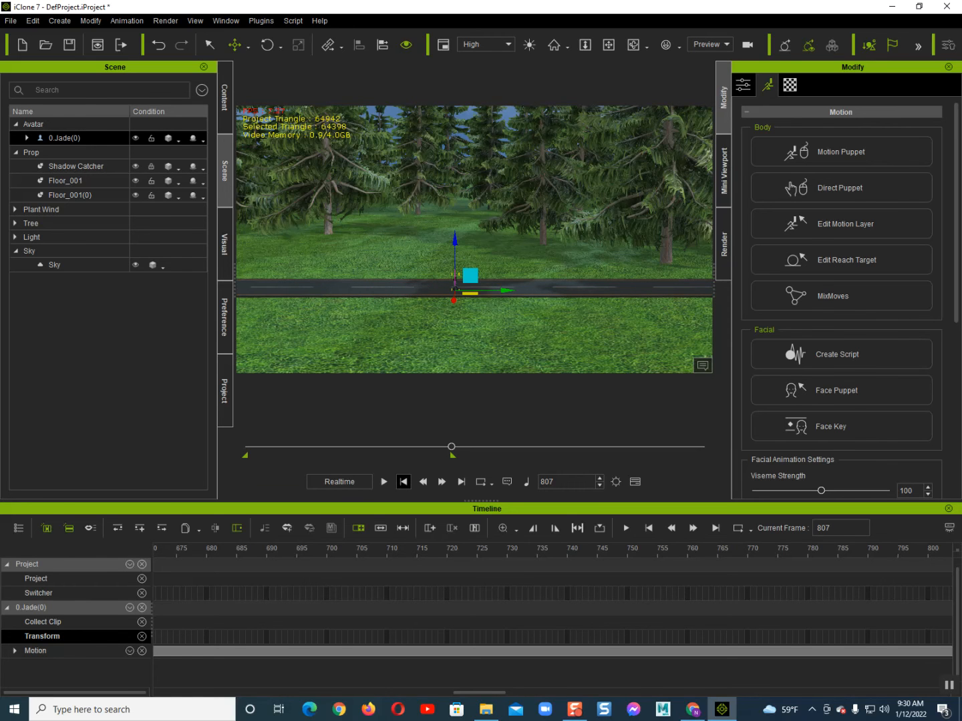
- Play the walk from the first frame to check the avatar's travel speed, and go to the last frame of the walk
{"action": "left_click", "coordinate": [404, 481]}
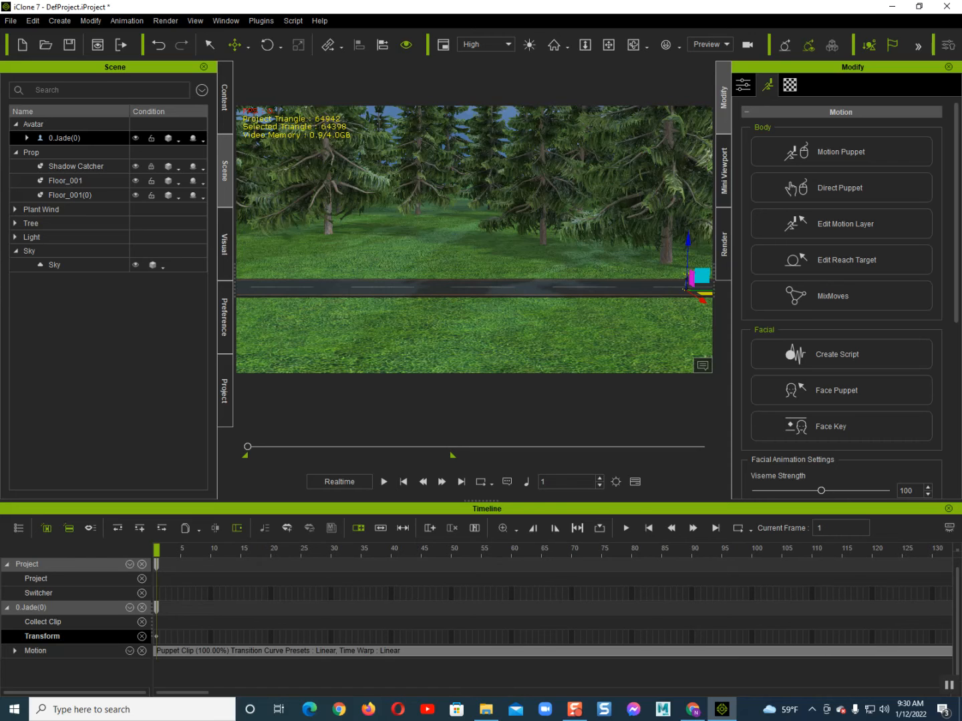
{"action": "key", "text": "Home"}
{"action": "scroll", "coordinate": [475, 239], "scroll_direction": "down", "scroll_amount": 10}
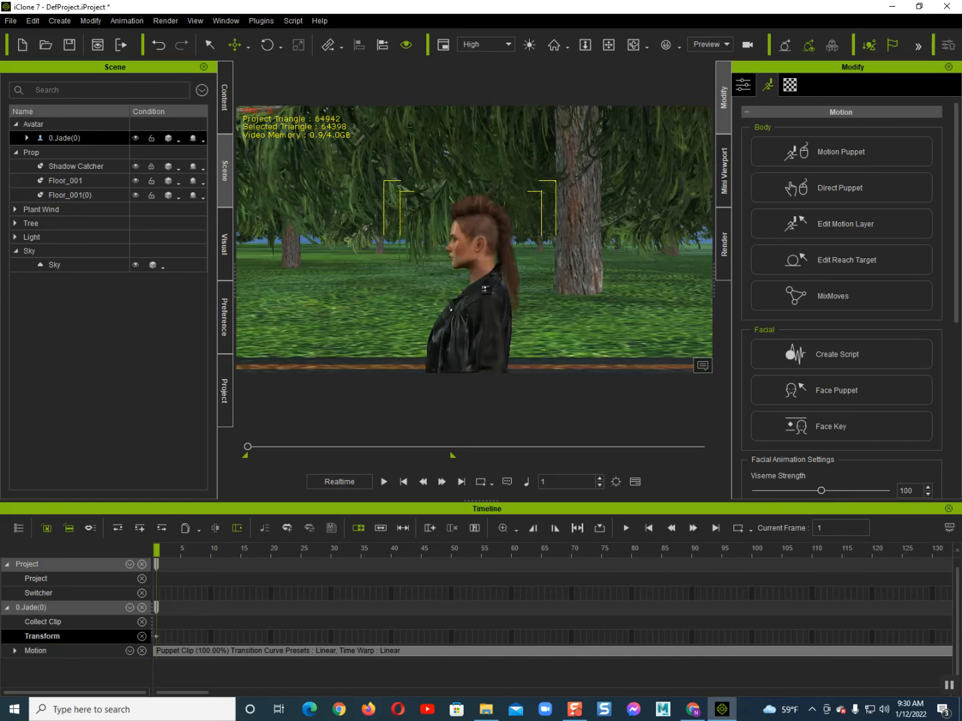
{"action": "key", "text": "space"}
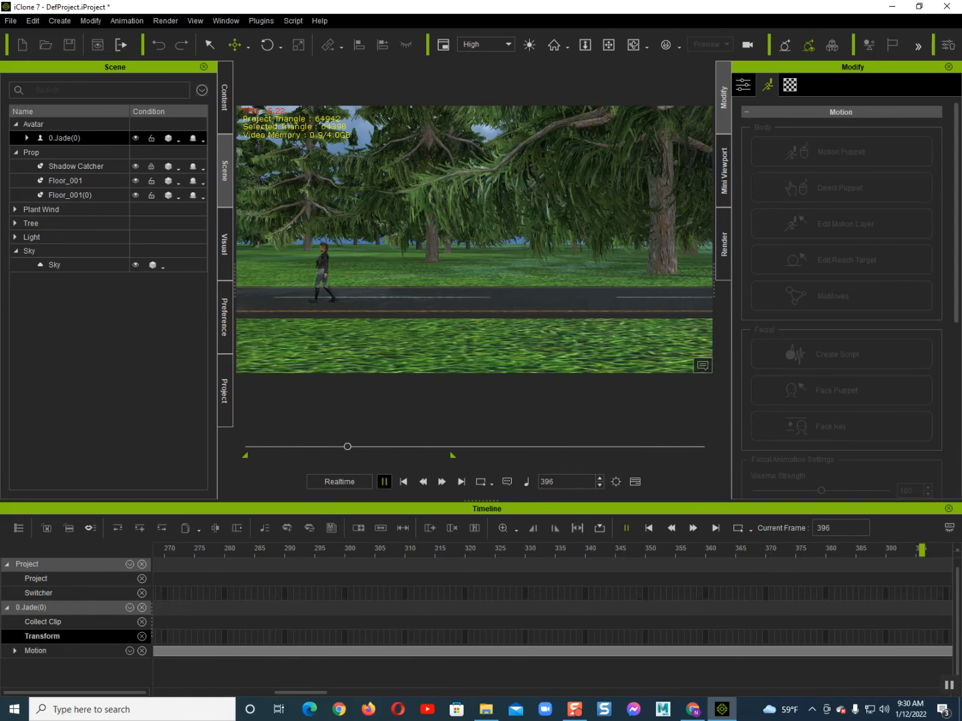
{"action": "left_click", "coordinate": [461, 482]}
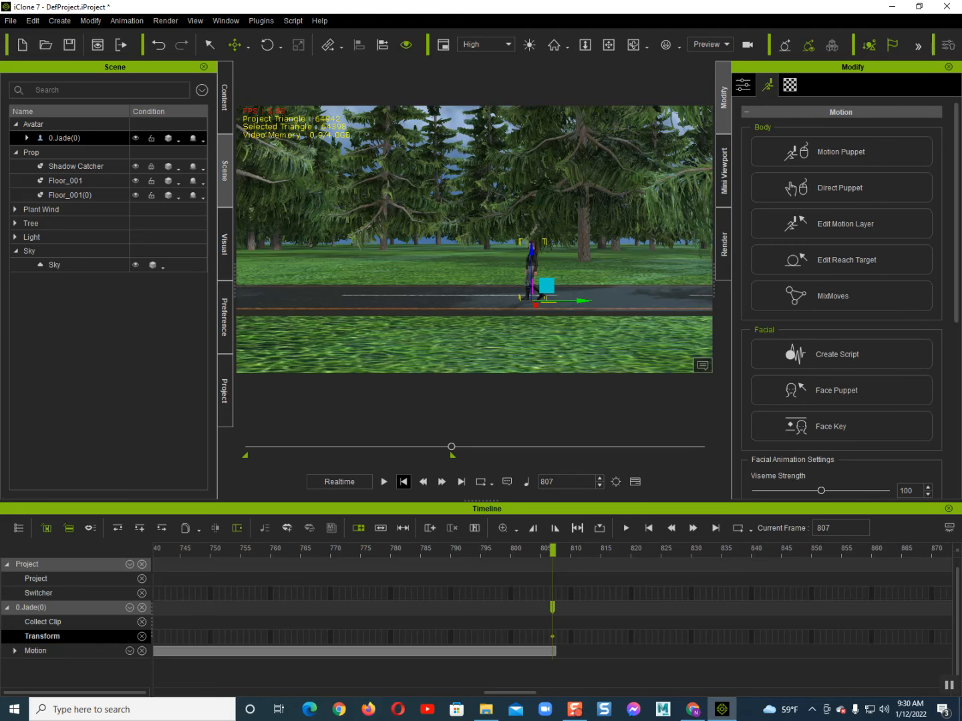
- Replay the walk and move the avatar's end position at frame 807 somewhat farther along the road in its walking direction
{"action": "left_click", "coordinate": [403, 482]}
{"action": "key", "text": "space"}
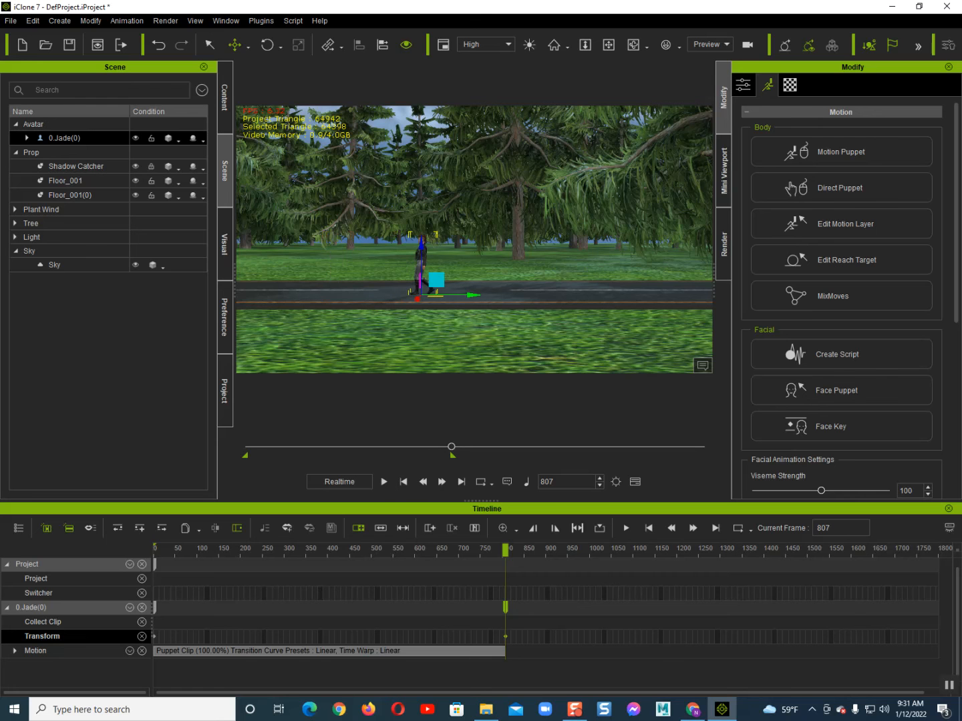
{"action": "key", "text": "space"}
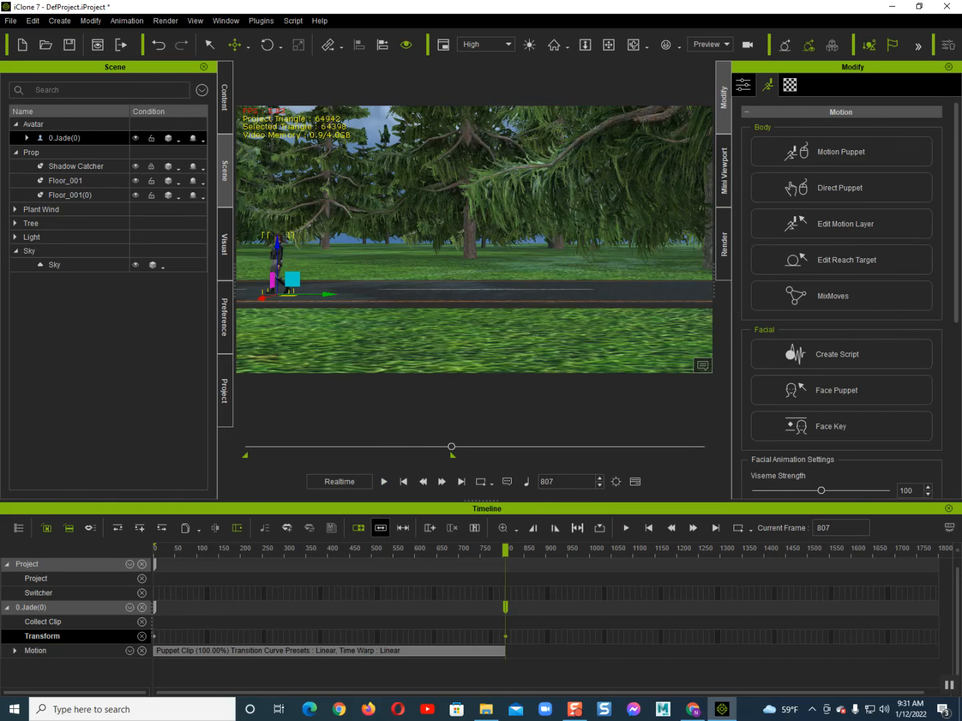
- At the first frame, set an angled close view of the avatar on the road and create a camera from it
{"action": "left_click", "coordinate": [404, 482]}
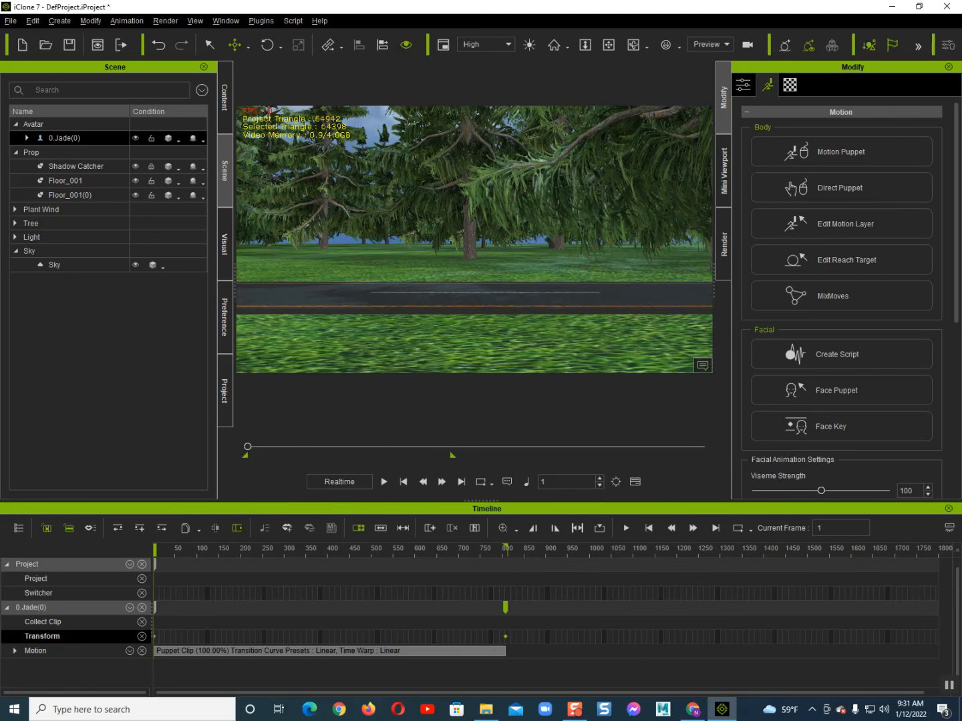
{"action": "middle_click_drag", "start_coordinate": [580, 261], "coordinate": [474, 260]}
{"action": "scroll", "coordinate": [474, 238], "scroll_direction": "up", "scroll_amount": 5}
{"action": "scroll", "coordinate": [474, 240], "scroll_direction": "up", "scroll_amount": 7}
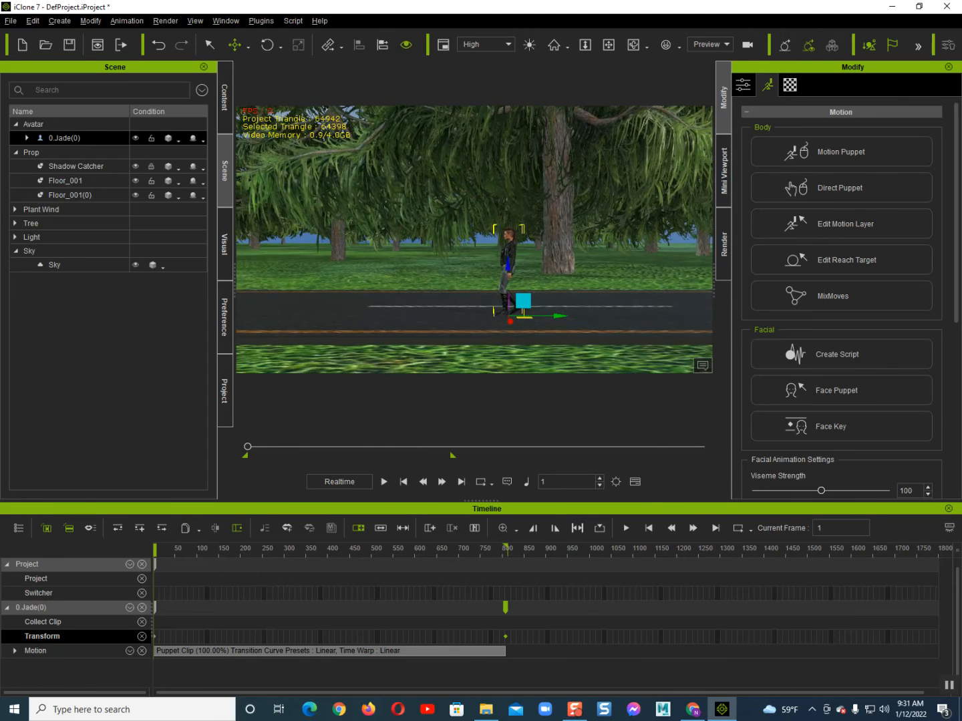
{"action": "scroll", "coordinate": [473, 239], "scroll_direction": "up", "scroll_amount": 4}
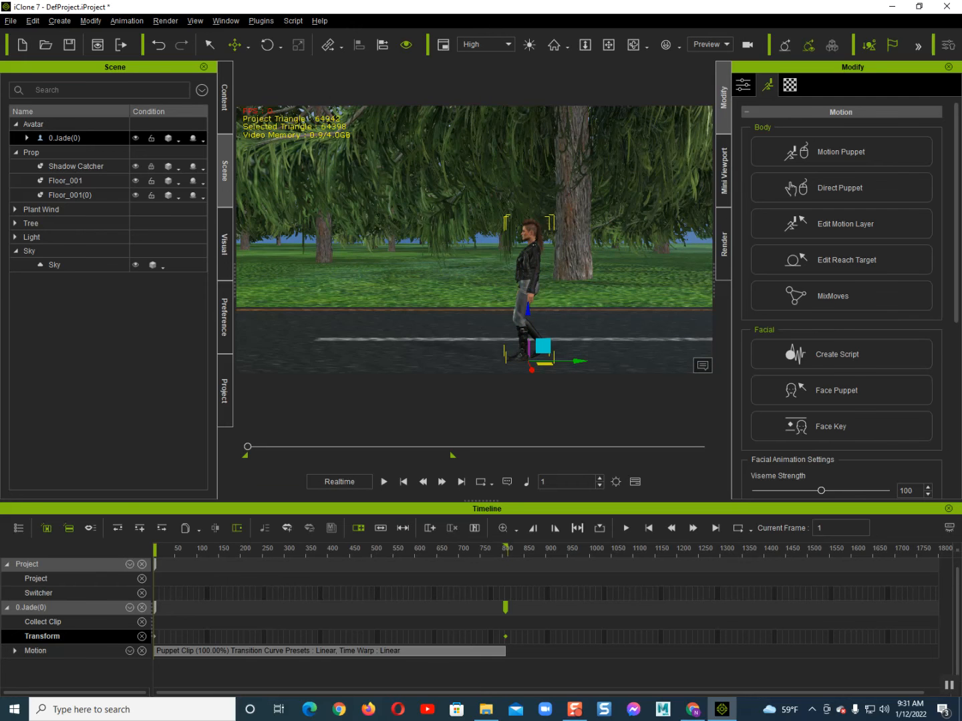
{"action": "right_click_drag", "start_coordinate": [474, 241], "coordinate": [538, 238]}
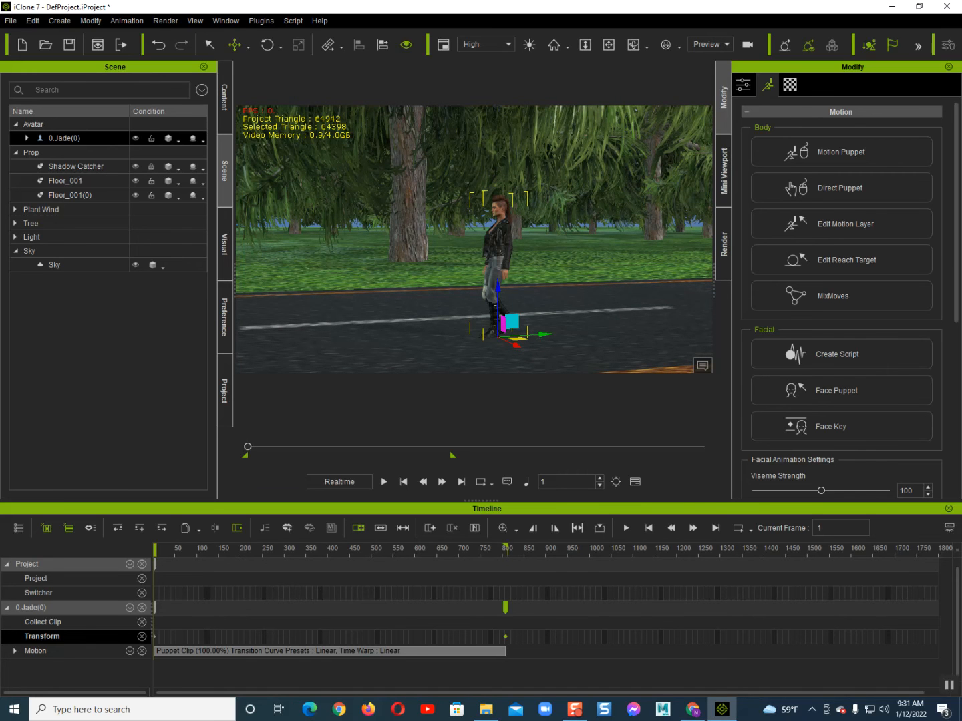
{"action": "right_click_drag", "start_coordinate": [539, 238], "coordinate": [549, 238]}
{"action": "left_click", "coordinate": [60, 21]}
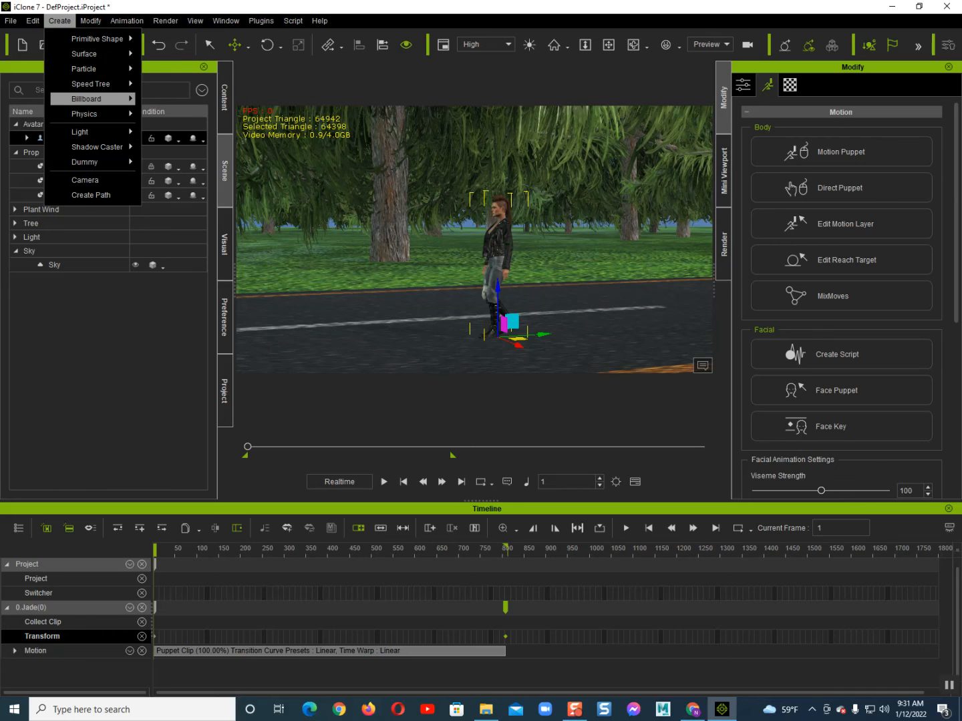
{"action": "left_click", "coordinate": [86, 180]}
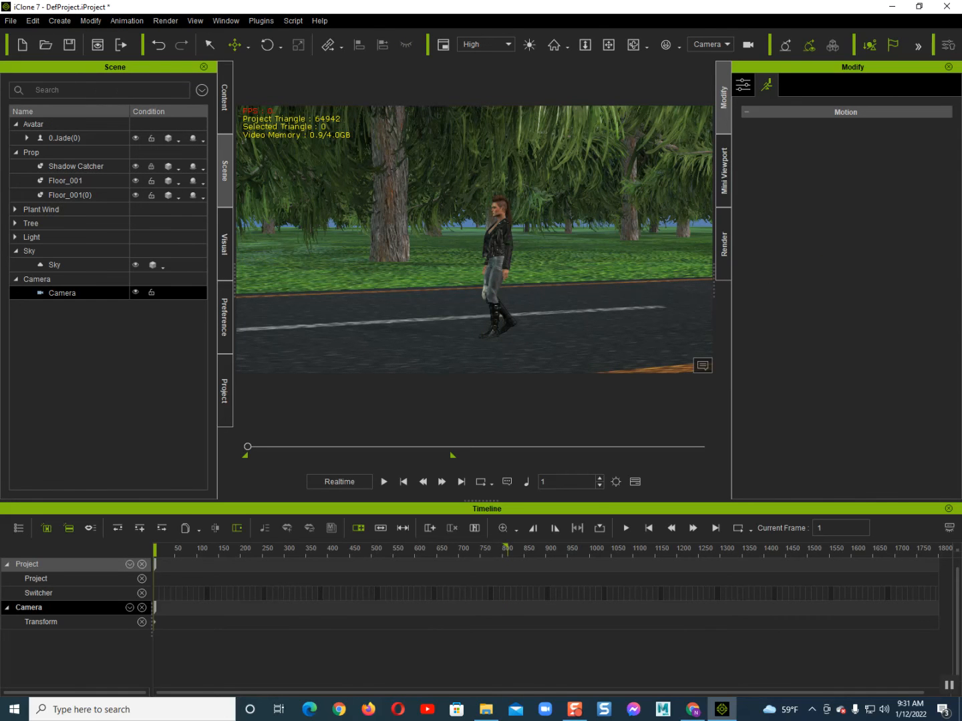
- Link the new camera to the avatar's RL_BoneRoot node with alignment set to None
{"action": "left_click", "coordinate": [742, 84]}
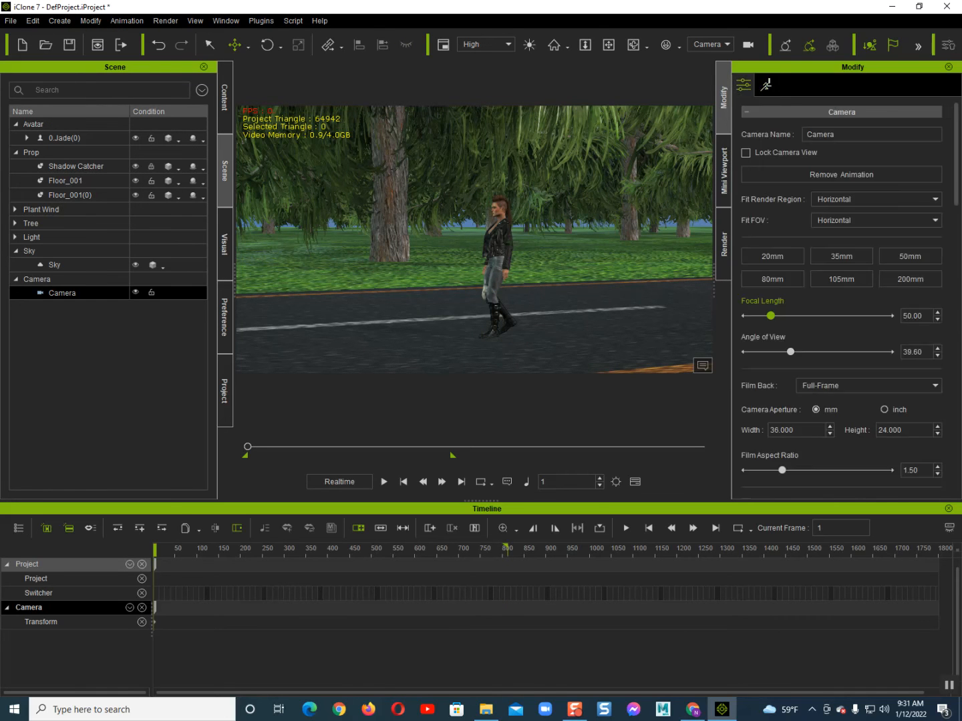
{"action": "scroll", "coordinate": [790, 301], "scroll_direction": "down", "scroll_amount": 9}
{"action": "scroll", "coordinate": [841, 281], "scroll_direction": "down", "scroll_amount": 5}
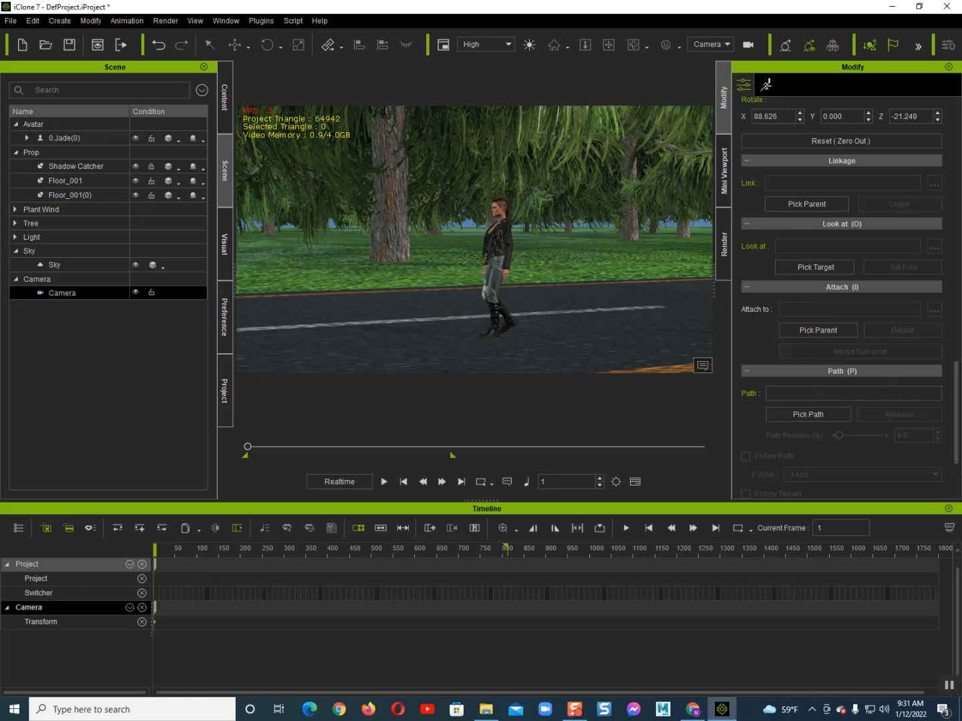
{"action": "left_click", "coordinate": [499, 207]}
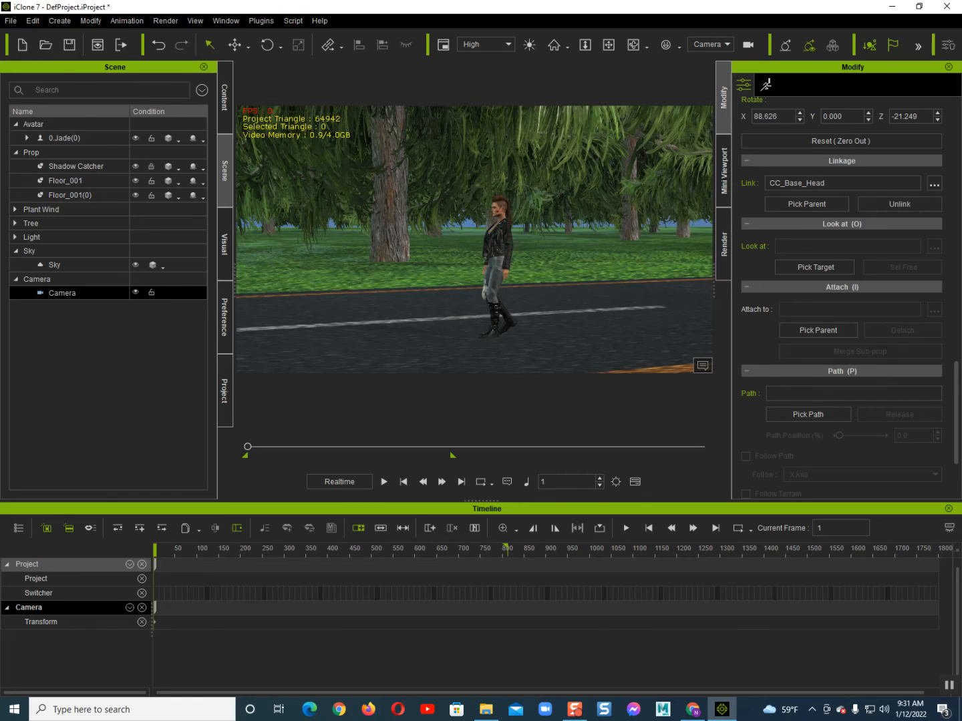
{"action": "left_click", "coordinate": [935, 183]}
{"action": "scroll", "coordinate": [477, 274], "scroll_direction": "up", "scroll_amount": 10}
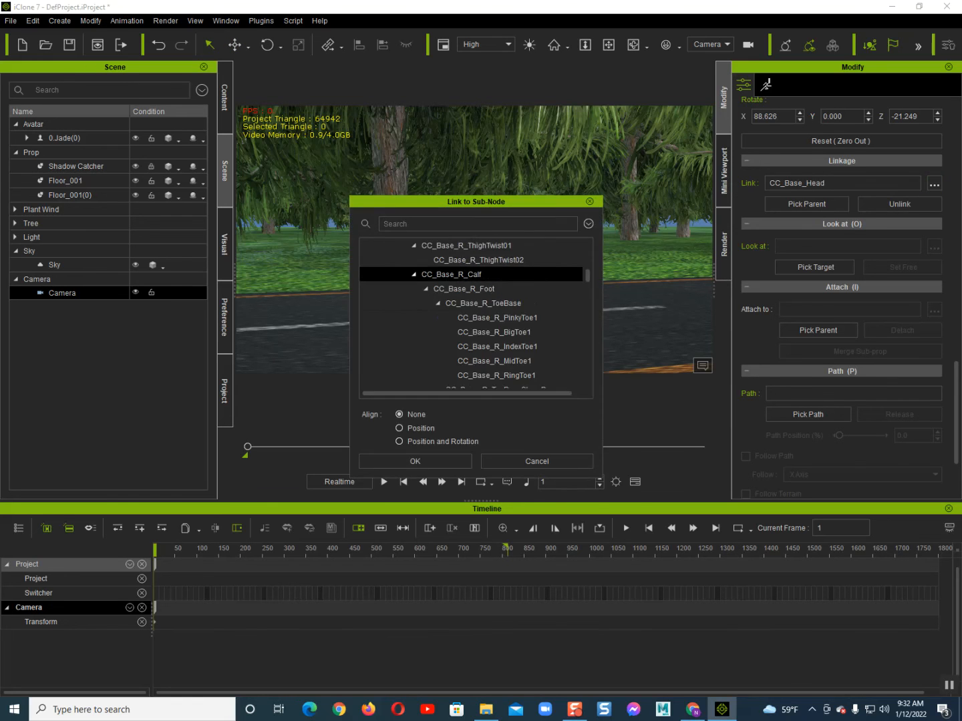
{"action": "left_click", "coordinate": [427, 245]}
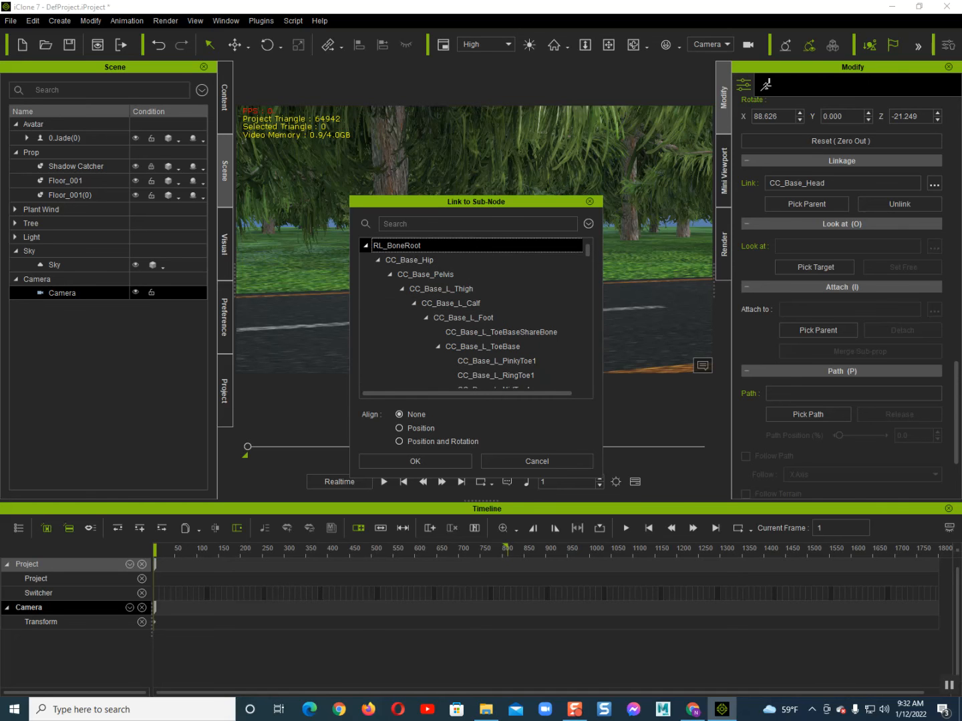
{"action": "left_click", "coordinate": [415, 460]}
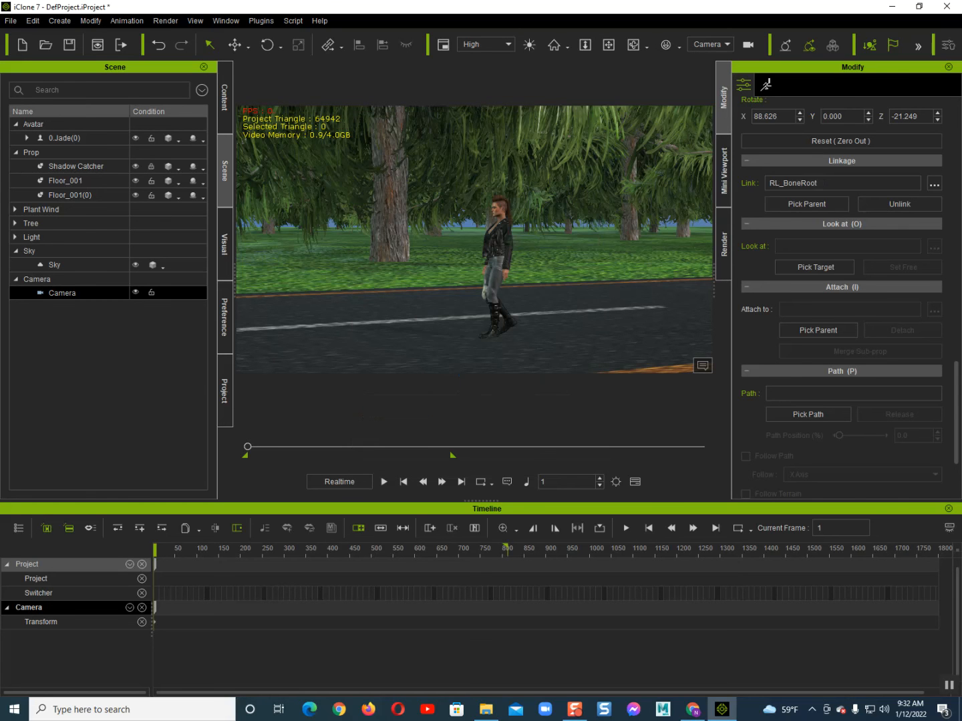
- Preview the camera following the avatar and, at frame 807, swing the camera around to view the avatar from the front
{"action": "key", "text": "space"}
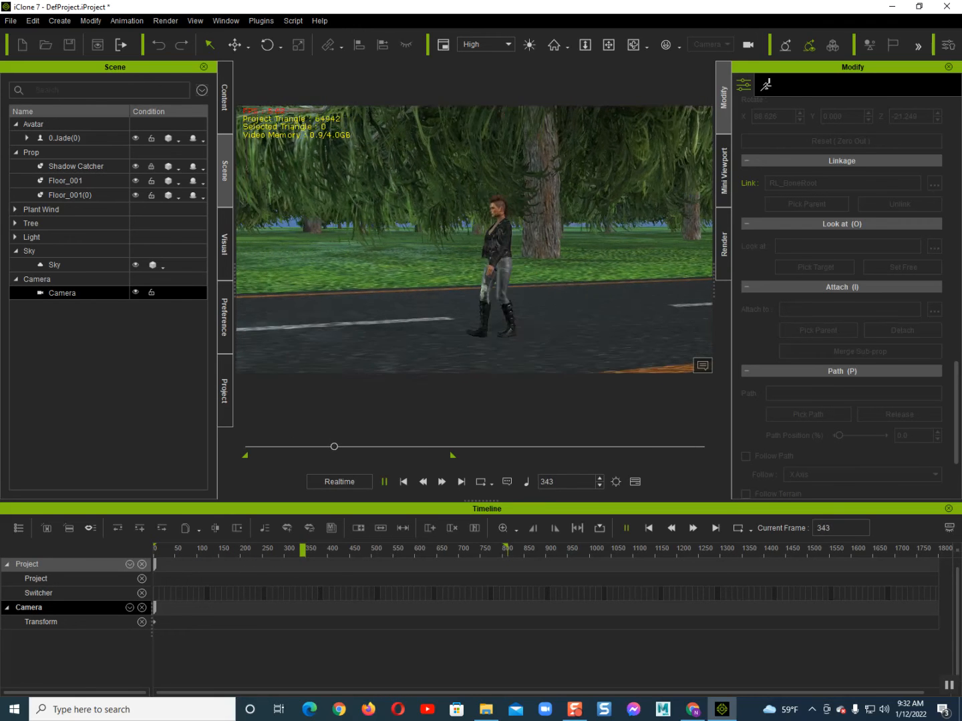
{"action": "left_click", "coordinate": [462, 481]}
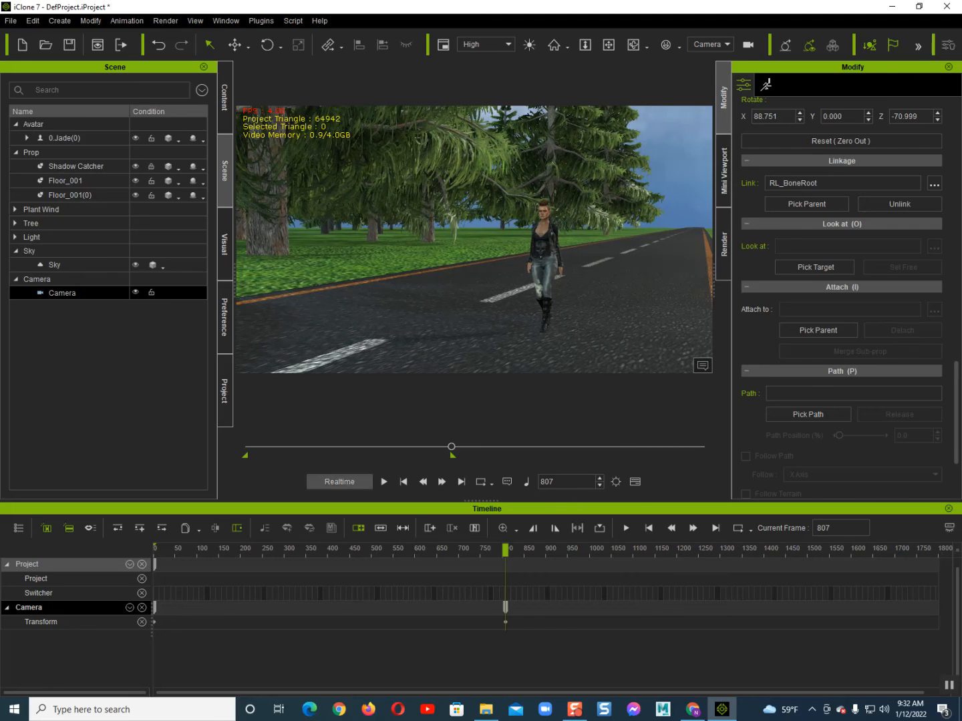
- Play the walk through the linked camera from the first frame and return to the start
{"action": "left_click", "coordinate": [403, 481]}
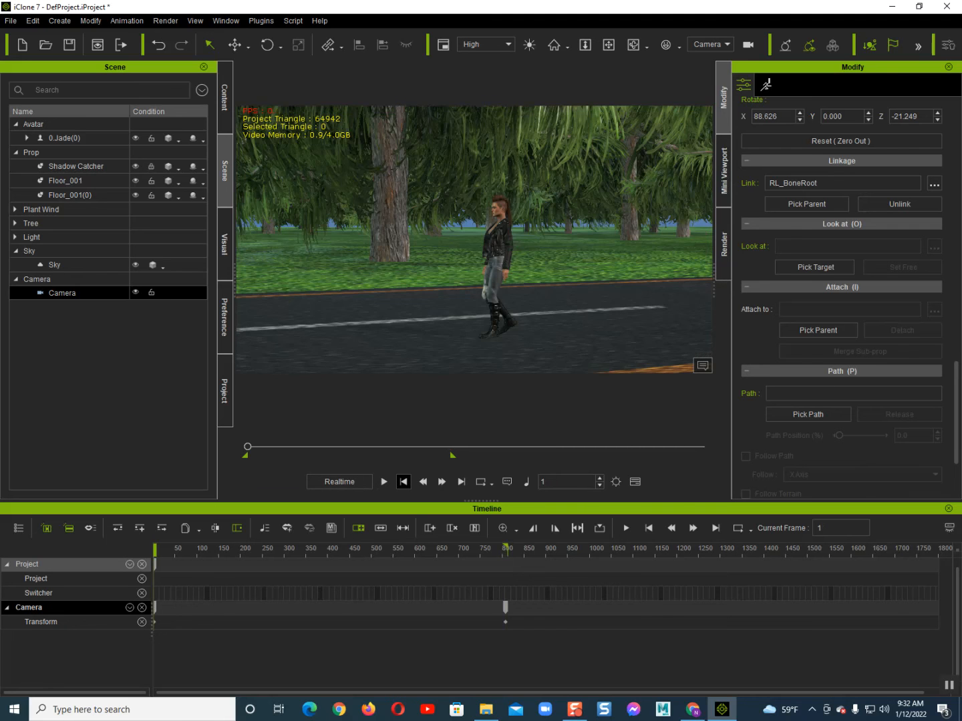
{"action": "left_click", "coordinate": [383, 482]}
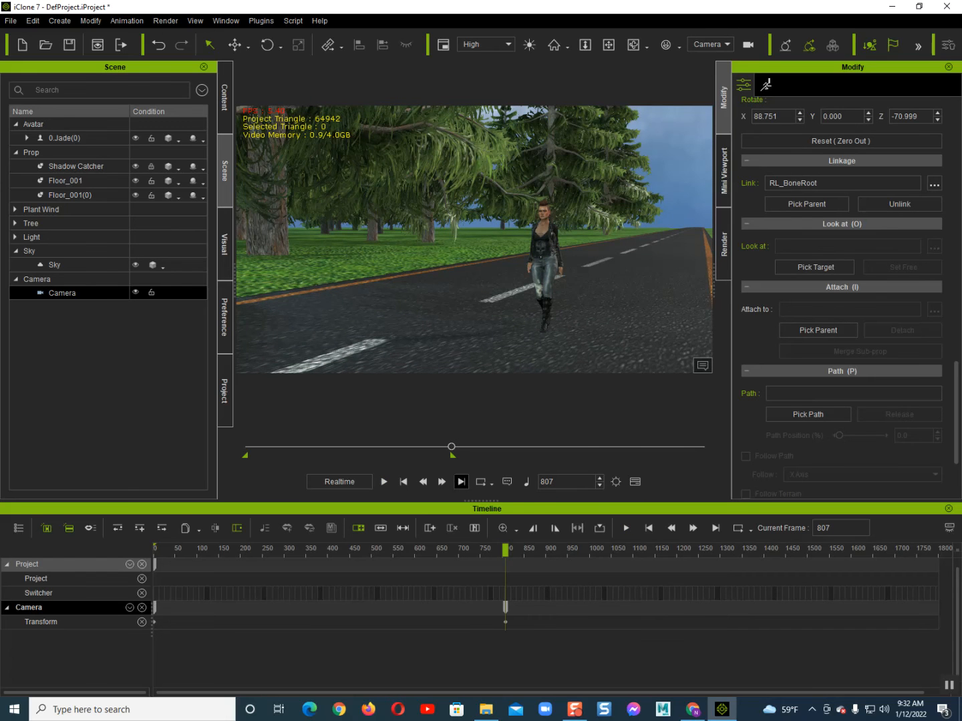
{"action": "left_click", "coordinate": [404, 483]}
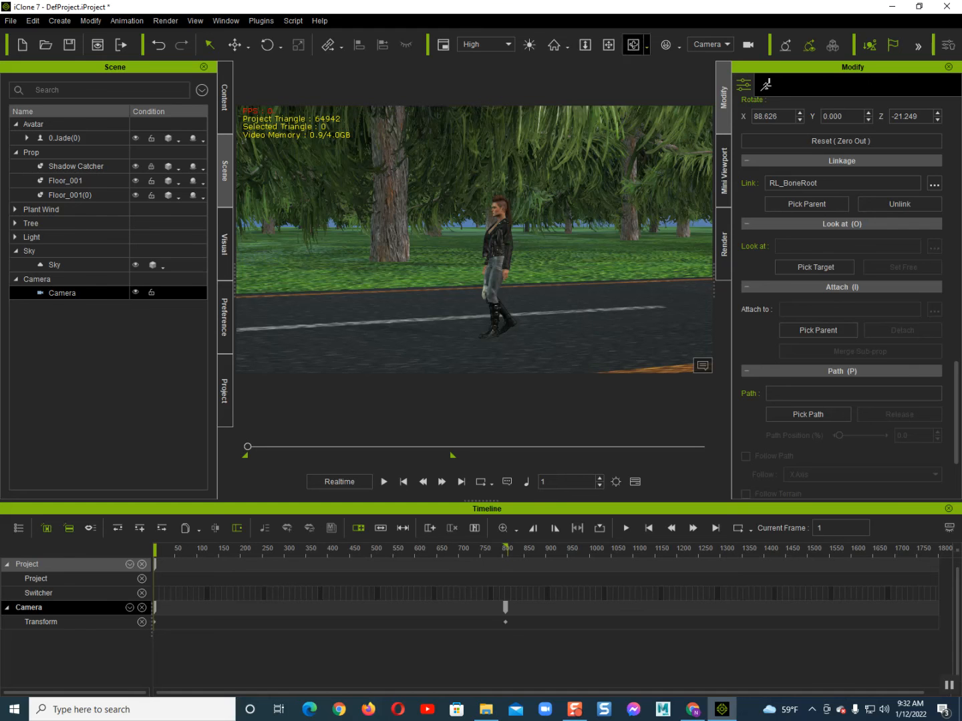
- Check the scene from the Preview camera, then return the viewport to the linked Camera
{"action": "left_click", "coordinate": [711, 44]}
{"action": "left_click", "coordinate": [706, 56]}
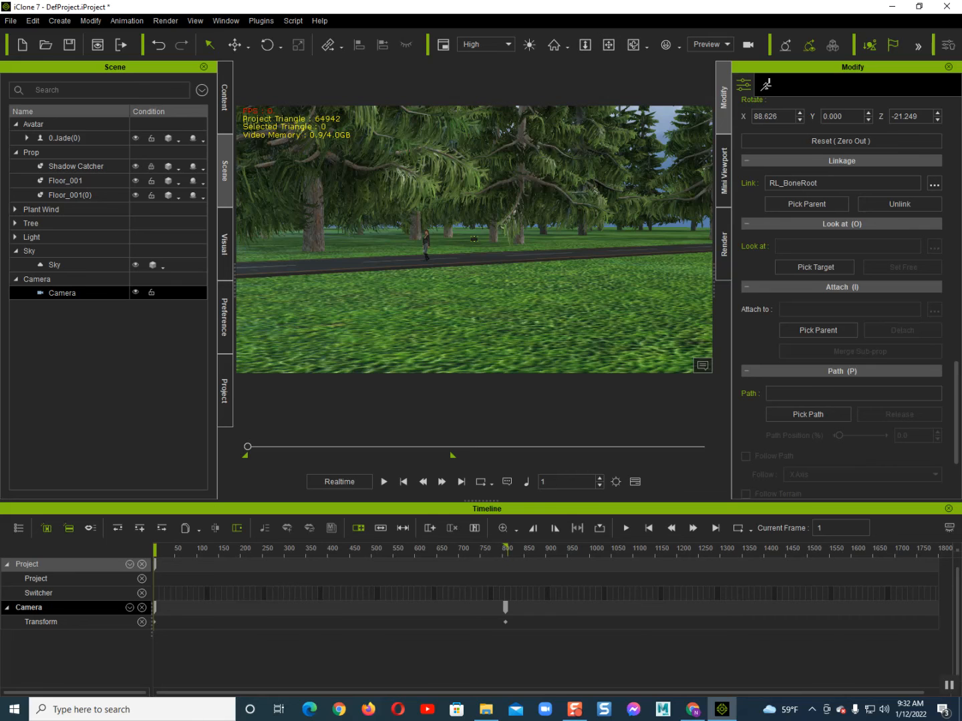
{"action": "left_click", "coordinate": [710, 44]}
{"action": "left_click", "coordinate": [707, 75]}
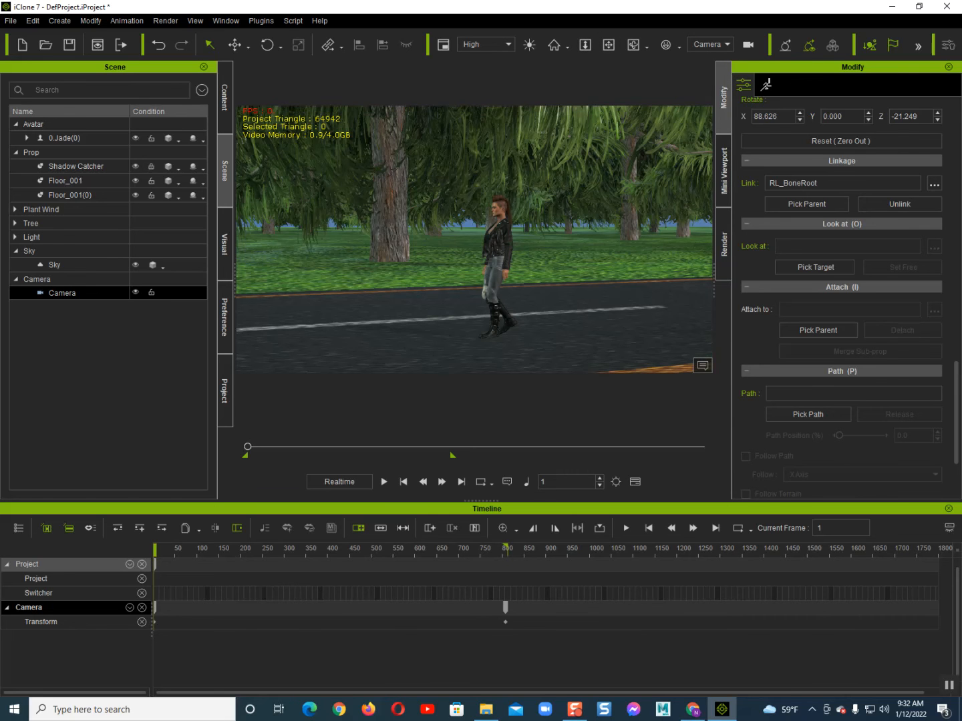
- Set the video render's frame size to HD 1080p (1920x1080)
{"action": "left_click", "coordinate": [724, 243]}
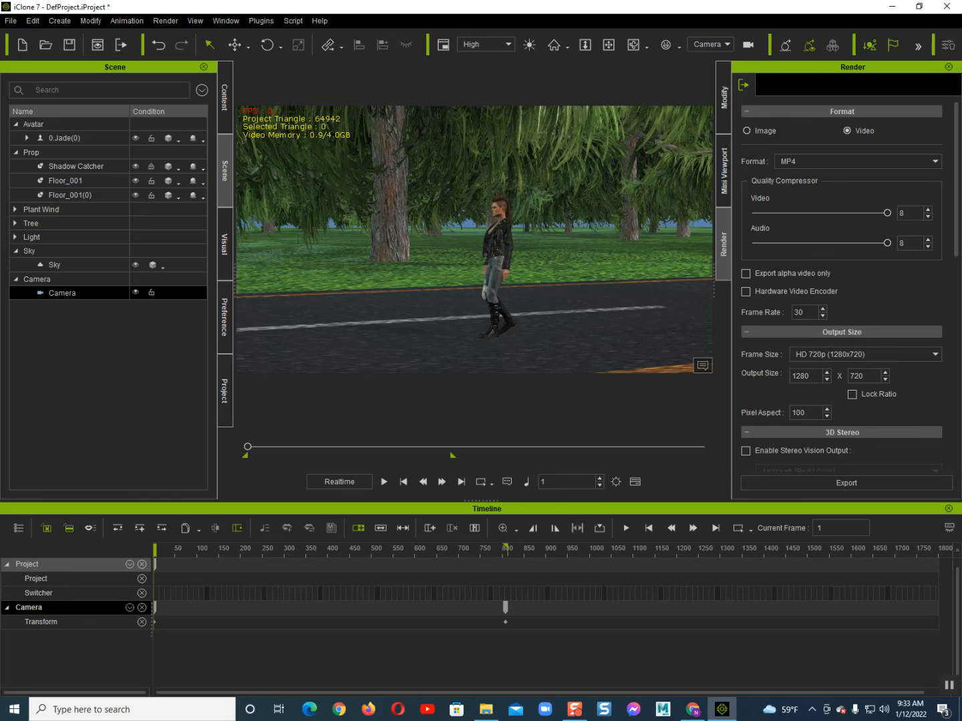
{"action": "scroll", "coordinate": [849, 285], "scroll_direction": "down", "scroll_amount": 1}
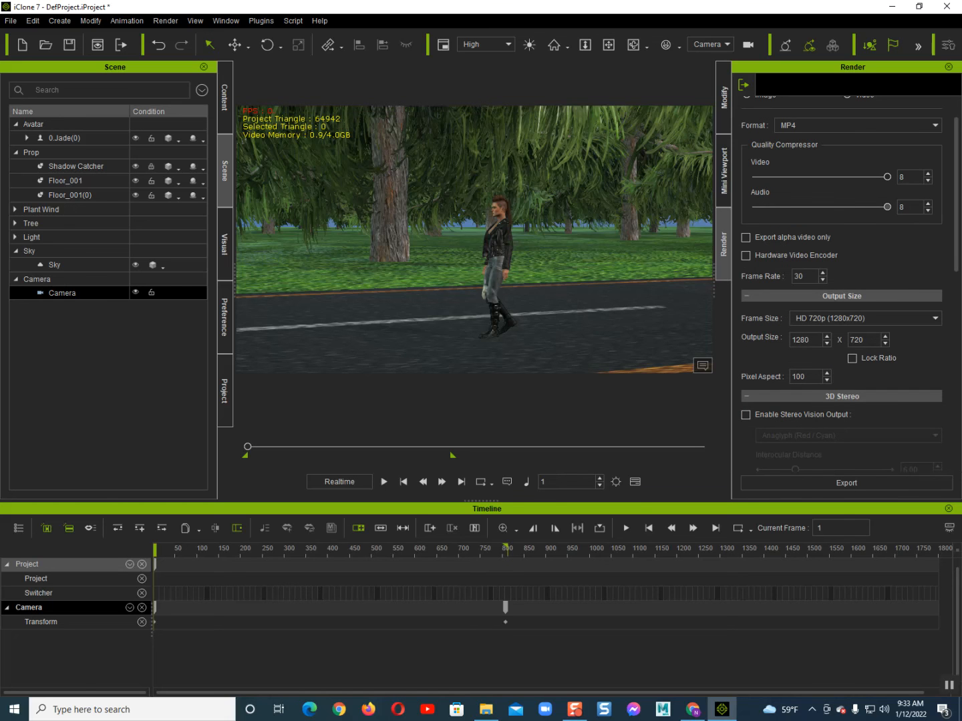
{"action": "scroll", "coordinate": [887, 207], "scroll_direction": "down", "scroll_amount": 1}
{"action": "left_click", "coordinate": [865, 282]}
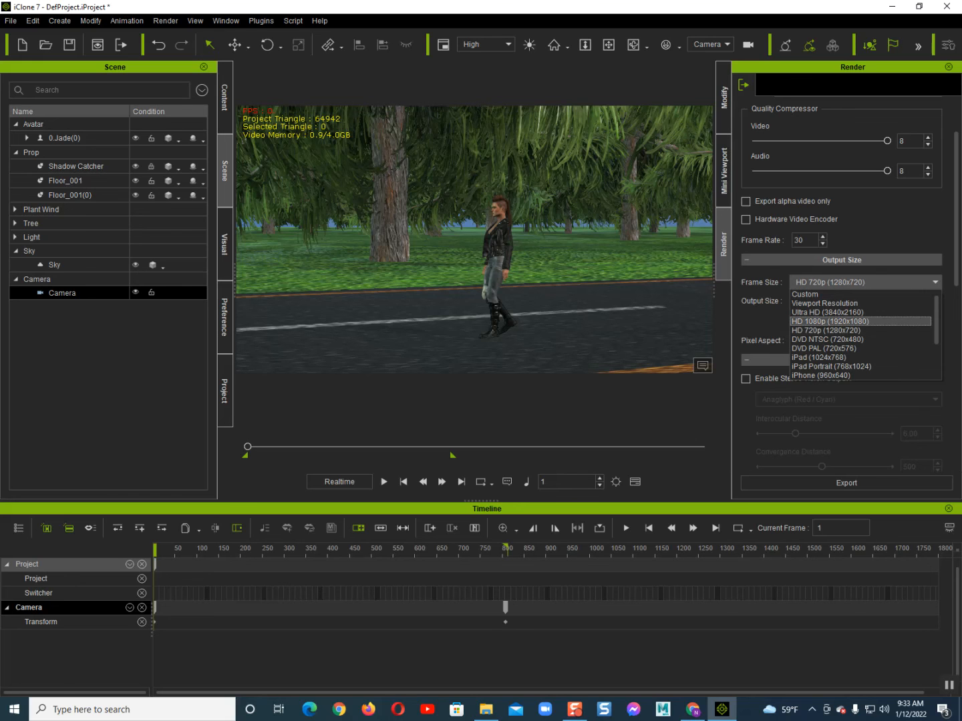
{"action": "left_click", "coordinate": [830, 321]}
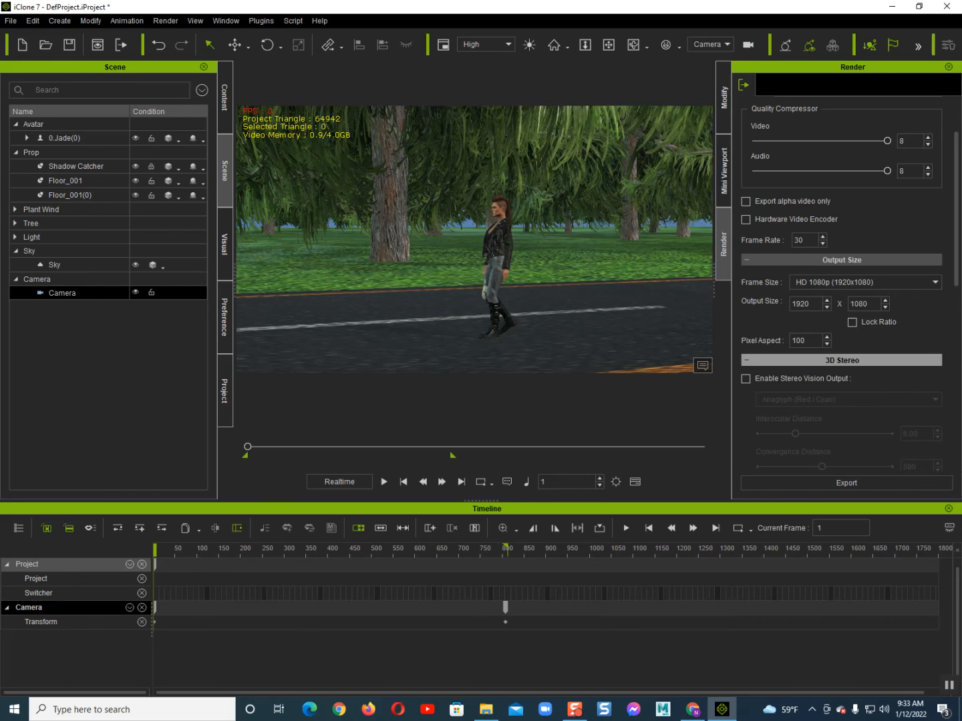
- Limit the render's export range to frames 1 to 807
{"action": "scroll", "coordinate": [841, 280], "scroll_direction": "down", "scroll_amount": 10}
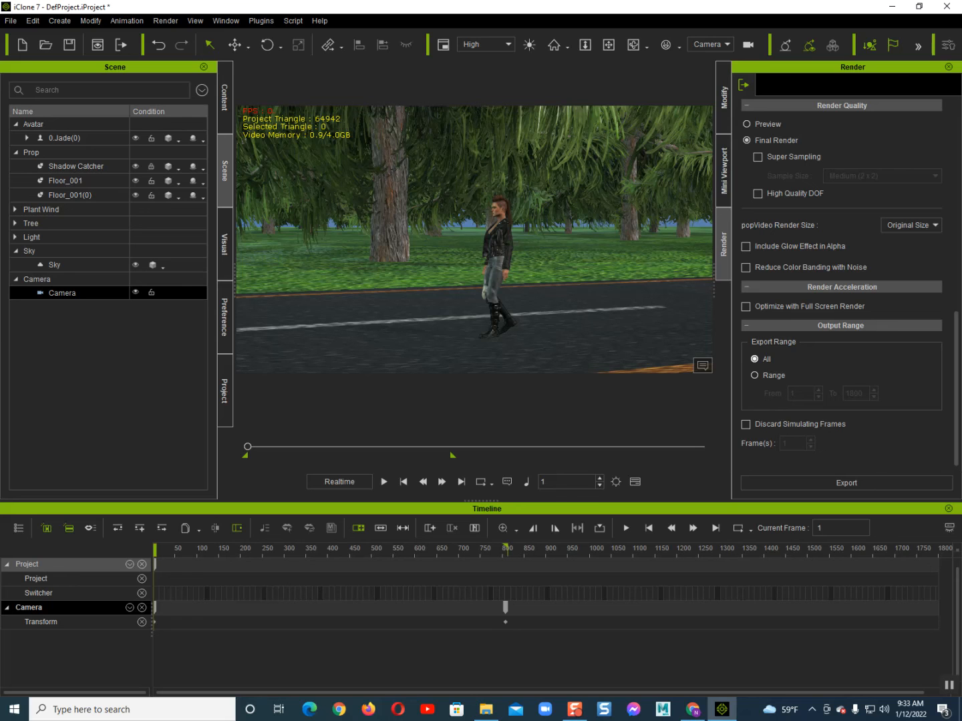
{"action": "left_click", "coordinate": [754, 376]}
{"action": "double_click", "coordinate": [850, 393]}
{"action": "left_click", "coordinate": [851, 393]}
- Export the MP4 video to the Desktop with the file name "character animation"
{"action": "left_click", "coordinate": [846, 483]}
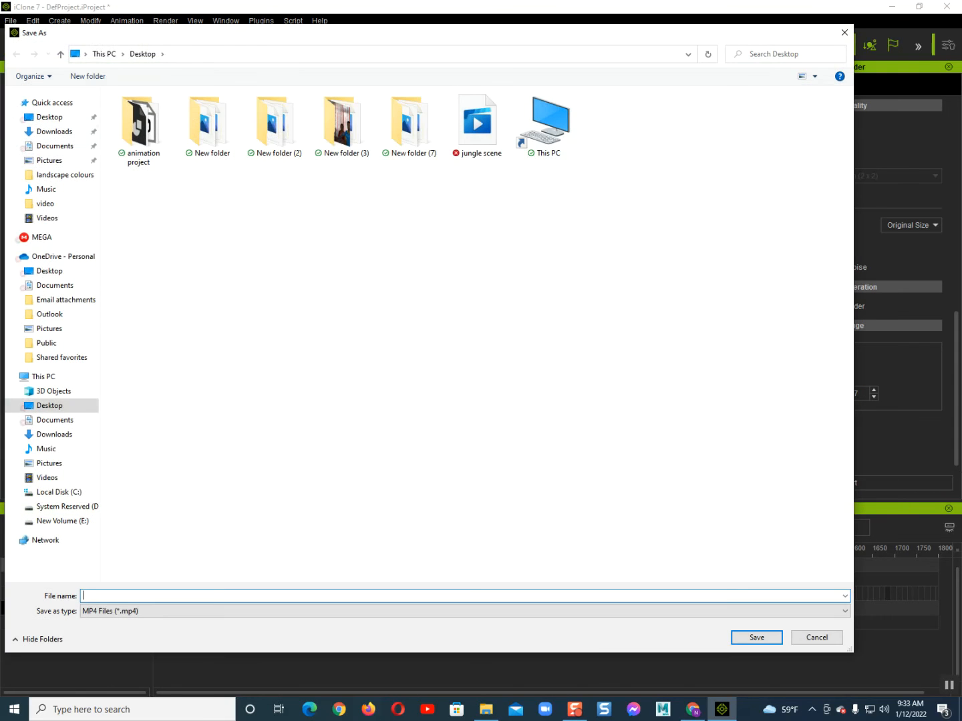
{"action": "left_click", "coordinate": [50, 118]}
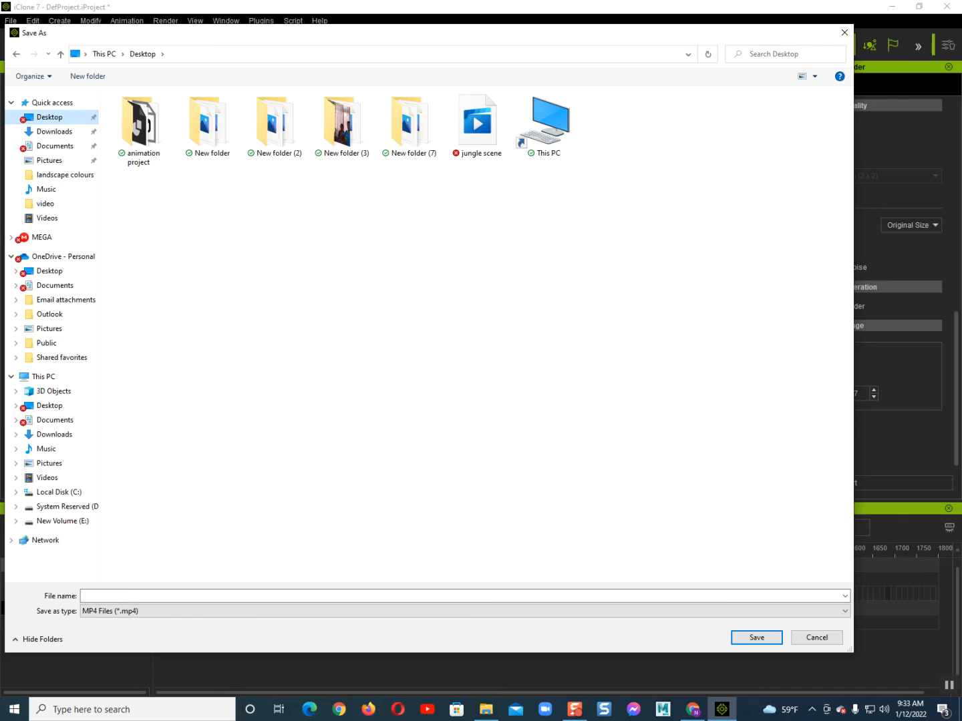
{"action": "left_click", "coordinate": [93, 596]}
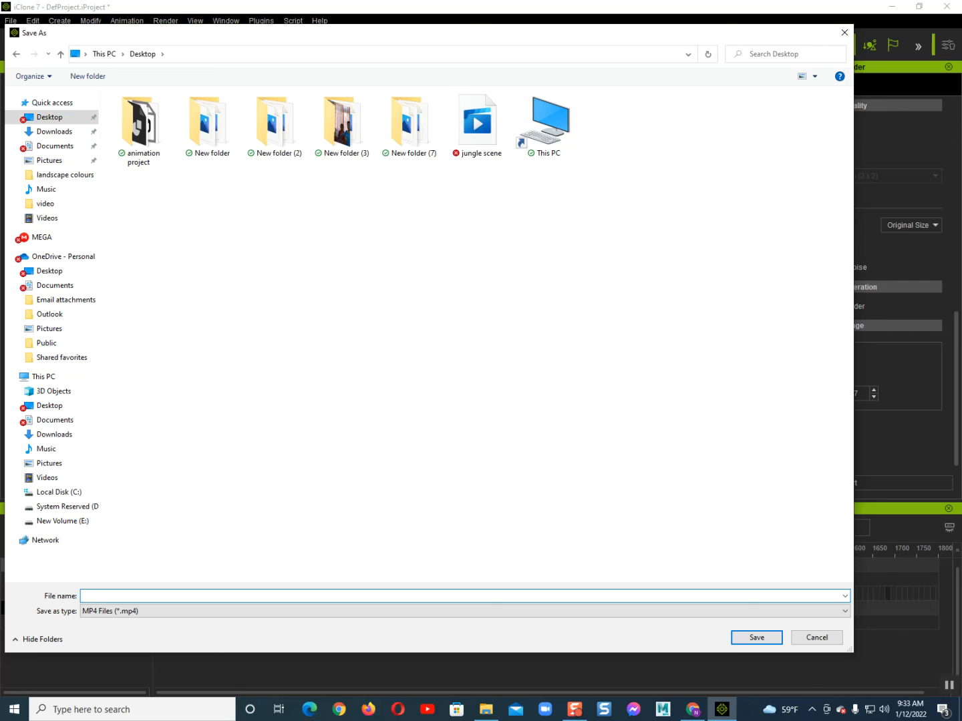
{"action": "type", "text": "charact"}
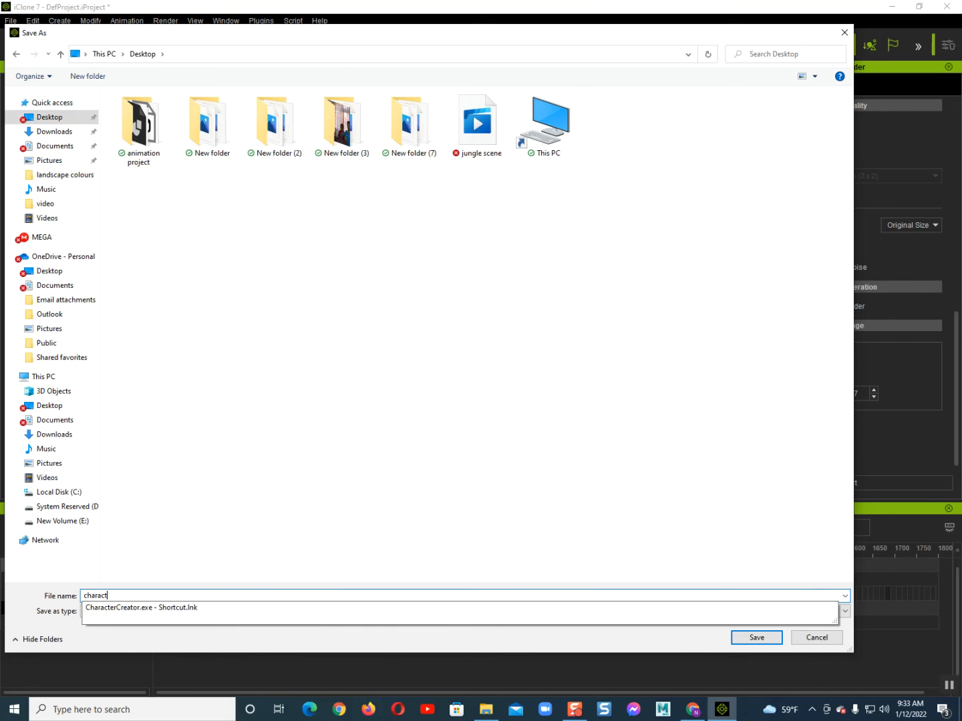
{"action": "type", "text": "er animati"}
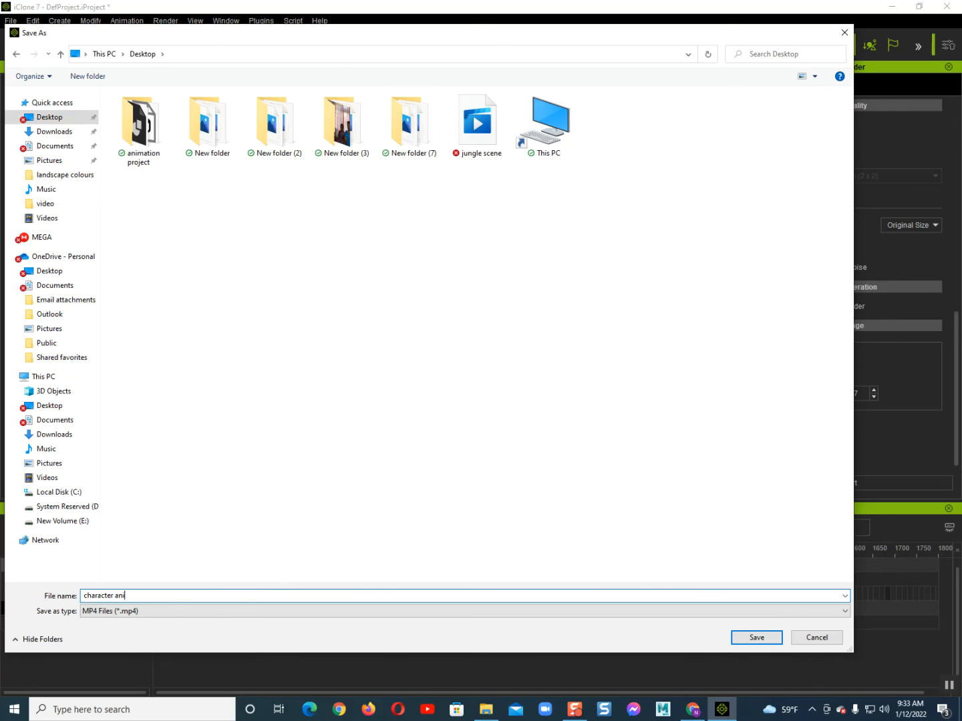
{"action": "type", "text": "on"}
{"action": "key", "text": "Return"}
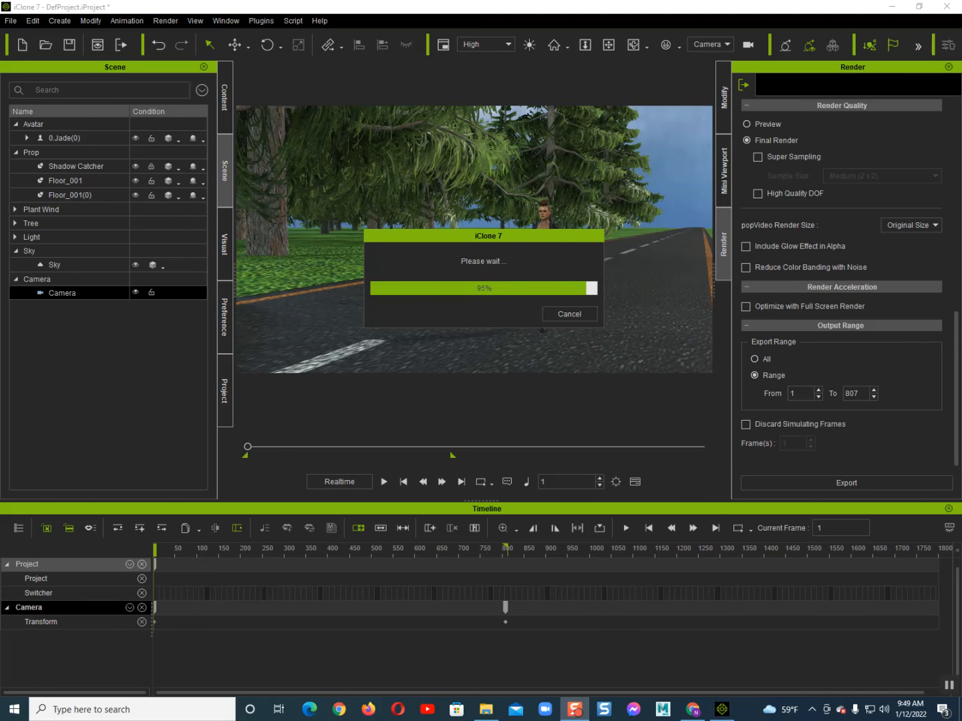
- Open the exported video when the render finishes, watch it to the end and close the player
{"action": "left_click_drag", "start_coordinate": [481, 300], "coordinate": [490, 267]}
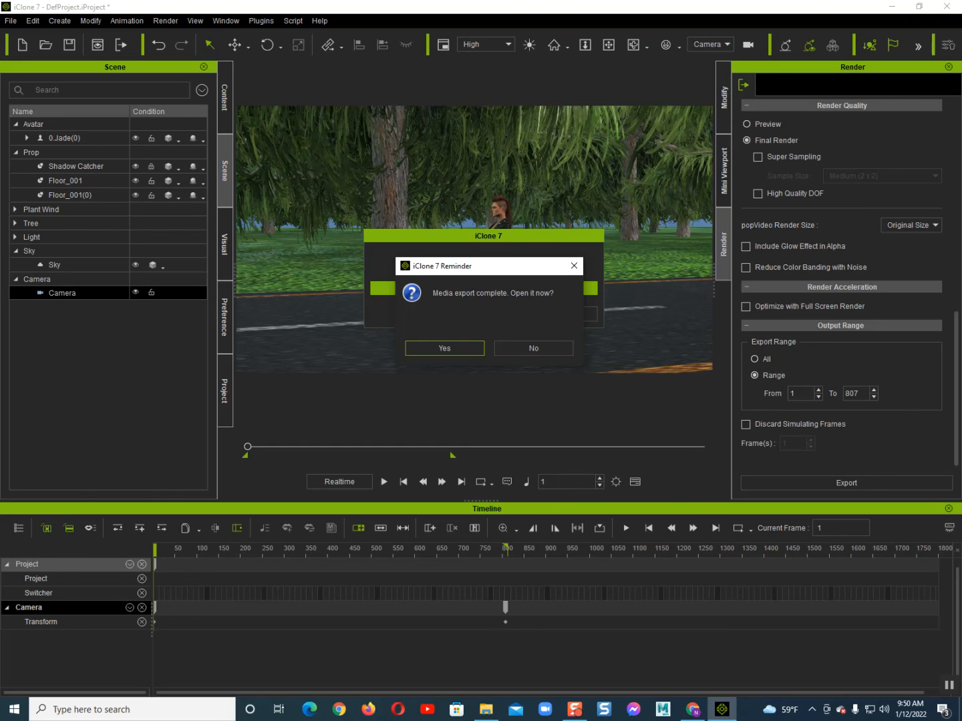
{"action": "key", "text": "Return"}
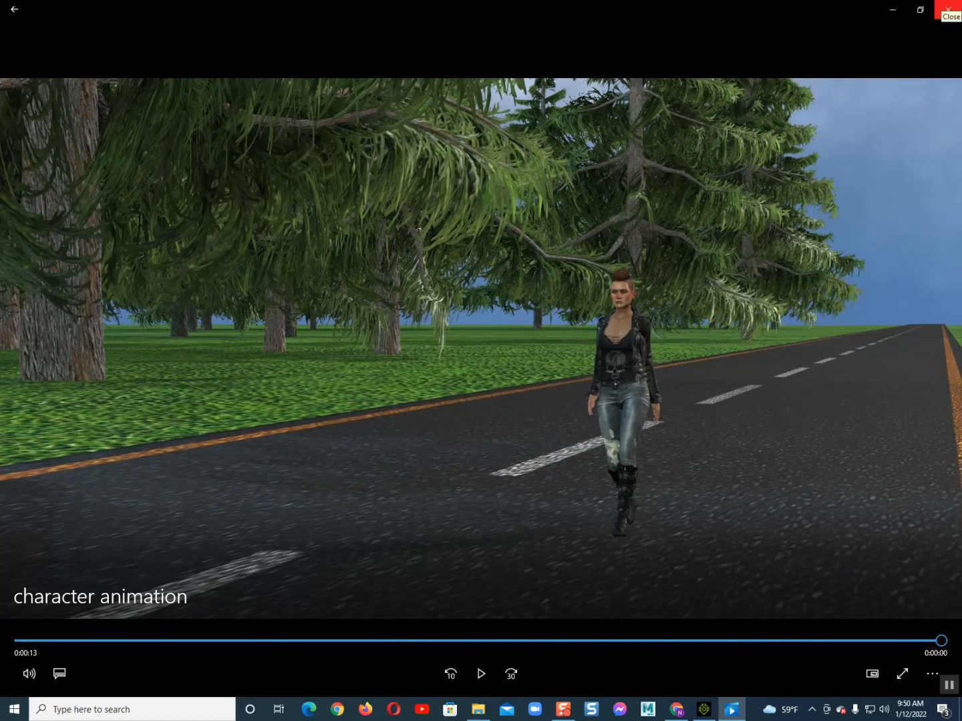
{"action": "left_click", "coordinate": [947, 8]}
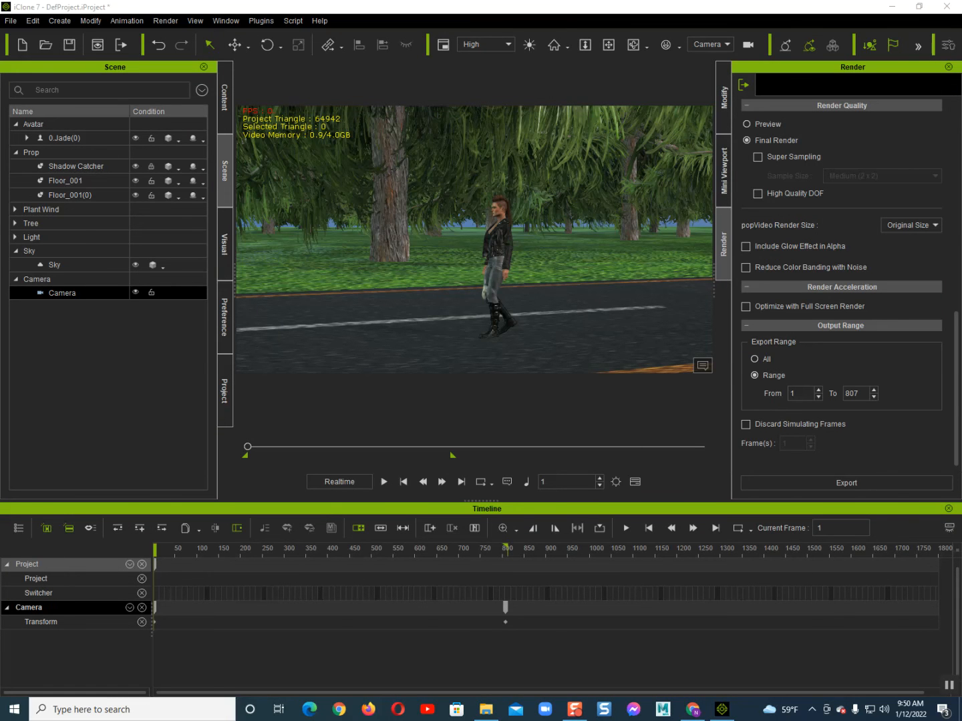
{"action": "scroll", "coordinate": [474, 238], "scroll_direction": "down", "scroll_amount": 2}
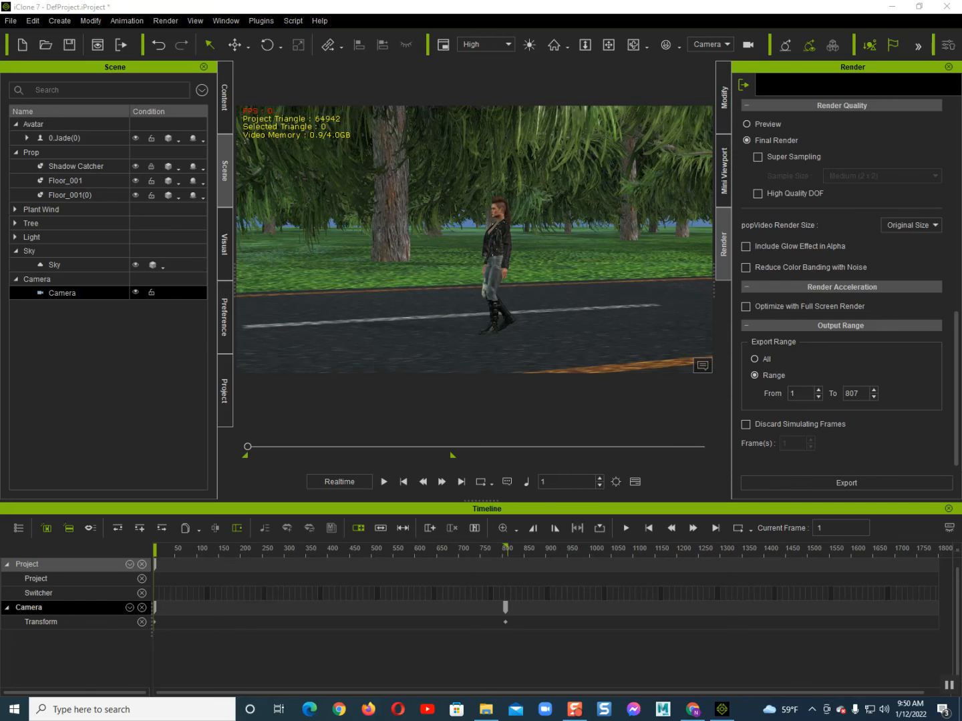
{"action": "scroll", "coordinate": [474, 239], "scroll_direction": "up", "scroll_amount": 1}
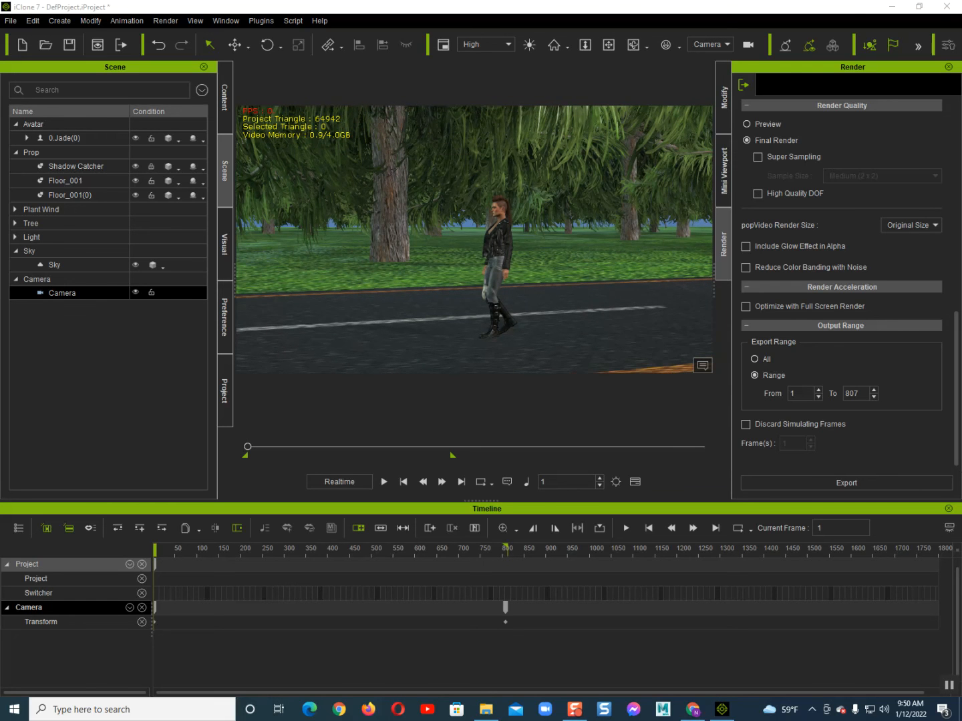